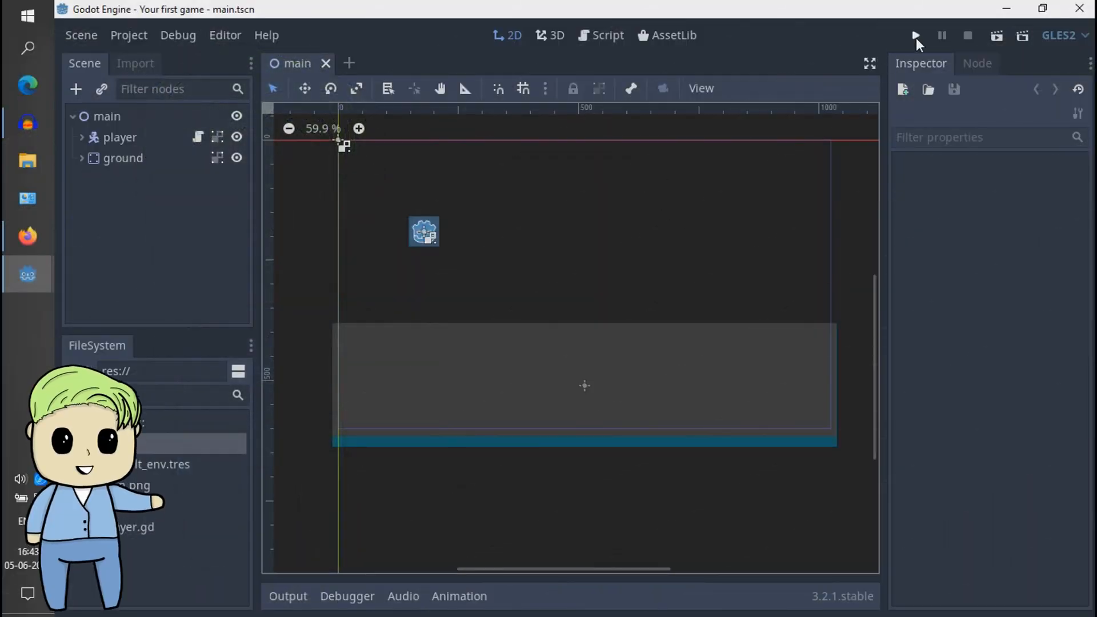
- Run the game and view it in a maximized window, and close the game and collapse the output log
left_click(914, 36)
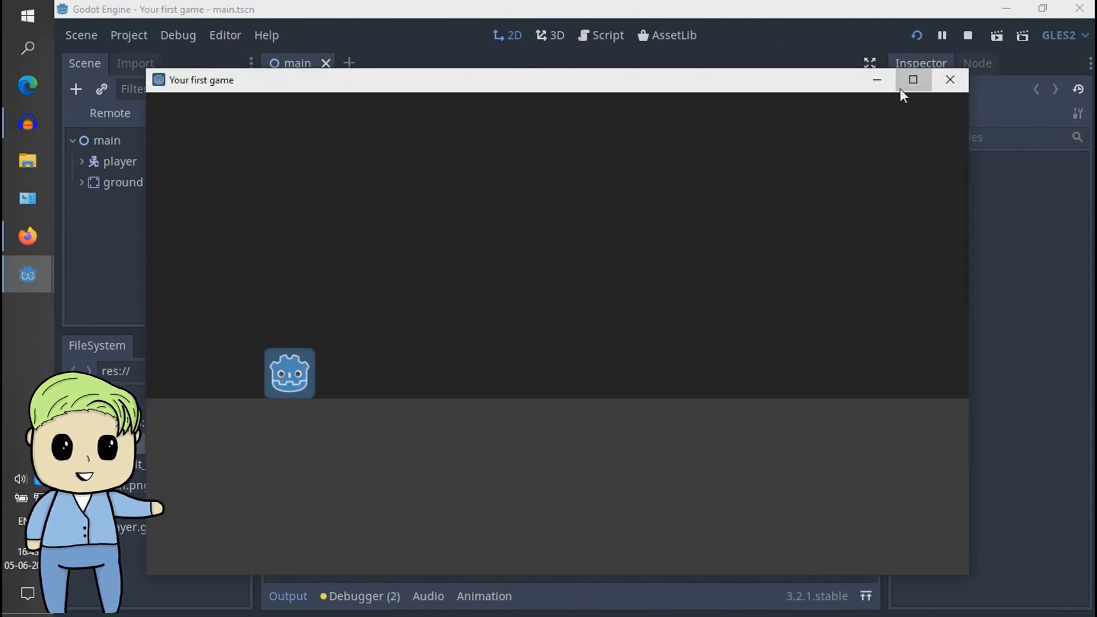
left_click(913, 80)
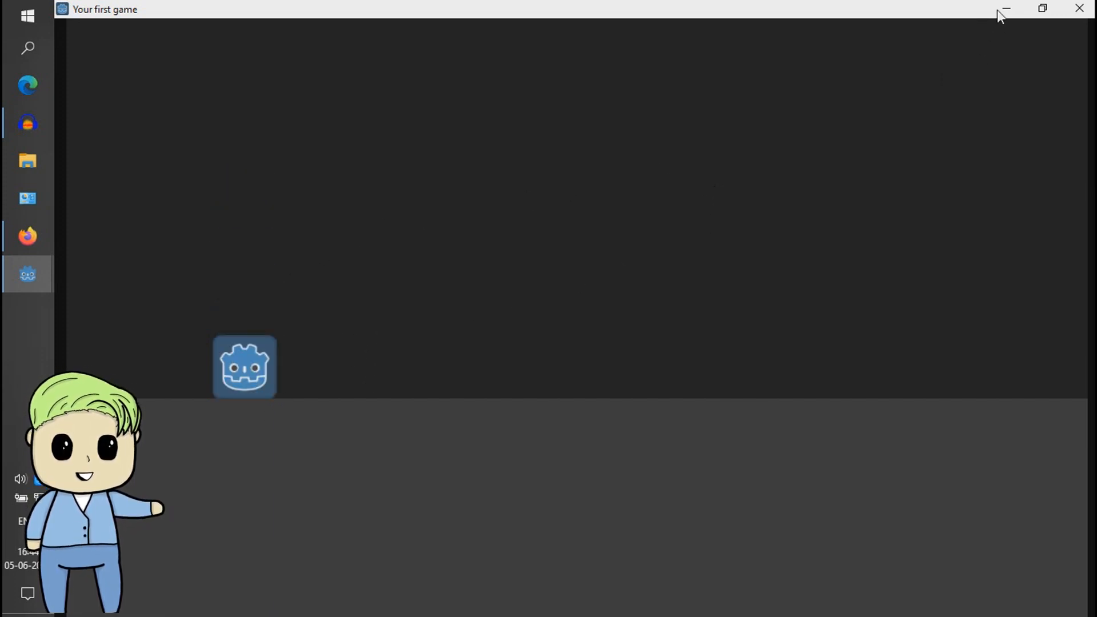
left_click(1079, 8)
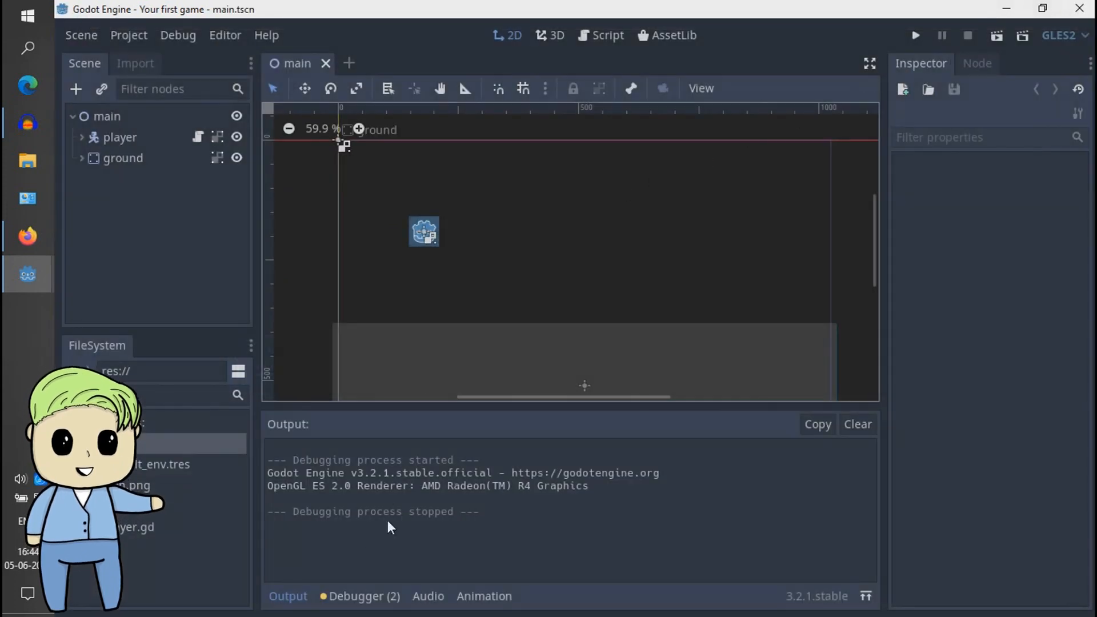
left_click(289, 594)
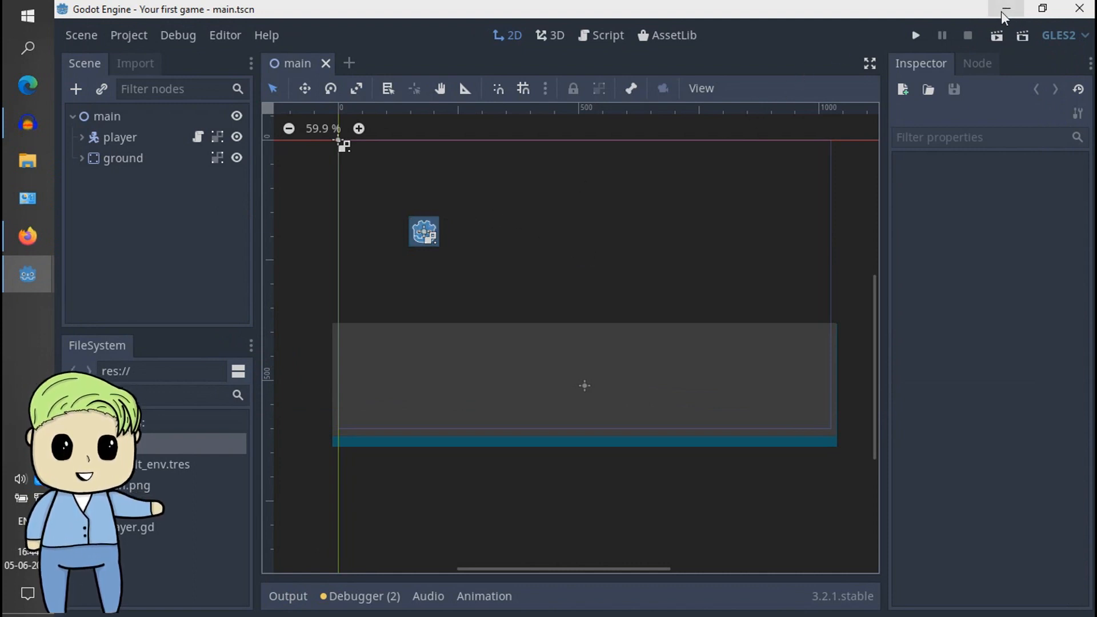
- Switch to the drawing page in the browser and paint a filled red (f41515) square with an arrow labelled "Enemy"
left_click(27, 237)
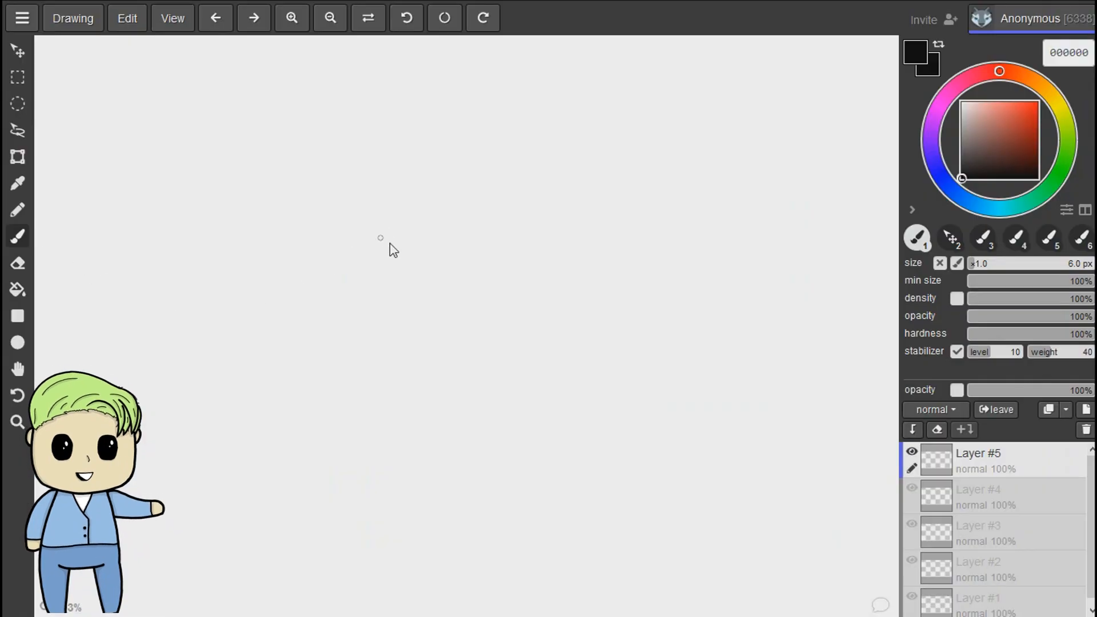
left_click_drag(379, 238, 392, 233)
key("ctrl+z")
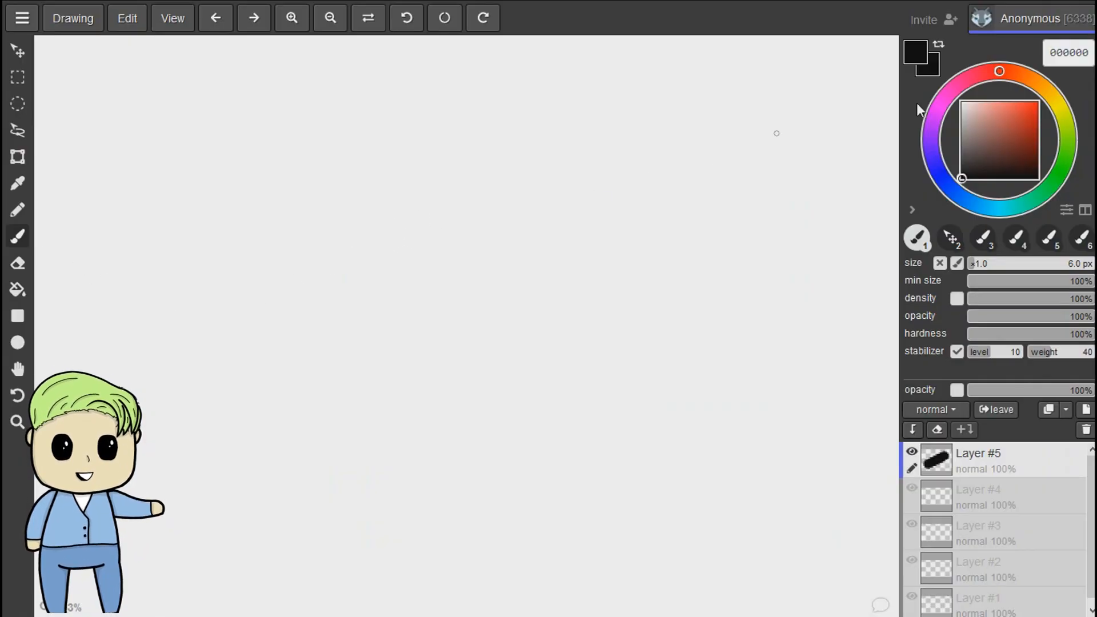
left_click(1031, 106)
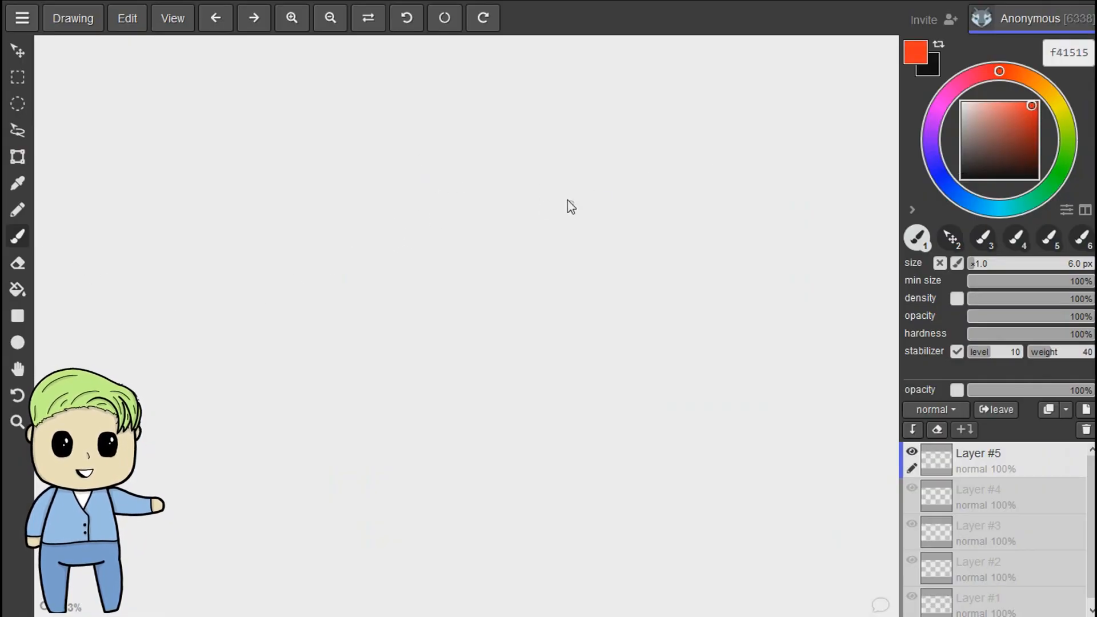
mouse_move(574, 184)
left_mouse_down()
mouse_move(578, 205)
mouse_move(619, 228)
mouse_move(593, 233)
mouse_move(612, 223)
mouse_move(587, 186)
mouse_move(611, 197)
mouse_move(613, 225)
left_mouse_up()
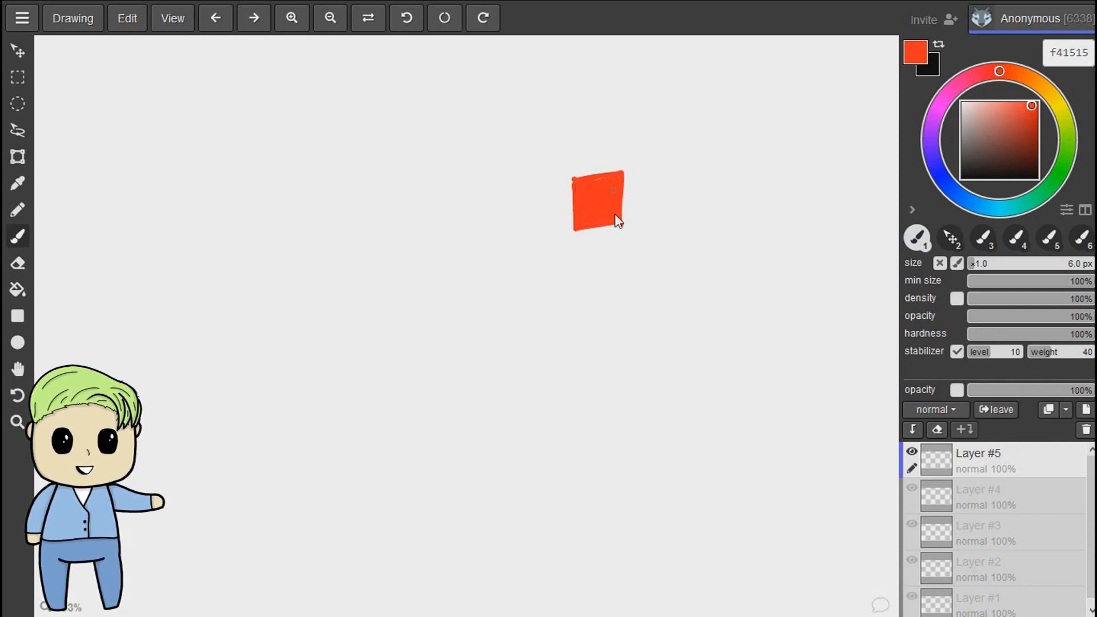
left_click_drag(636, 99, 611, 147)
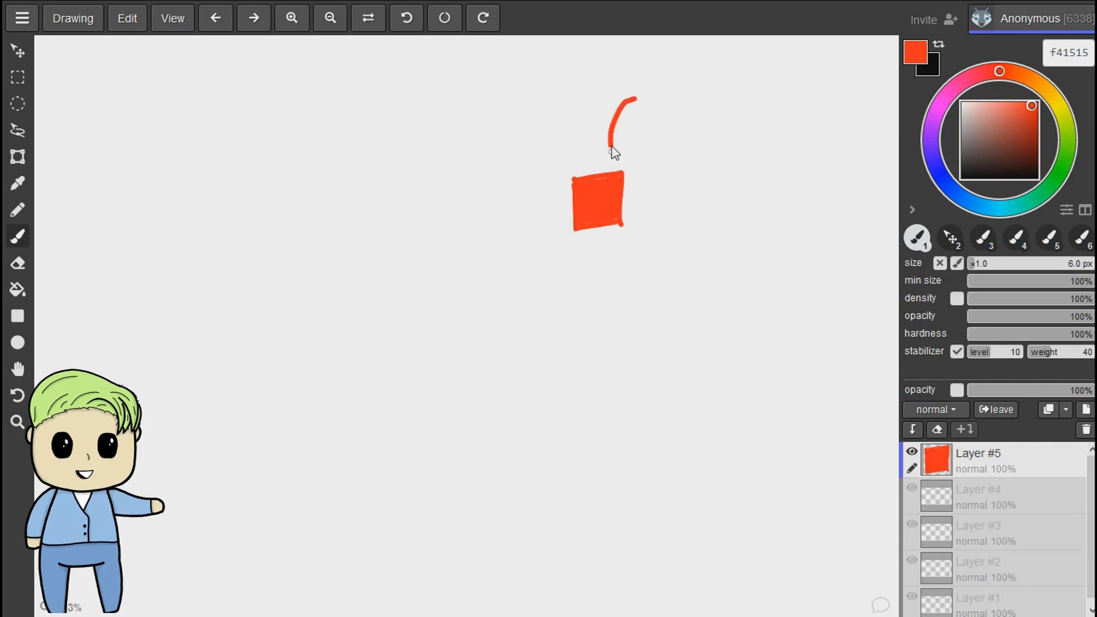
mouse_move(648, 104)
left_mouse_down()
mouse_move(671, 115)
mouse_move(695, 101)
mouse_move(755, 100)
mouse_move(741, 147)
left_mouse_up()
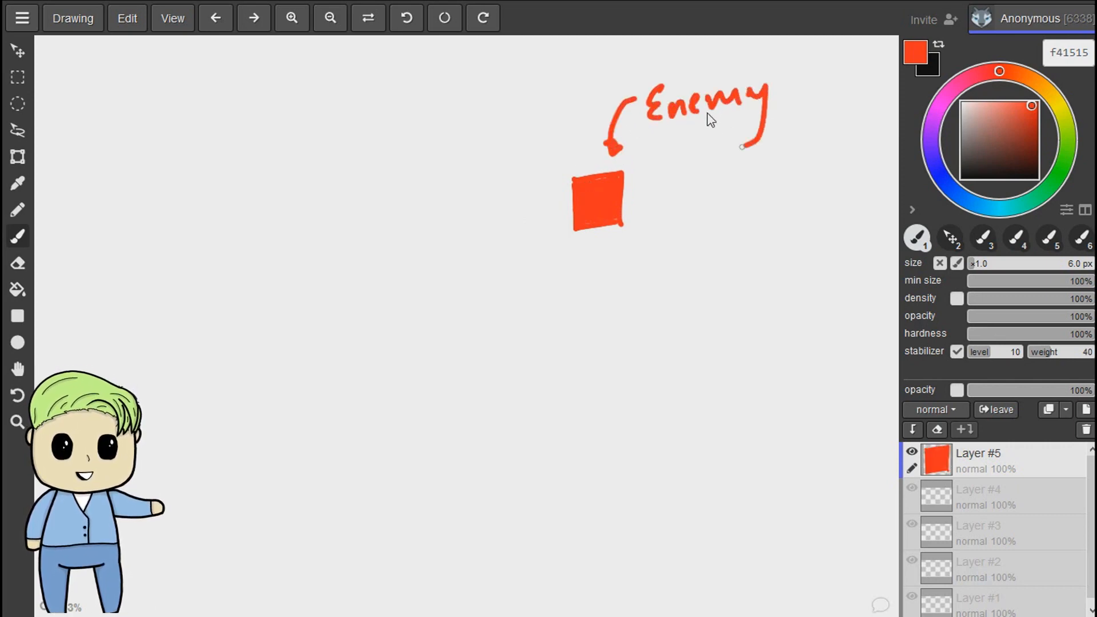
- Set the brush color to light blue (4bd6ff) and draw a dashed outline around the red square
left_click(961, 179)
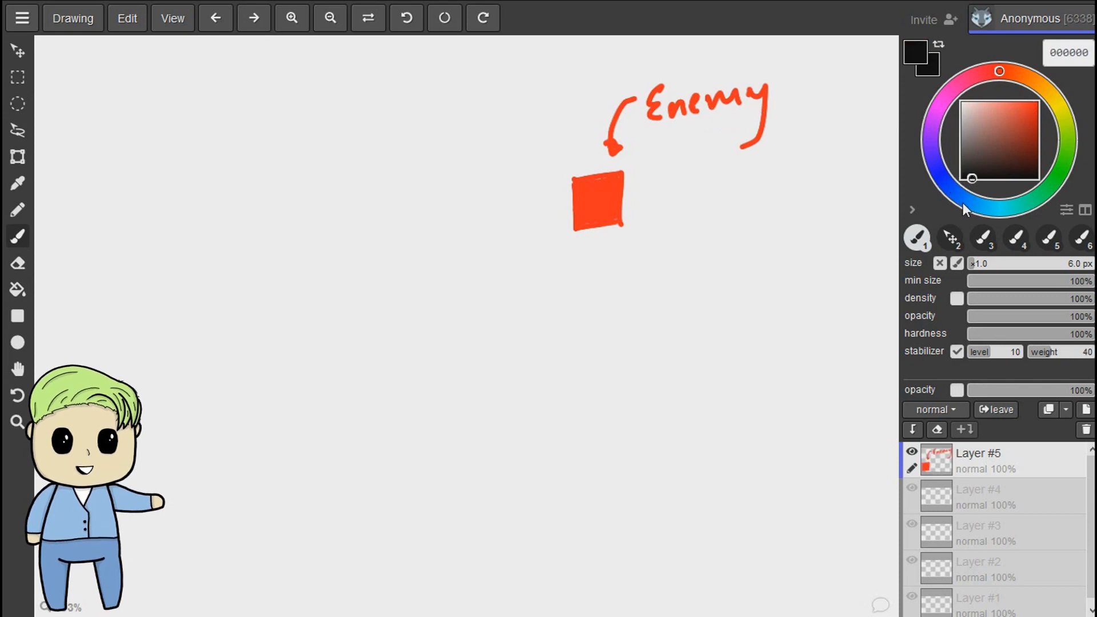
left_click(982, 206)
left_click(1023, 109)
left_click(1015, 103)
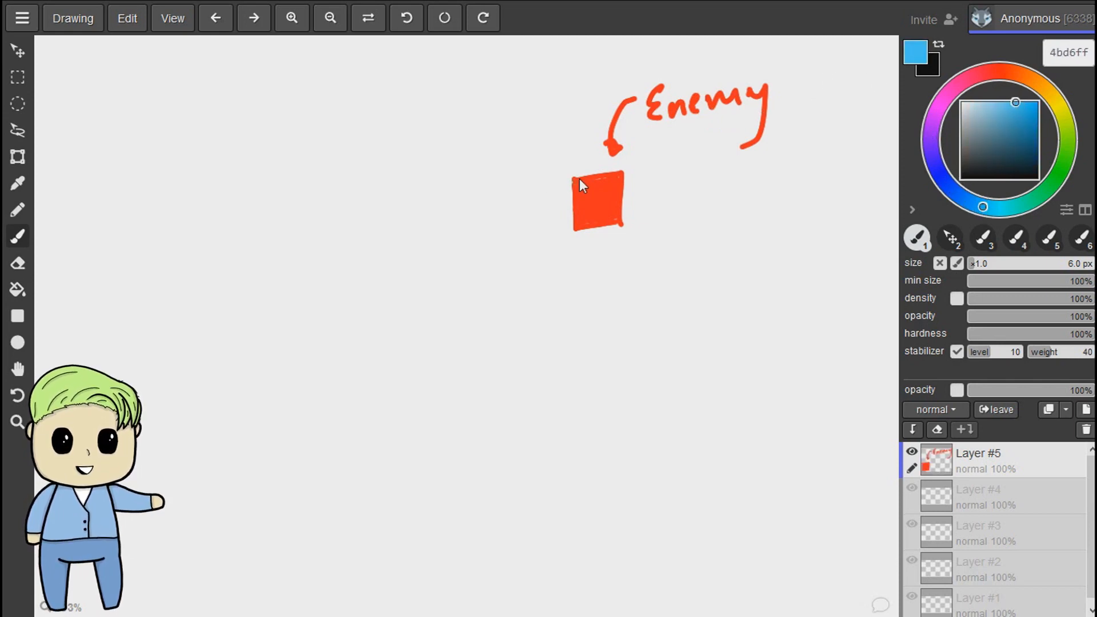
mouse_move(579, 177)
left_mouse_down()
mouse_move(600, 174)
mouse_move(629, 206)
mouse_move(607, 234)
mouse_move(582, 235)
left_mouse_up()
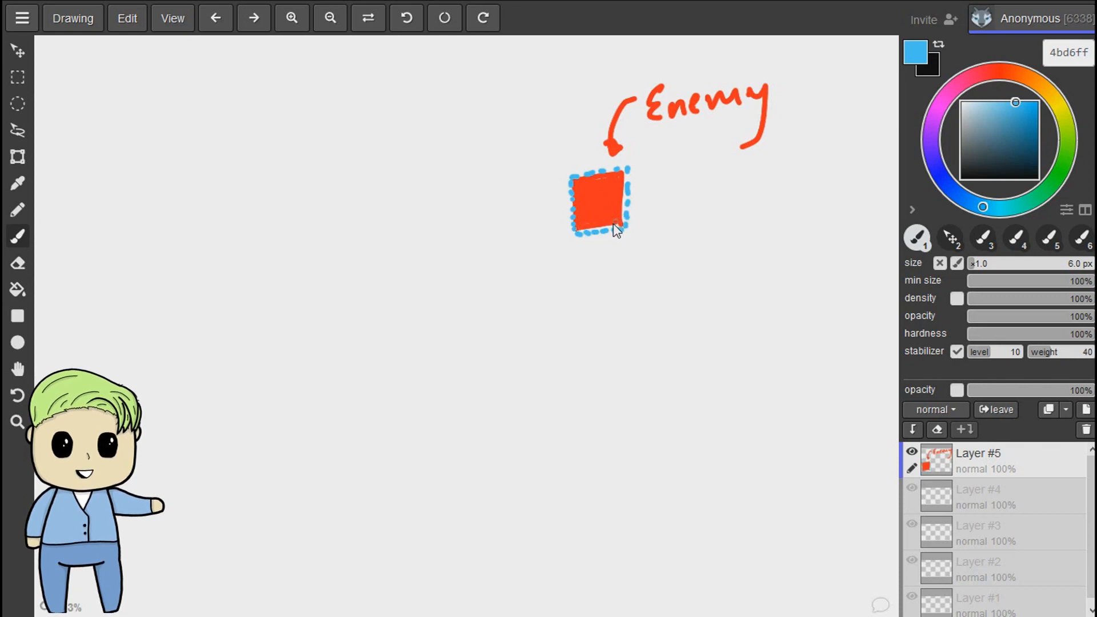
- Draw a larger square outline in violet-blue (554bff) to the left of the red square
left_click(925, 180)
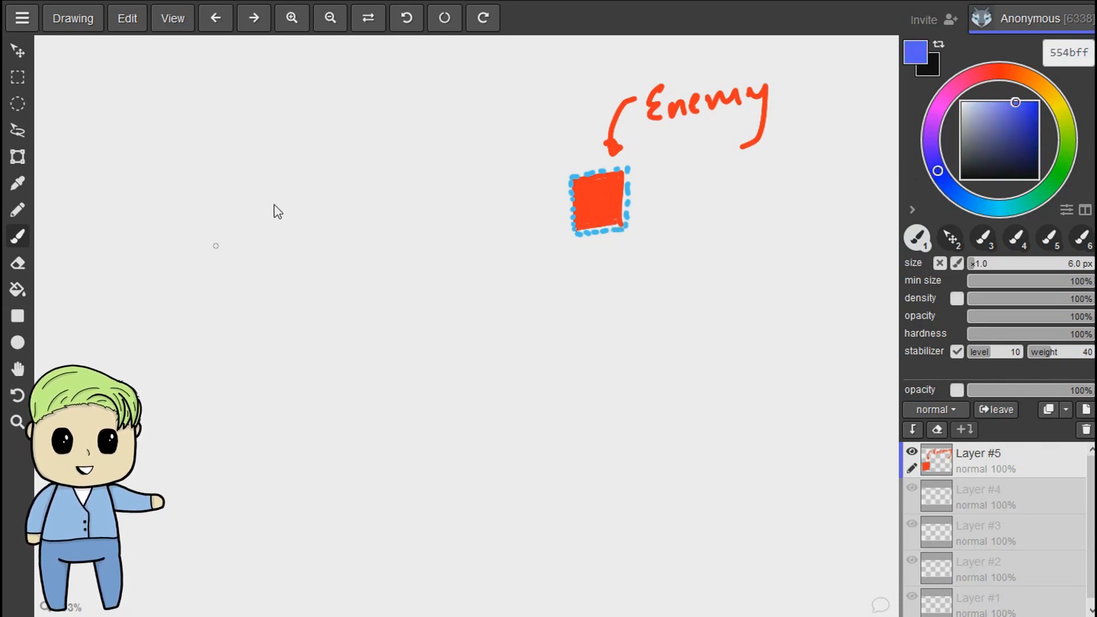
left_click_drag(194, 164, 313, 150)
left_click_drag(195, 165, 216, 293)
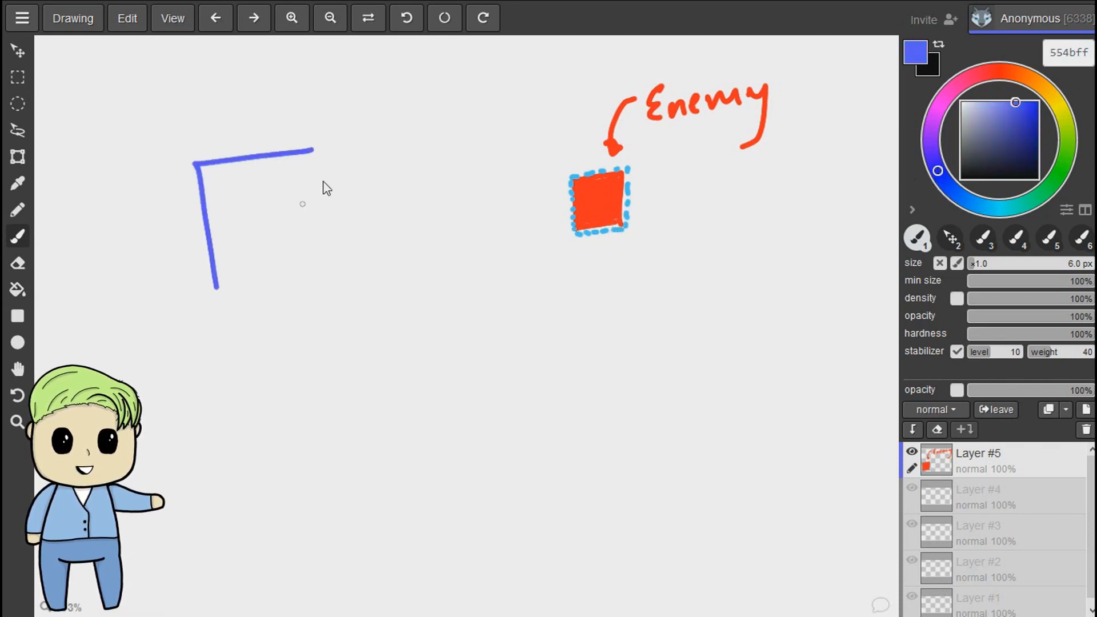
left_click_drag(316, 151, 347, 264)
left_click_drag(216, 293, 334, 273)
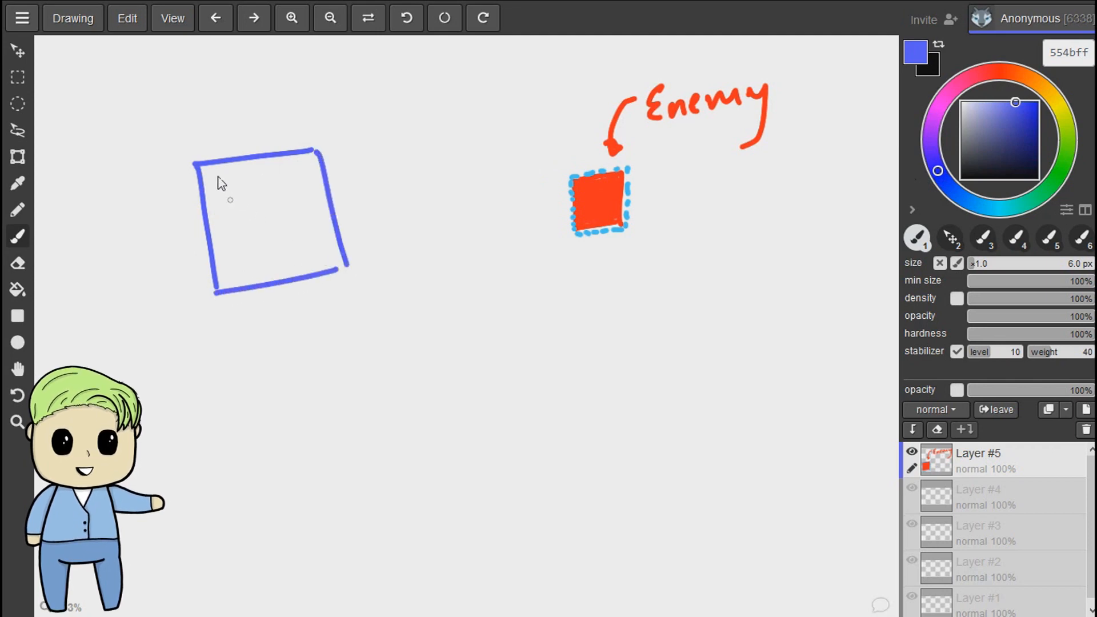
- Fill the large violet-blue square with diagonal hatching strokes
left_click_drag(220, 165, 206, 208)
mouse_move(247, 164)
left_mouse_down()
mouse_move(221, 222)
mouse_move(230, 259)
left_mouse_up()
left_click_drag(295, 165, 253, 283)
left_click_drag(308, 185, 280, 262)
mouse_move(326, 211)
left_mouse_down()
mouse_move(306, 260)
mouse_move(323, 260)
left_mouse_up()
- Sample the light blue of the red square's dashed outline and draw a matching dashed outline around the hatched square
key("i")
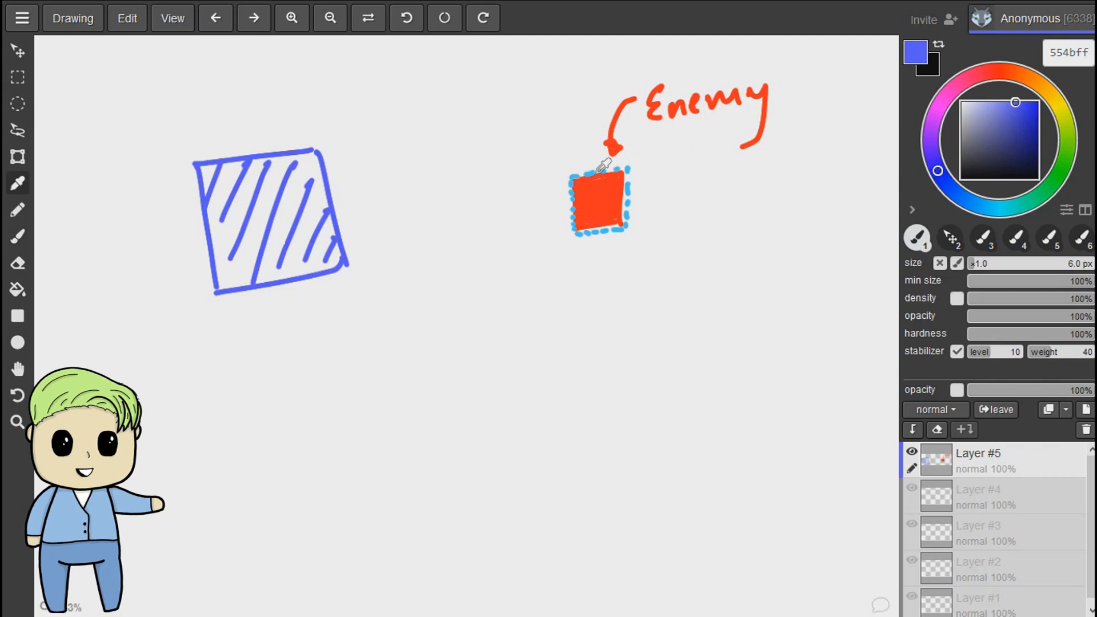
left_click(595, 174)
left_click(593, 173)
key("b")
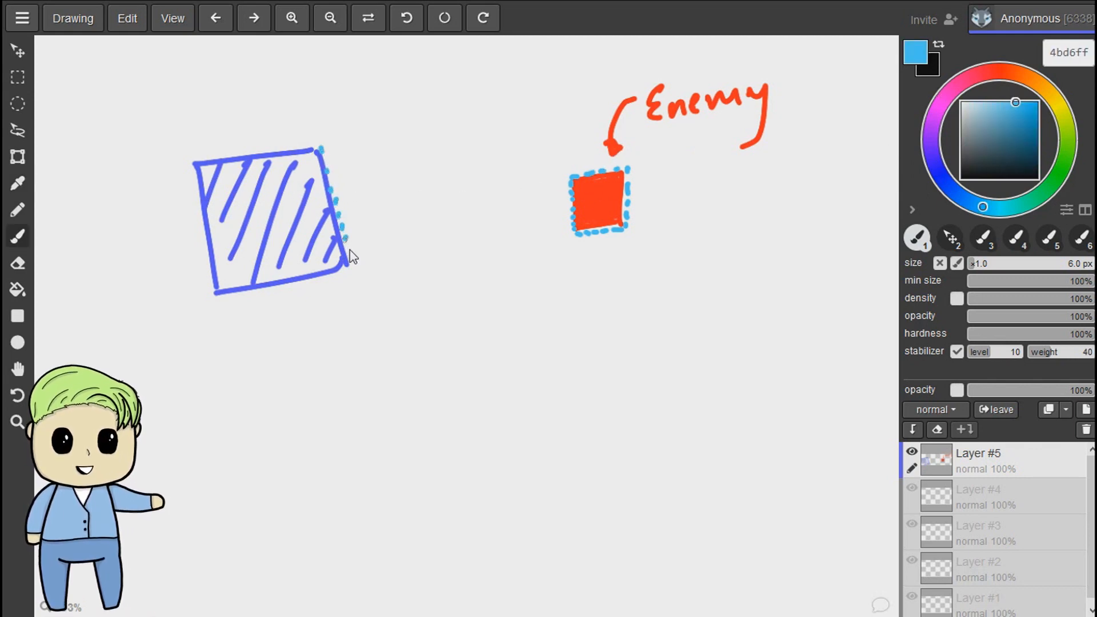
mouse_move(342, 277)
left_mouse_down()
mouse_move(226, 305)
mouse_move(207, 257)
left_mouse_up()
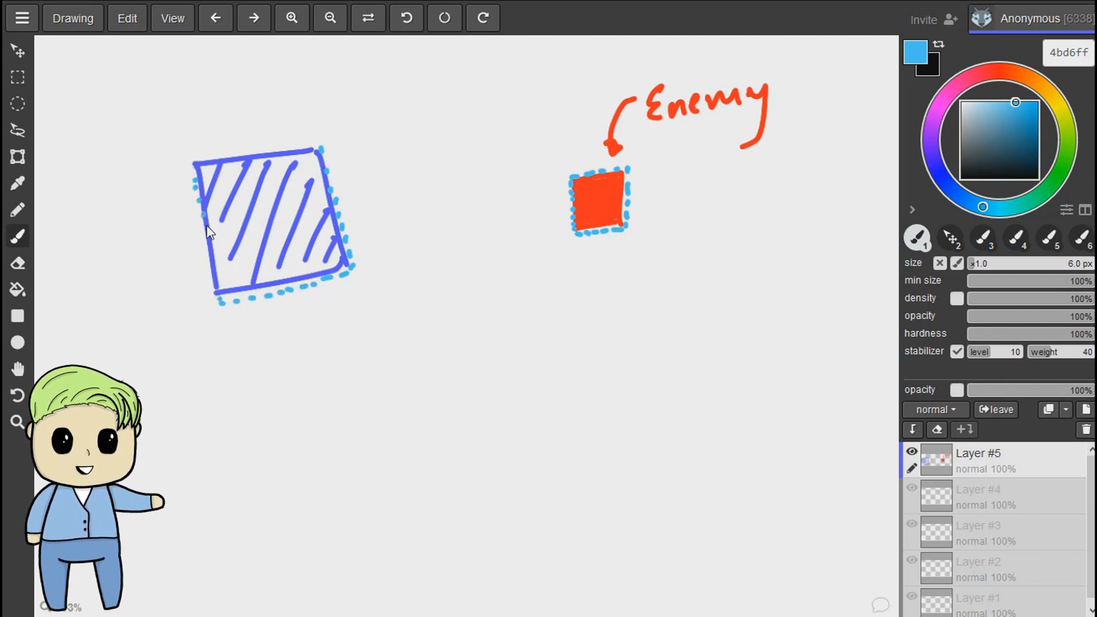
left_click_drag(195, 172, 313, 150)
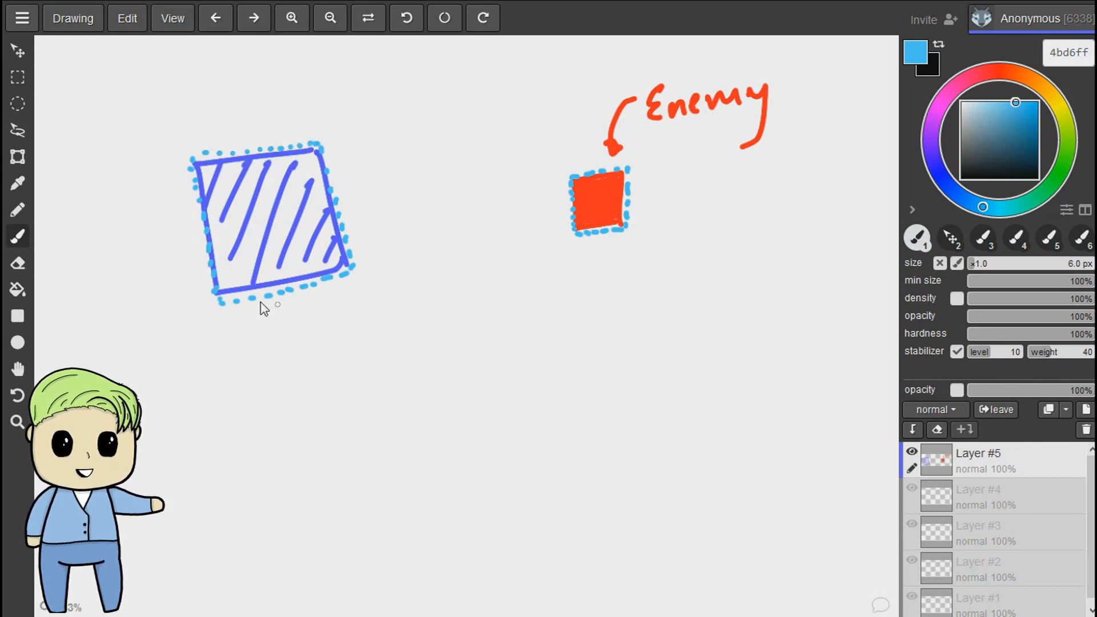
- Select the red square with its dashed outline and move it against the hatched square's right edge
key("m")
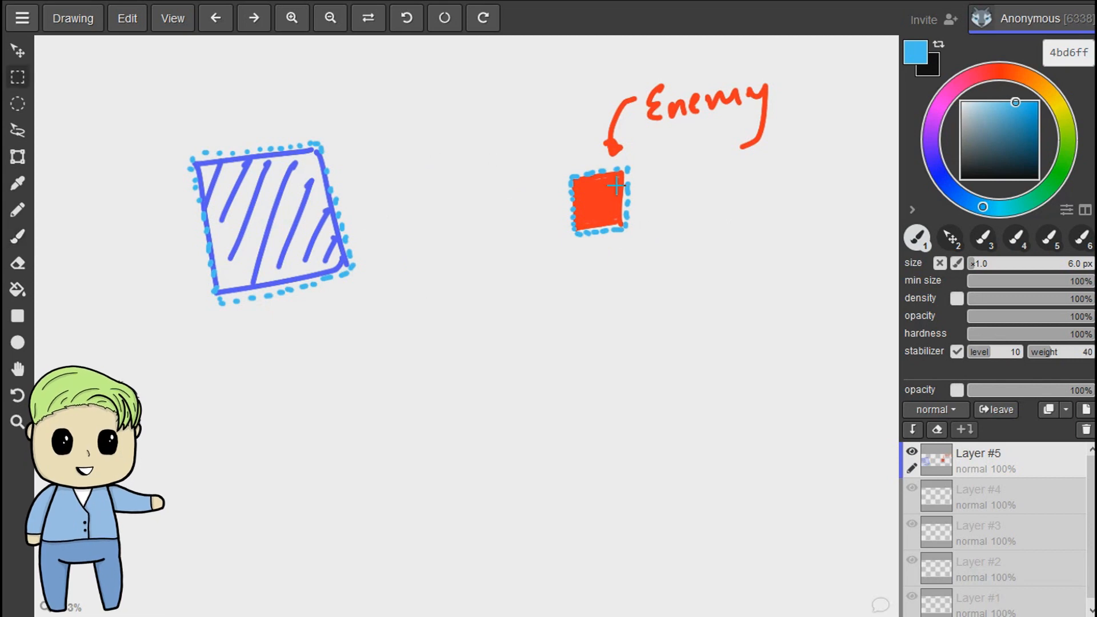
left_click_drag(552, 162, 669, 253)
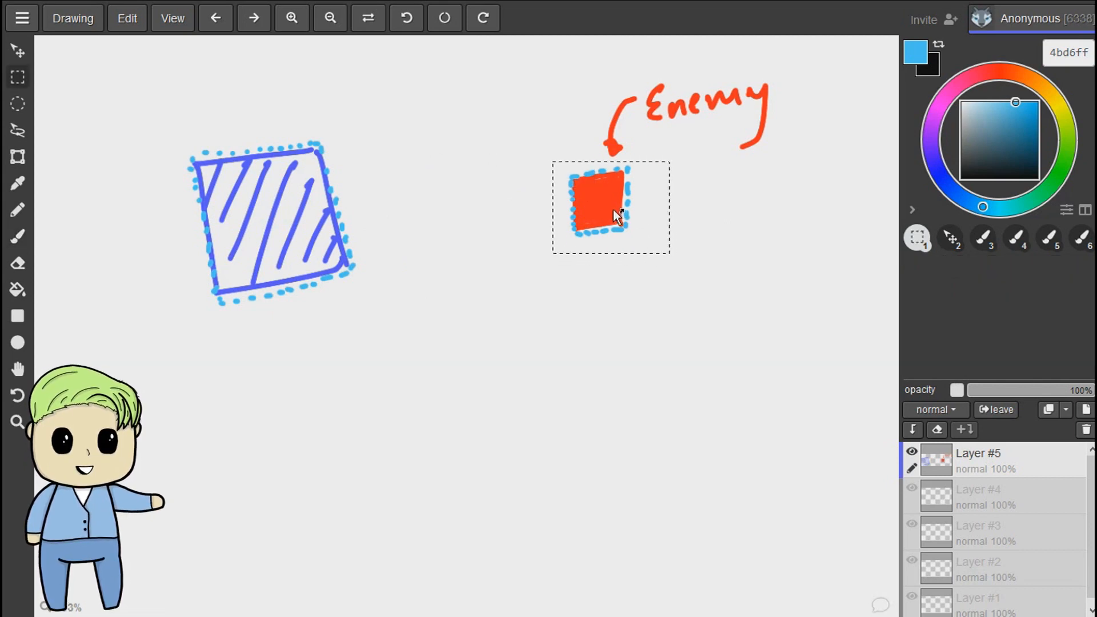
key("v")
left_click_drag(611, 210, 366, 228)
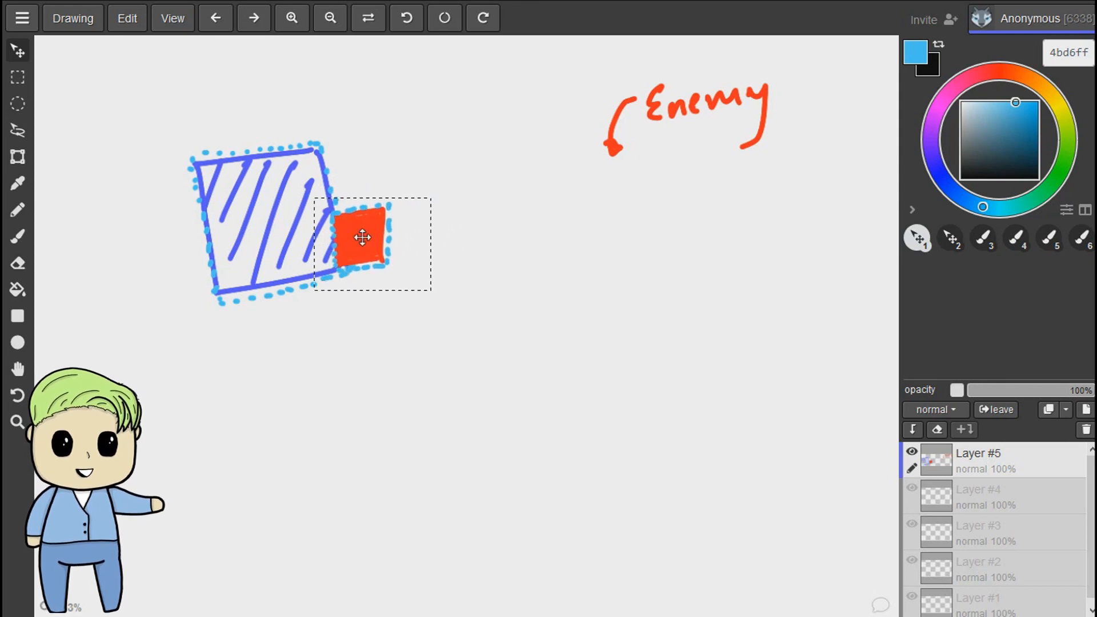
- Move the red square back under the "Enemy" arrow and then toward the hatched square, stopping short of its edge
left_click_drag(399, 225, 617, 194)
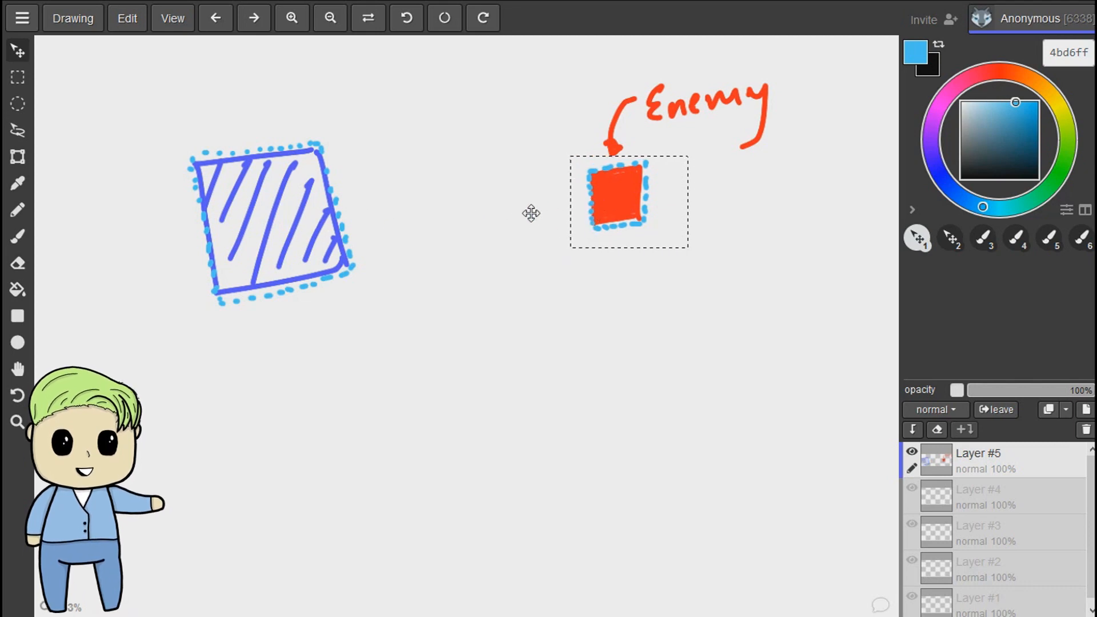
left_click_drag(620, 196, 595, 199)
left_click_drag(384, 224, 407, 223)
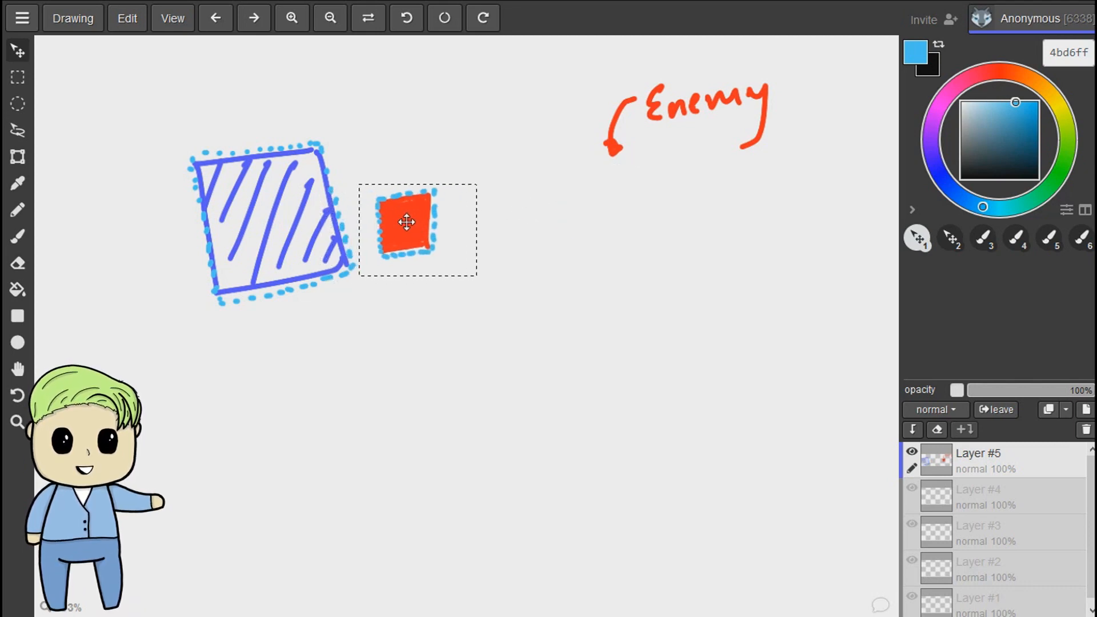
- Select the hatched square with its dashed outline and move it up to the canvas's upper edge
key("b")
key("s")
mouse_move(169, 143)
left_mouse_down()
mouse_move(225, 211)
mouse_move(358, 309)
mouse_move(189, 137)
mouse_move(158, 128)
left_mouse_up()
key("v")
left_click_drag(346, 260, 322, 140)
- Select the red square with its dashed outline and move it below and to the left of the hatched square
key("s")
left_click_drag(367, 174, 497, 295)
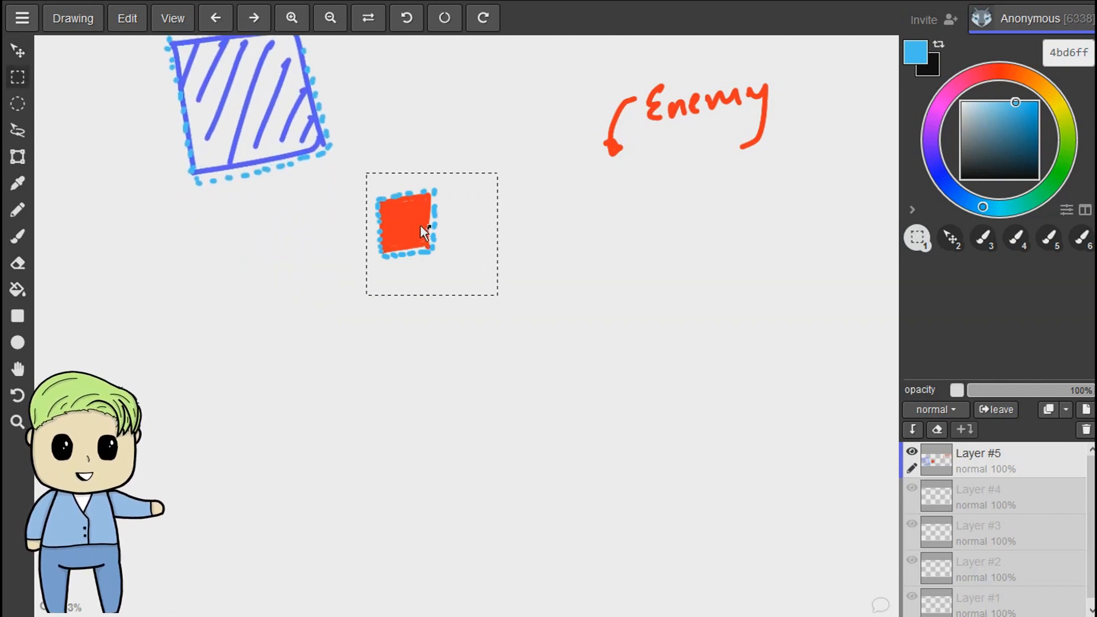
key("v")
left_click_drag(420, 220, 129, 280)
- Select the hatched square with its dashed outline and move it down beside the red square
key("s")
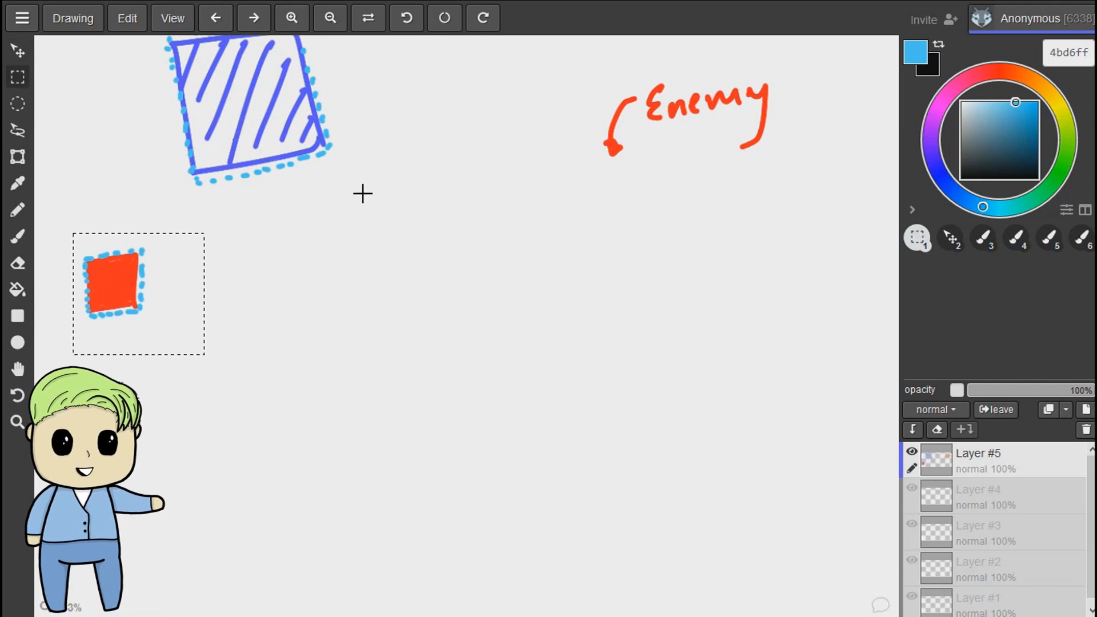
left_click_drag(414, 164, 183, 84)
key("s")
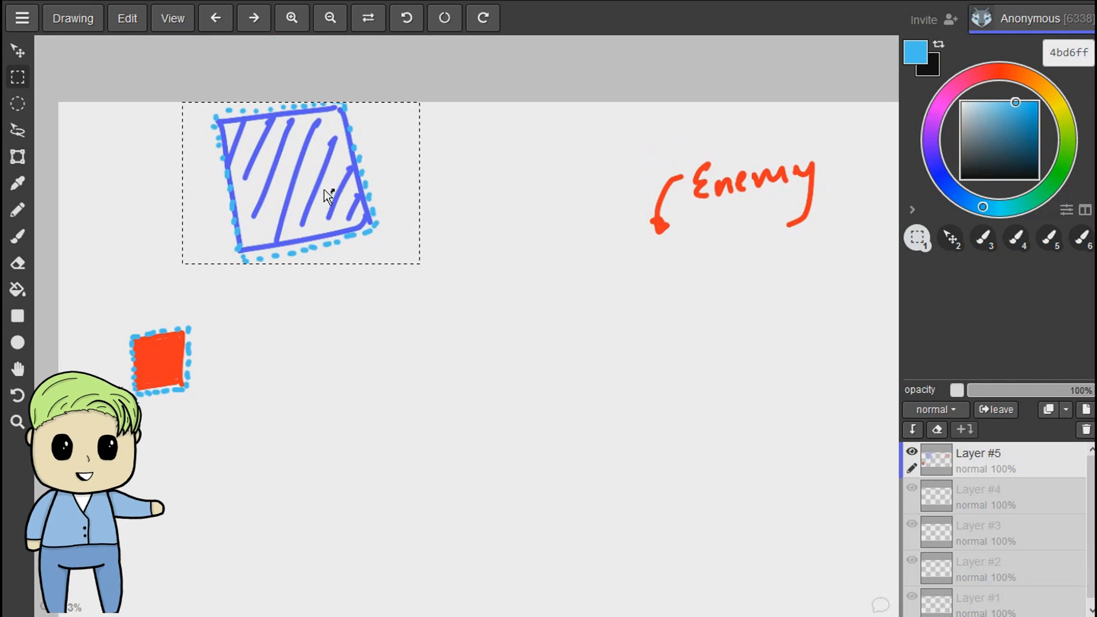
left_click_drag(341, 235, 375, 310)
key("v")
left_click_drag(268, 290, 270, 289)
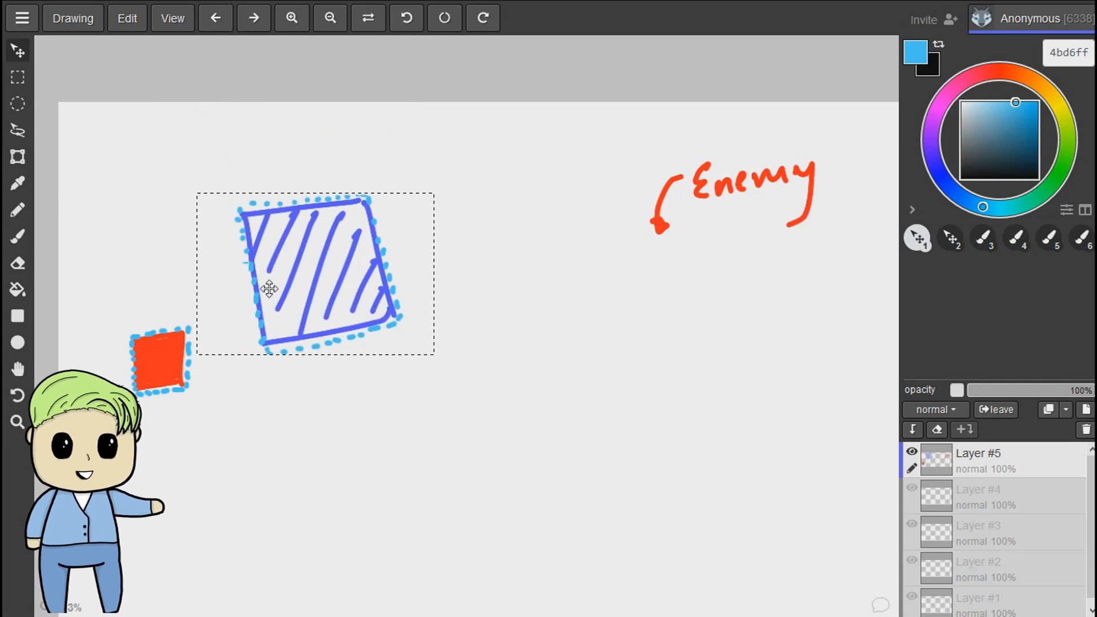
left_click_drag(335, 320, 334, 341)
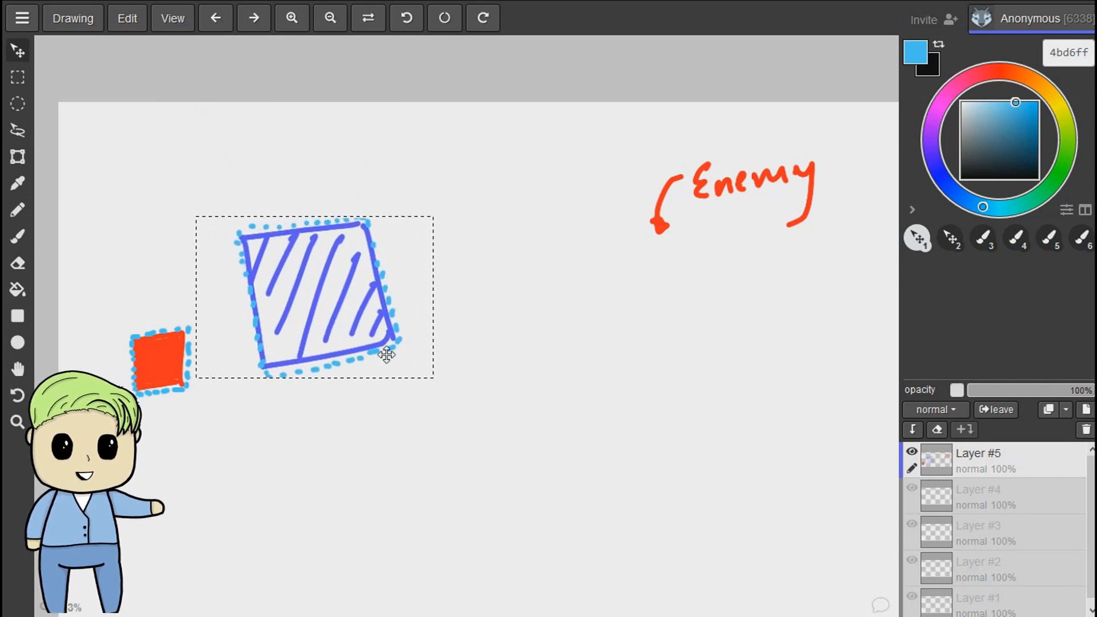
- Select the red square with its dashed outline and move it around the hatched square back under the "Enemy" arrow
key("m")
left_click_drag(108, 325, 225, 429)
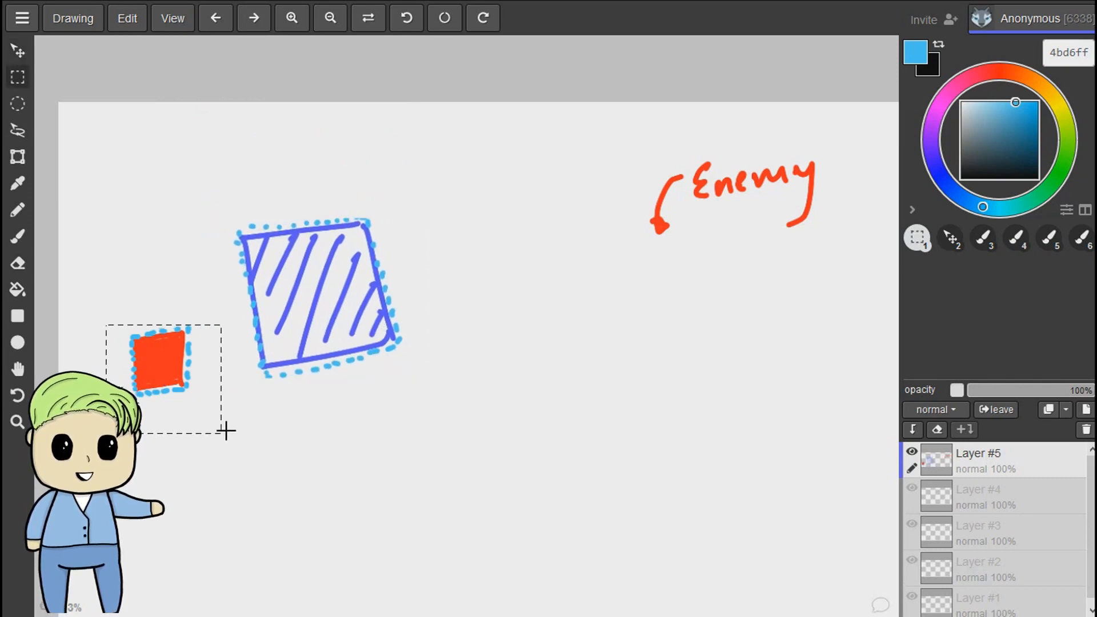
key("v")
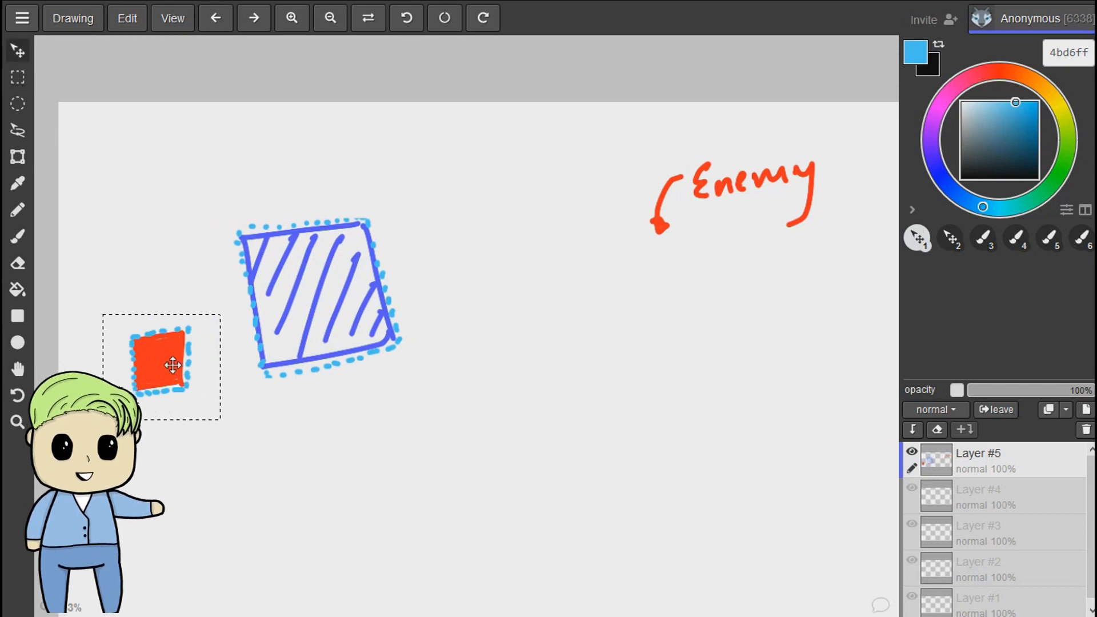
left_click_drag(171, 360, 235, 479)
left_click_drag(473, 431, 646, 303)
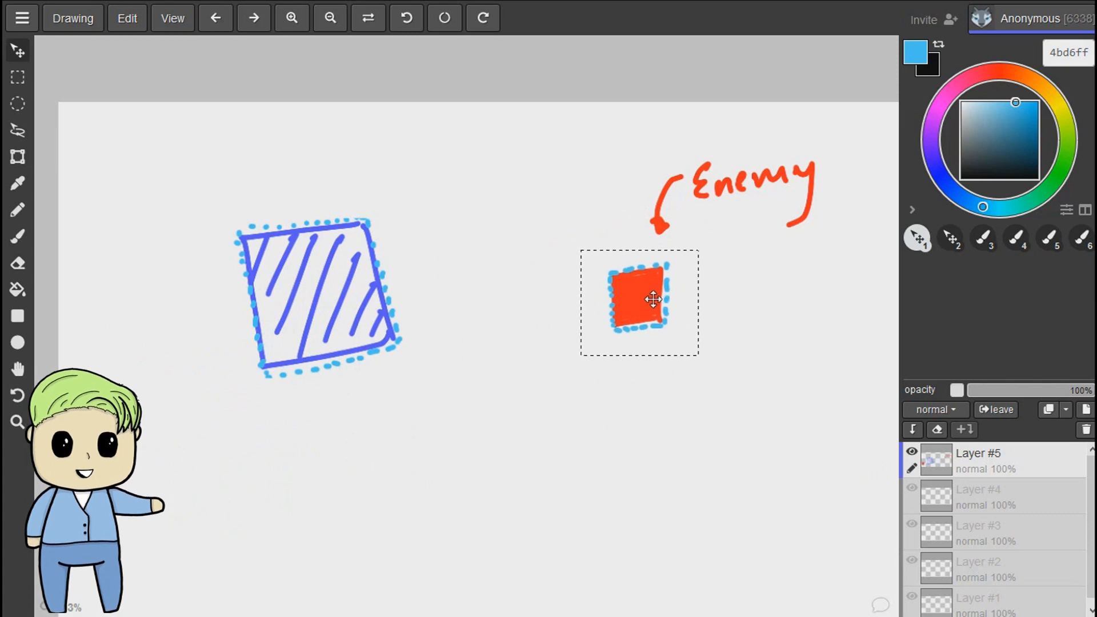
key("space")
left_click_drag(727, 357, 696, 304)
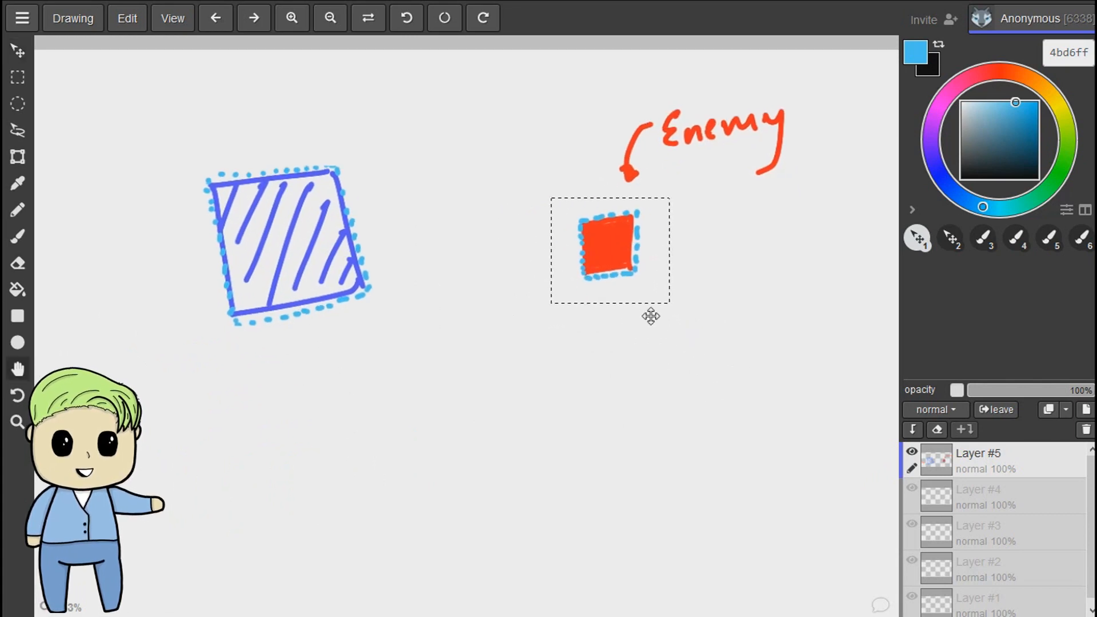
key("space")
left_click_drag(664, 357, 665, 339)
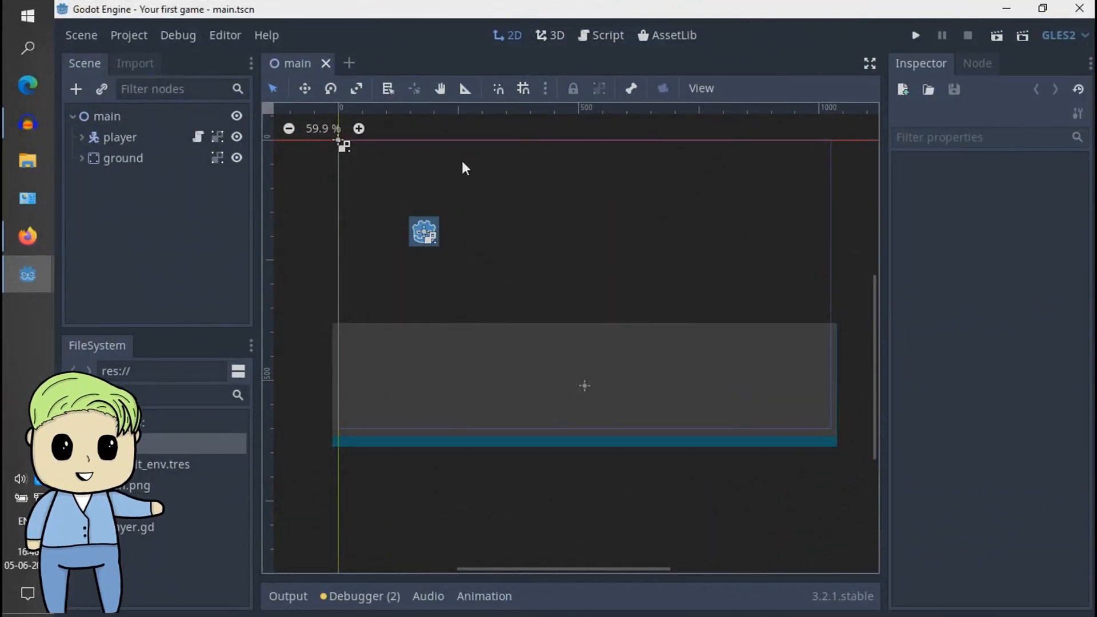
- Create a new scene with an Area2D node as its root
left_click(347, 62)
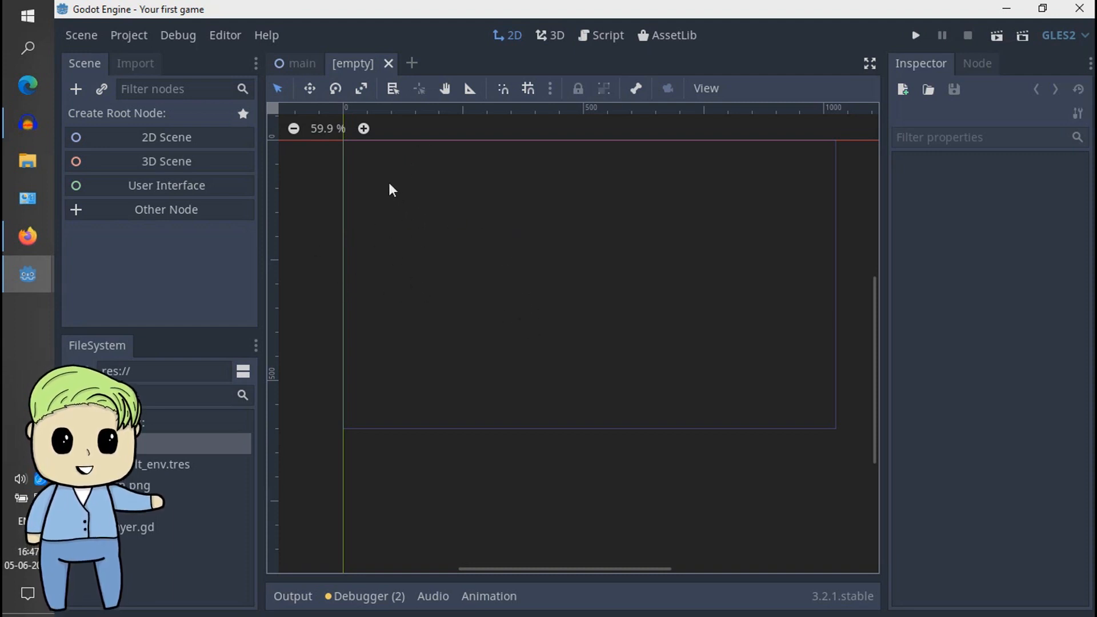
left_click(295, 64)
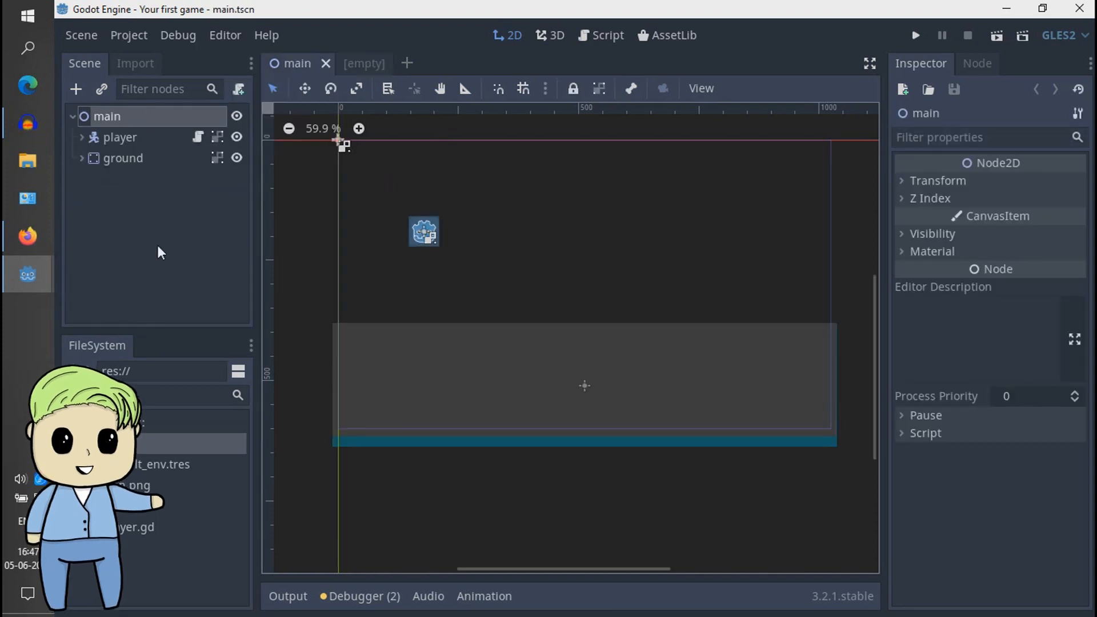
left_click(362, 63)
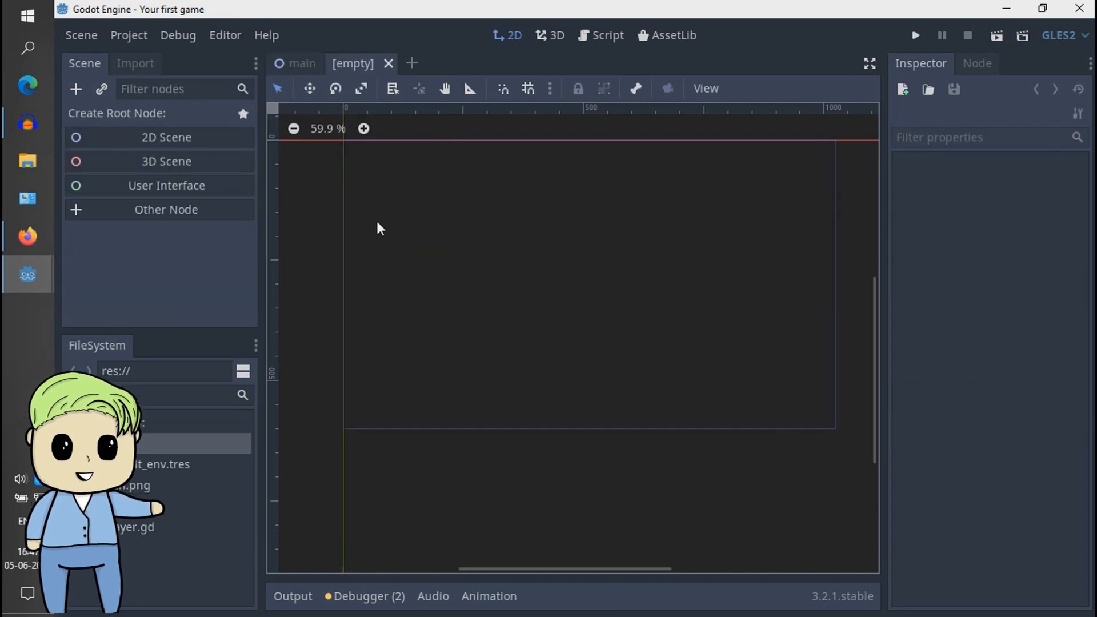
left_click(156, 210)
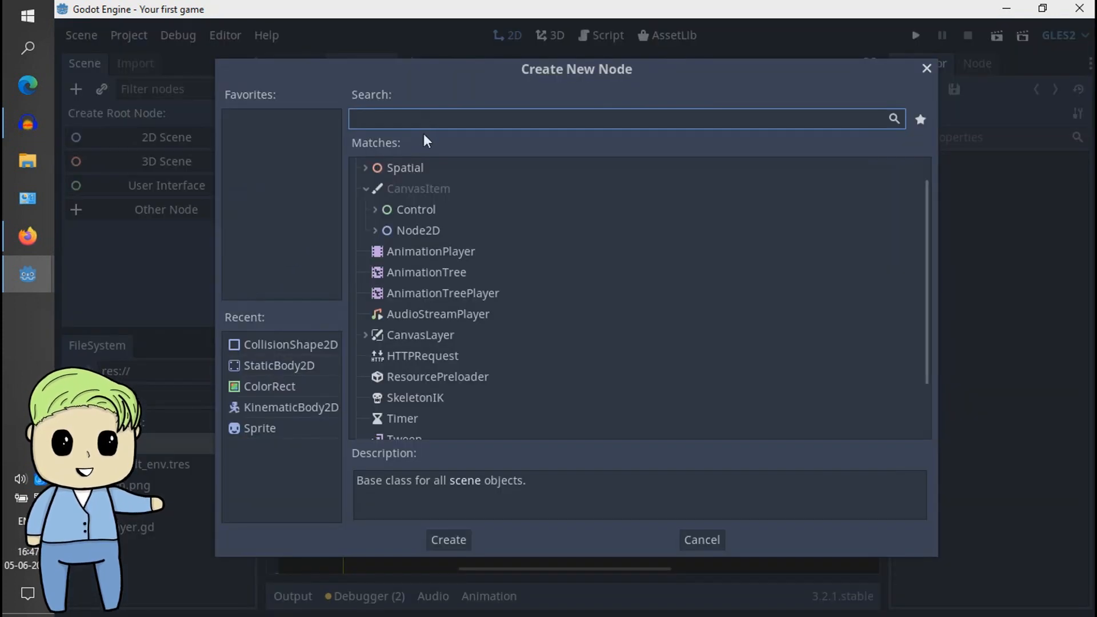
type("area")
key("Down")
key("Down")
key("Down")
key("Down")
key("Down")
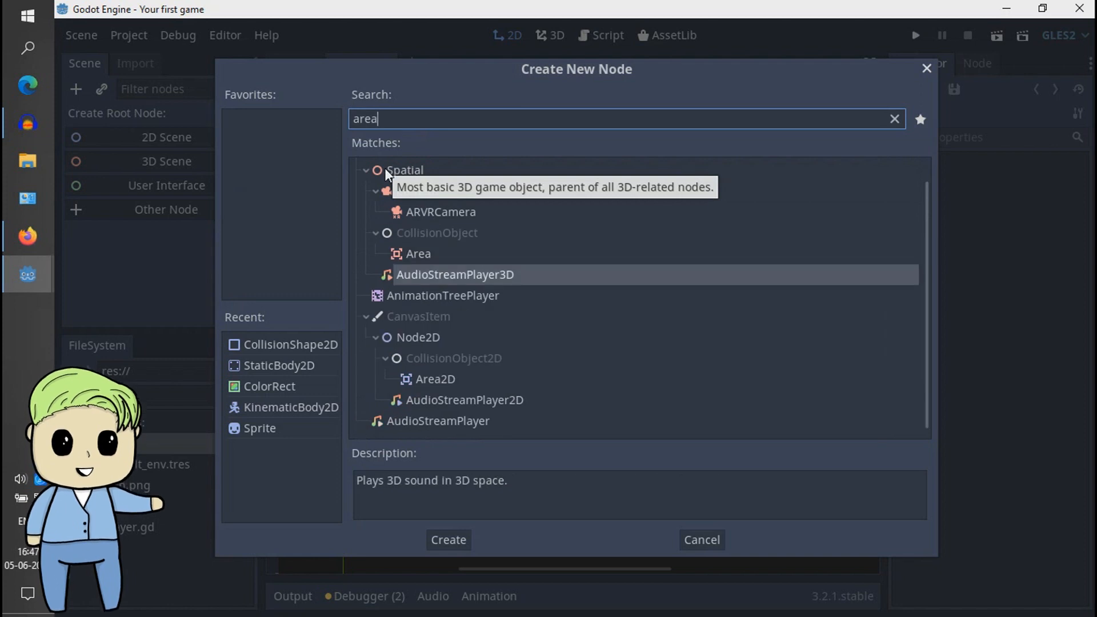
key("Up")
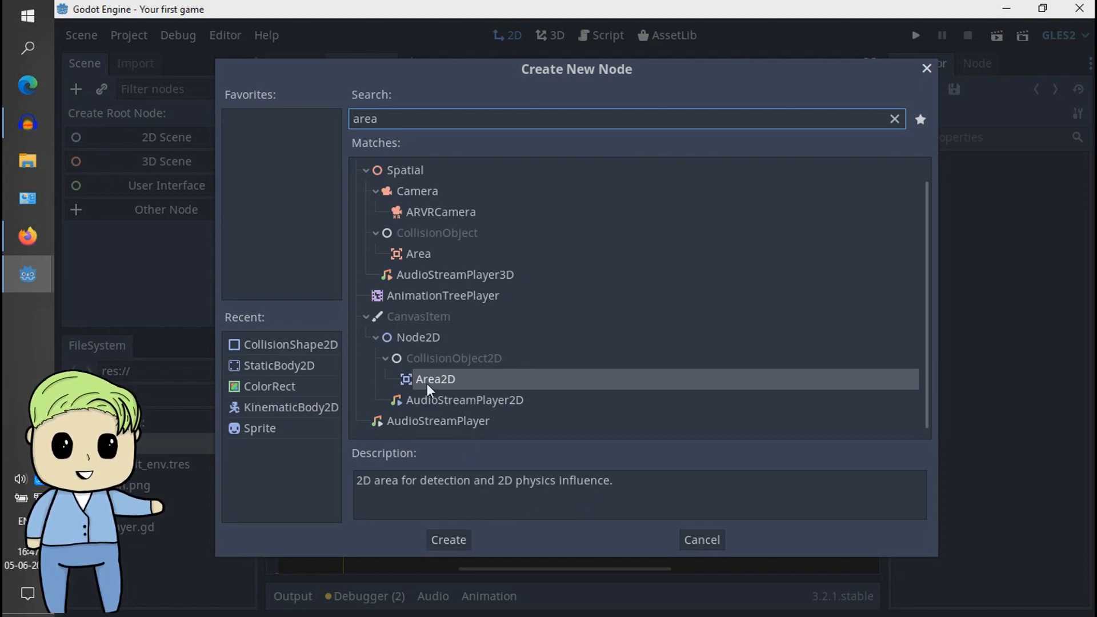
left_click(447, 540)
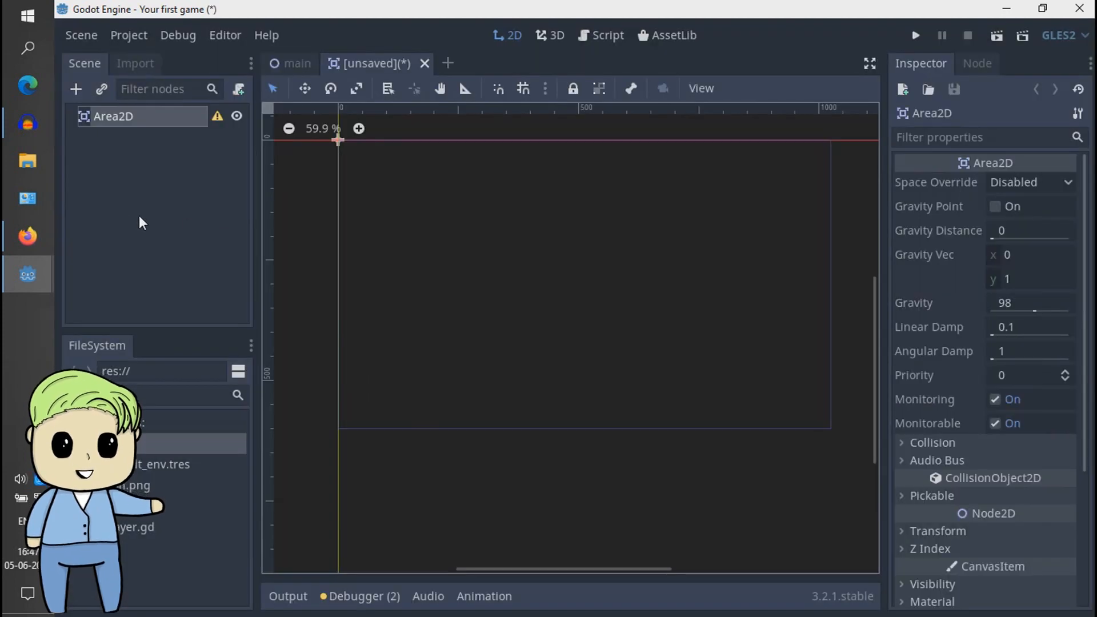
- Check the Area2D root node's configuration warning and rename the node to enemy
left_click(217, 116)
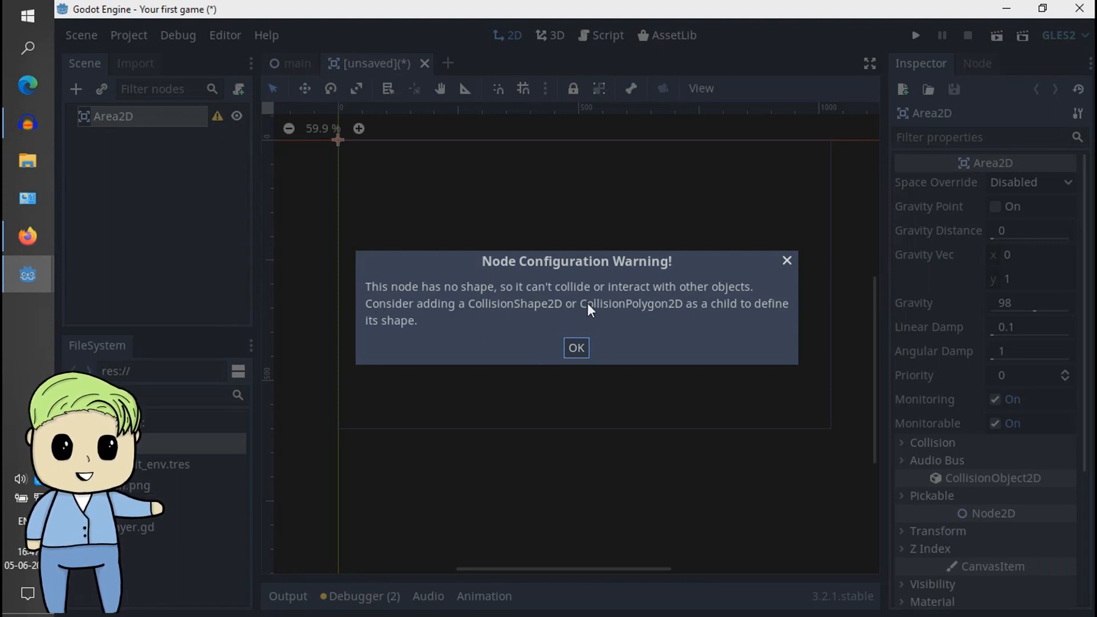
left_click(576, 349)
left_click(205, 176)
left_click(156, 121)
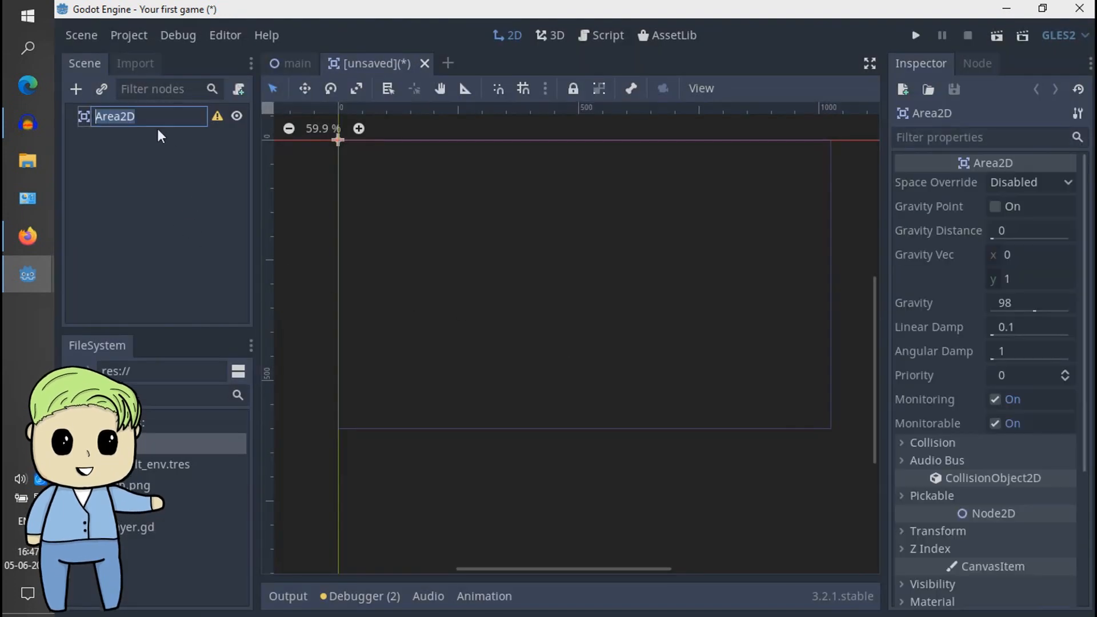
key("F2")
type("enemy")
key("Return")
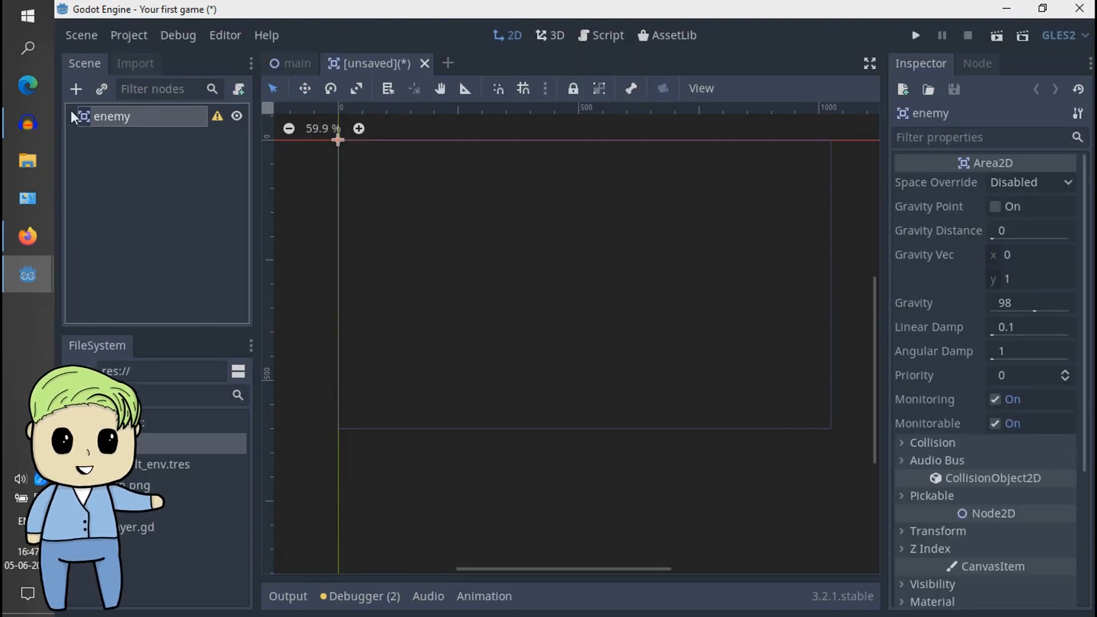
middle_click_drag(371, 171, 425, 212)
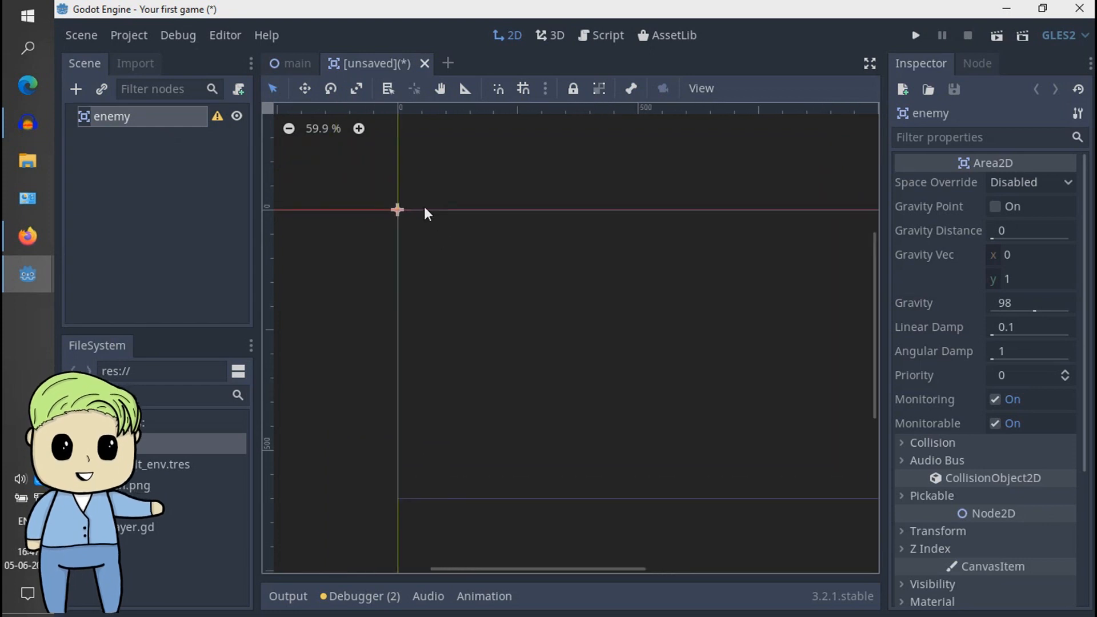
scroll(429, 211, "up", 10)
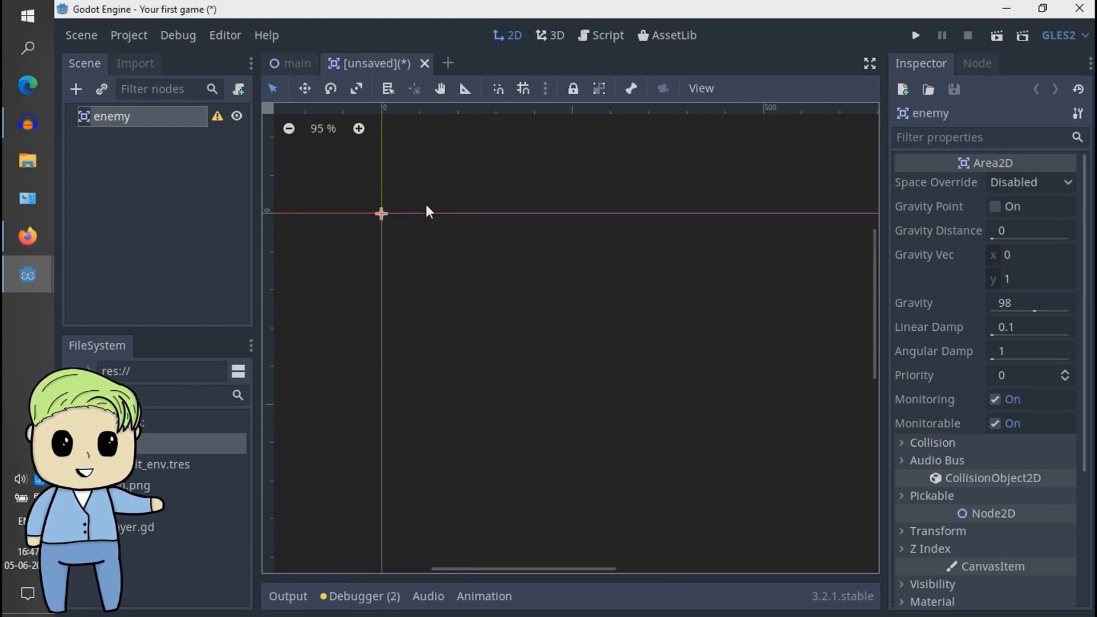
middle_click_drag(400, 228, 460, 220)
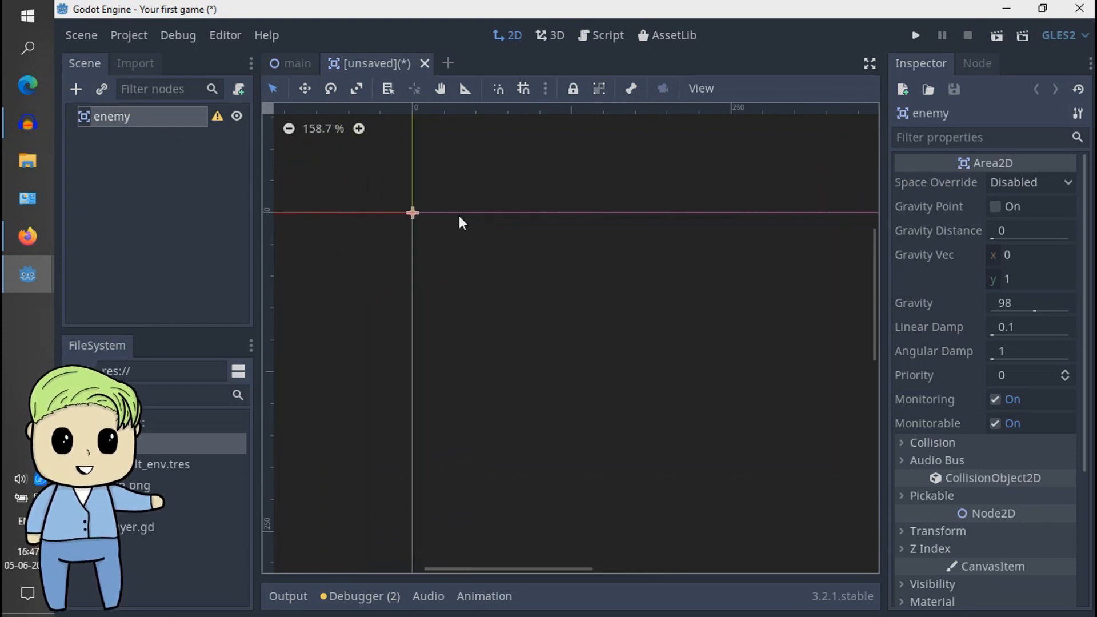
left_click(214, 162)
left_click(183, 121)
left_click(172, 177)
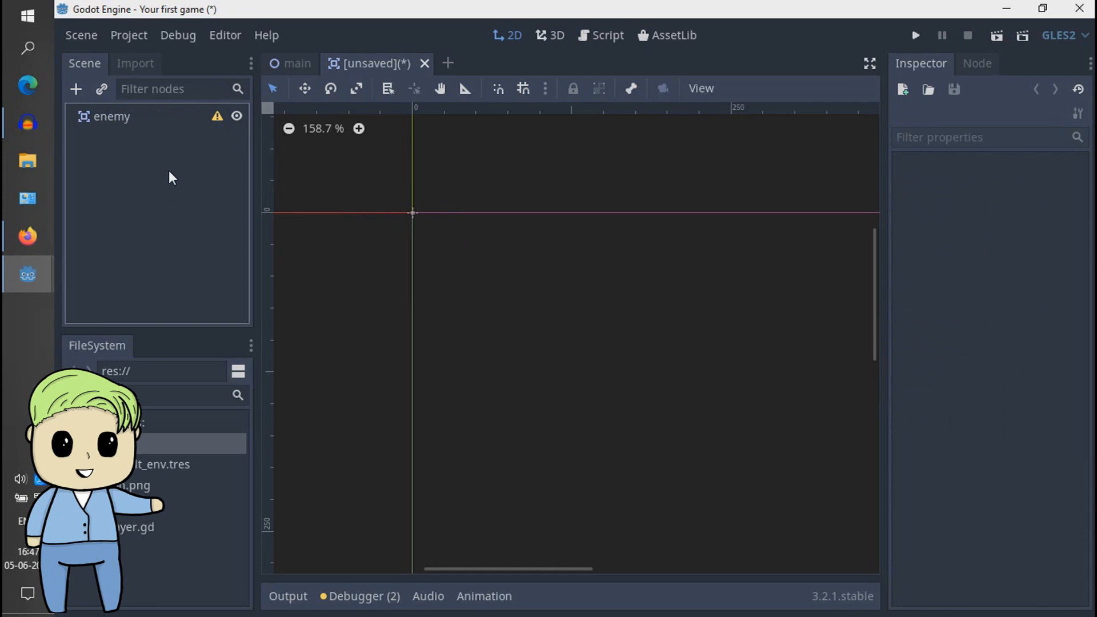
left_click(172, 121)
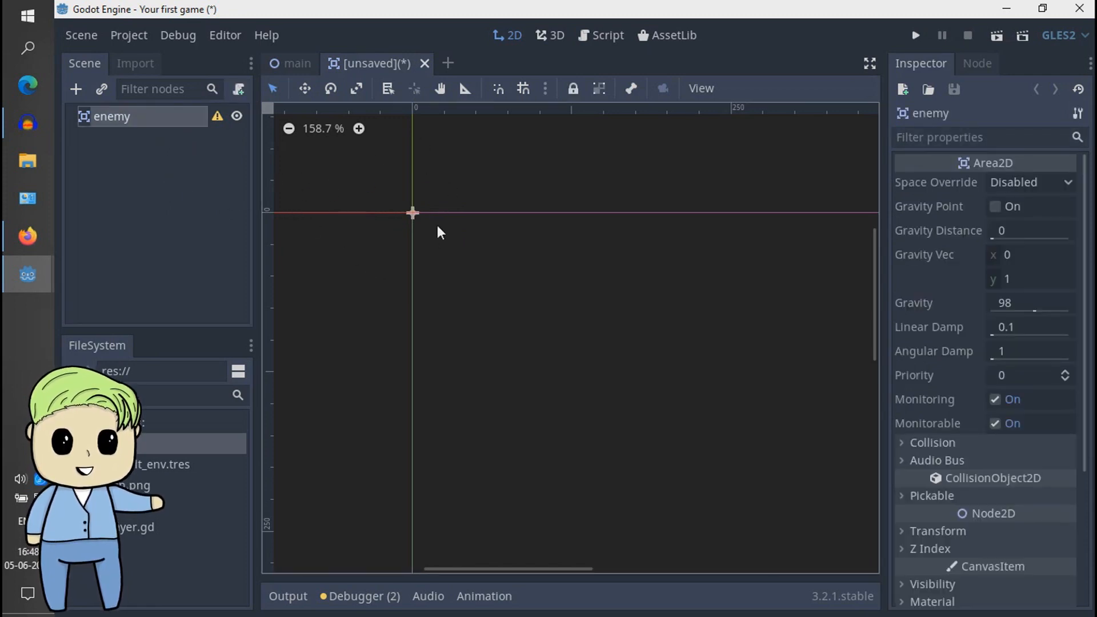
left_click(162, 218)
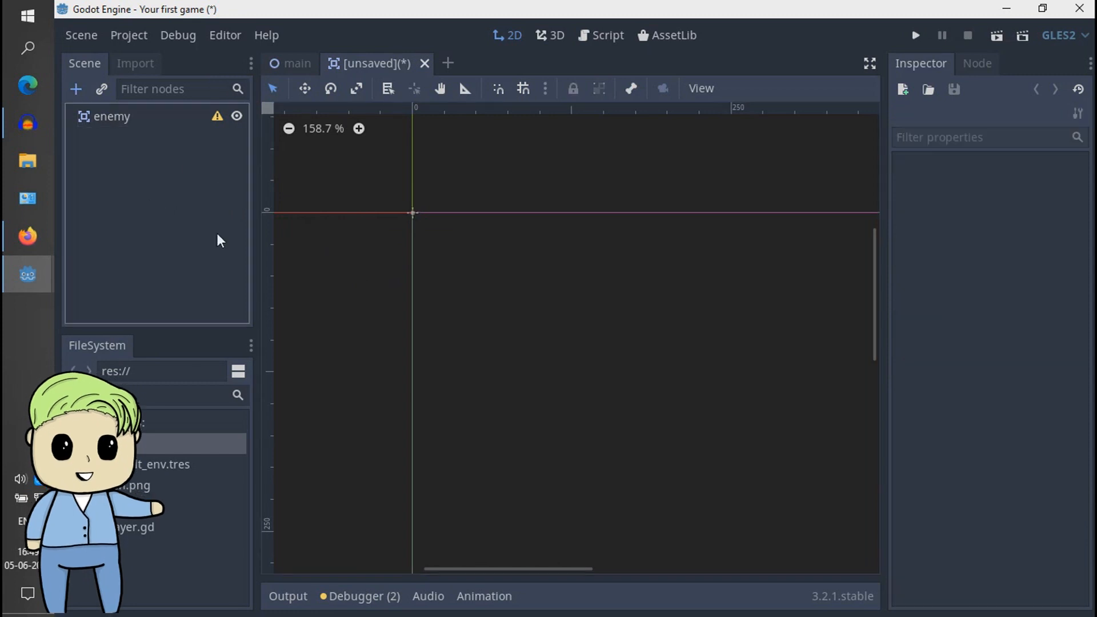
- Add a ColorRect node as a child of the enemy node
left_click(171, 117)
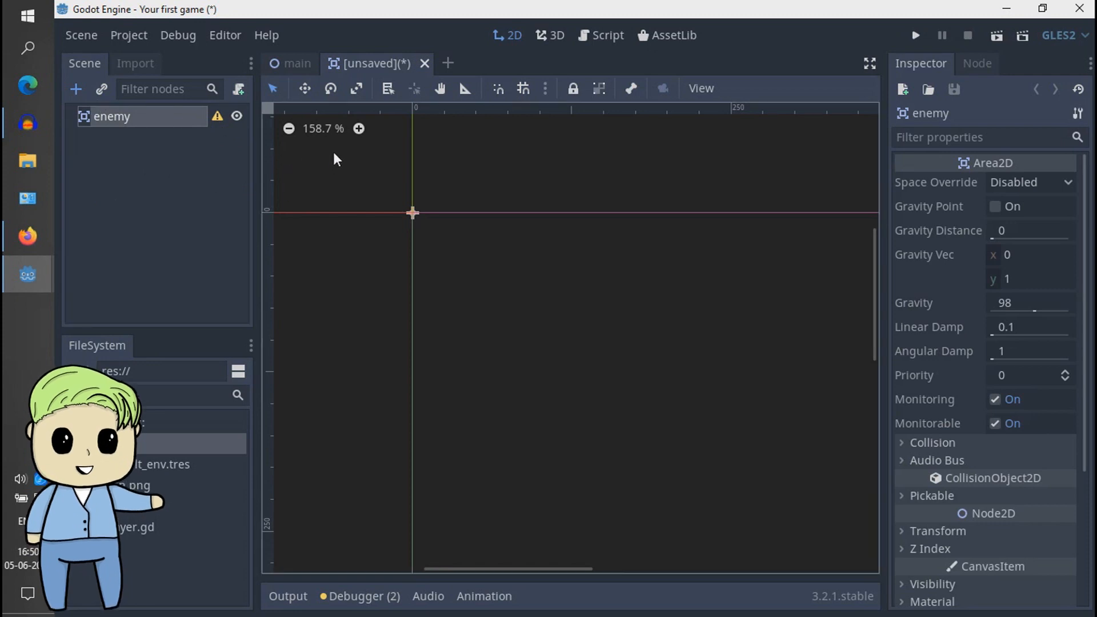
key("ctrl+a")
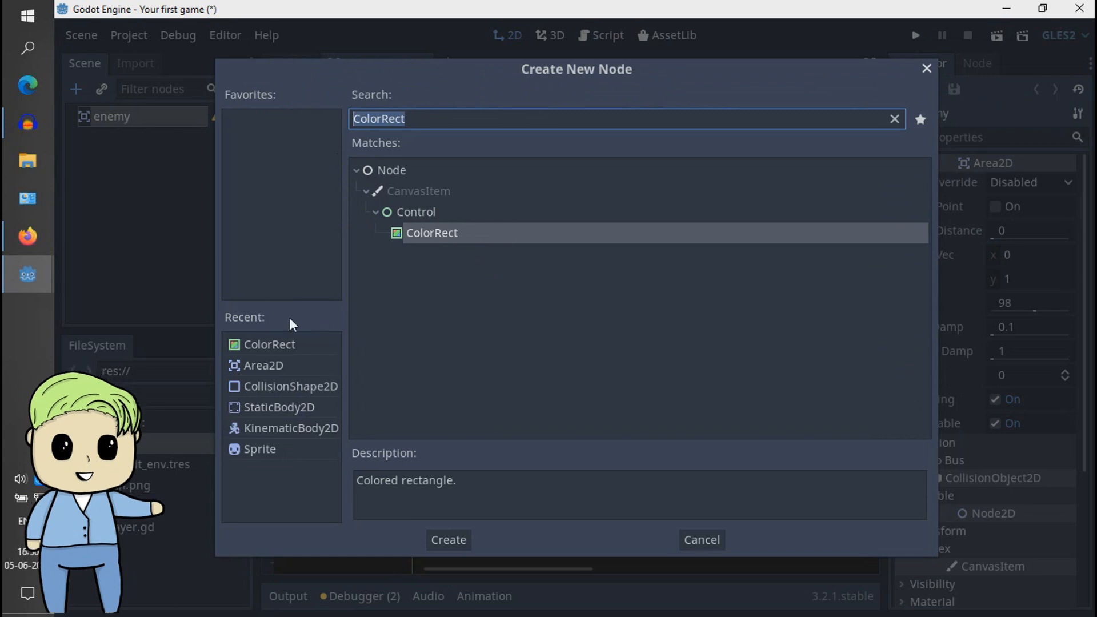
left_click(297, 268)
left_click(283, 344)
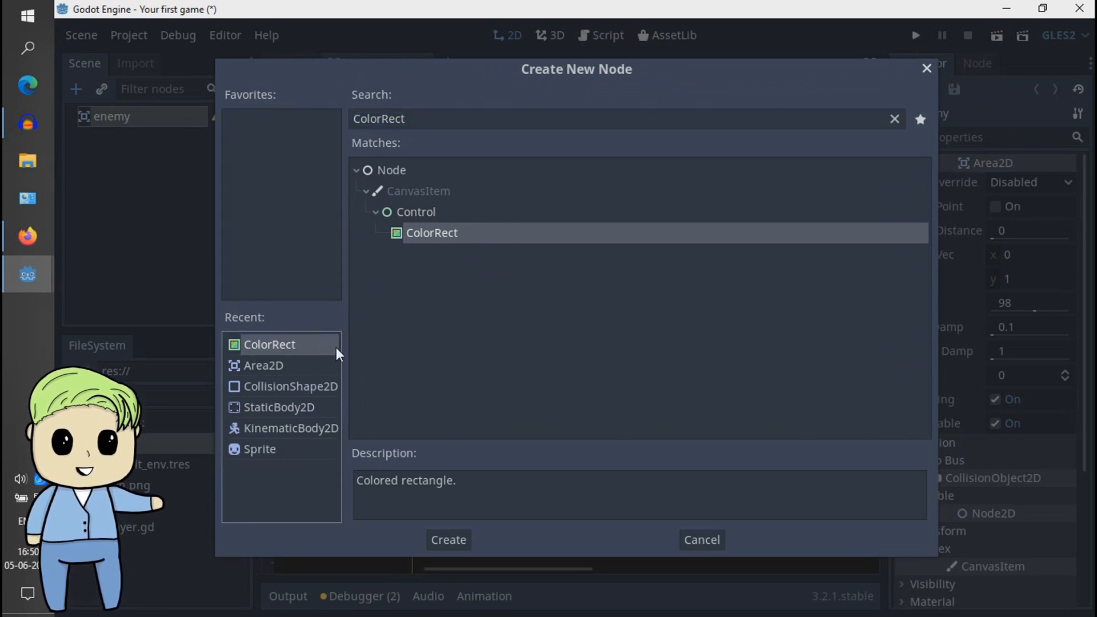
left_click(450, 538)
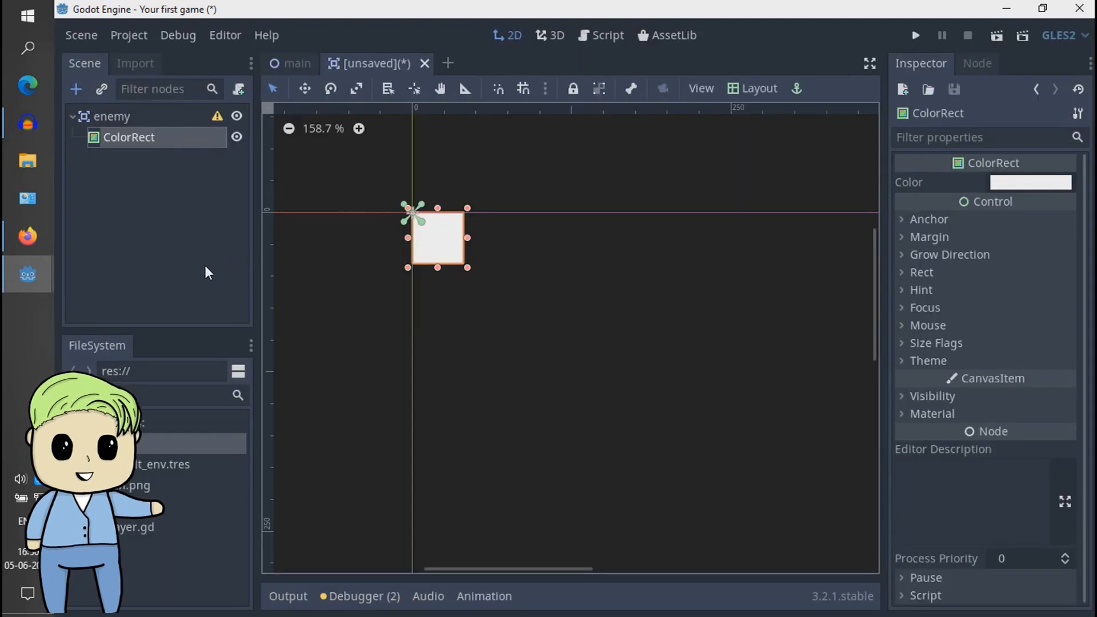
left_click(435, 270)
left_click(143, 116)
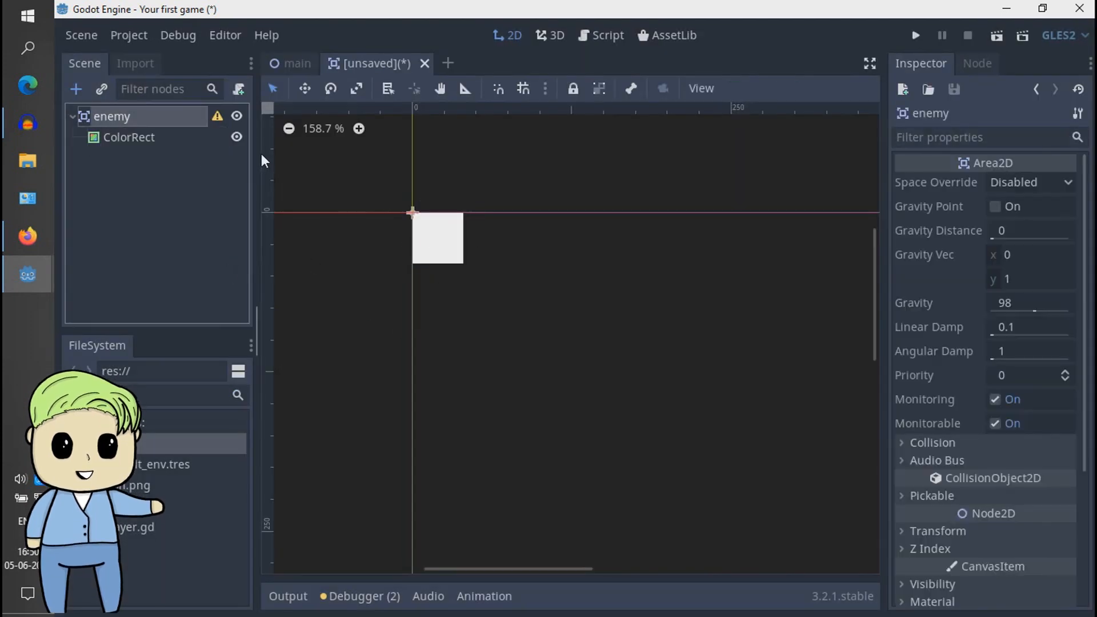
left_click(142, 137)
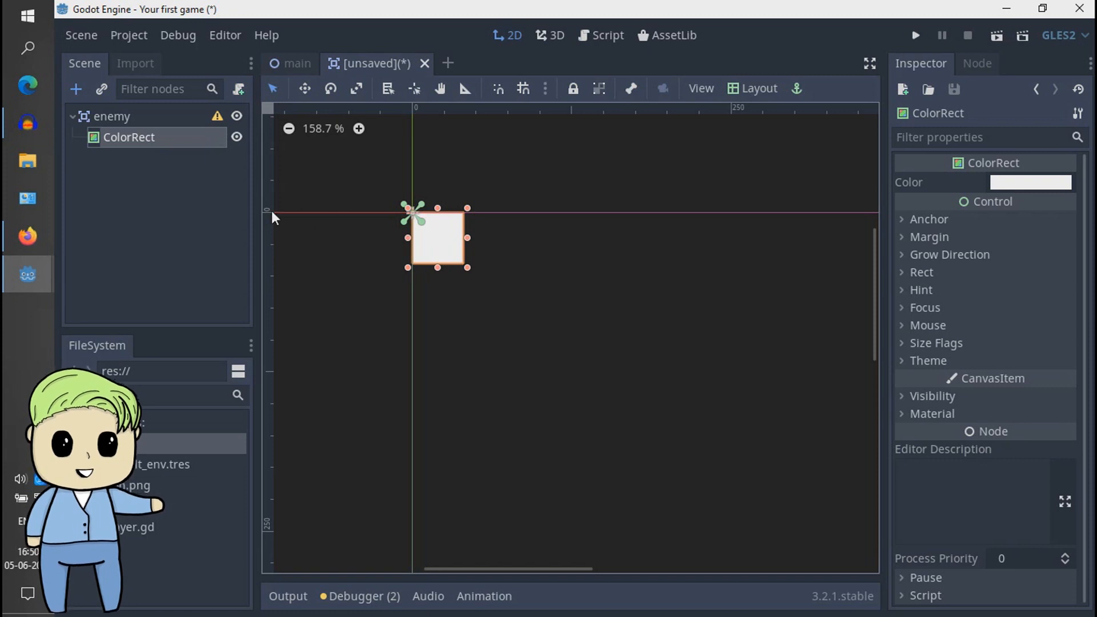
left_click(220, 229)
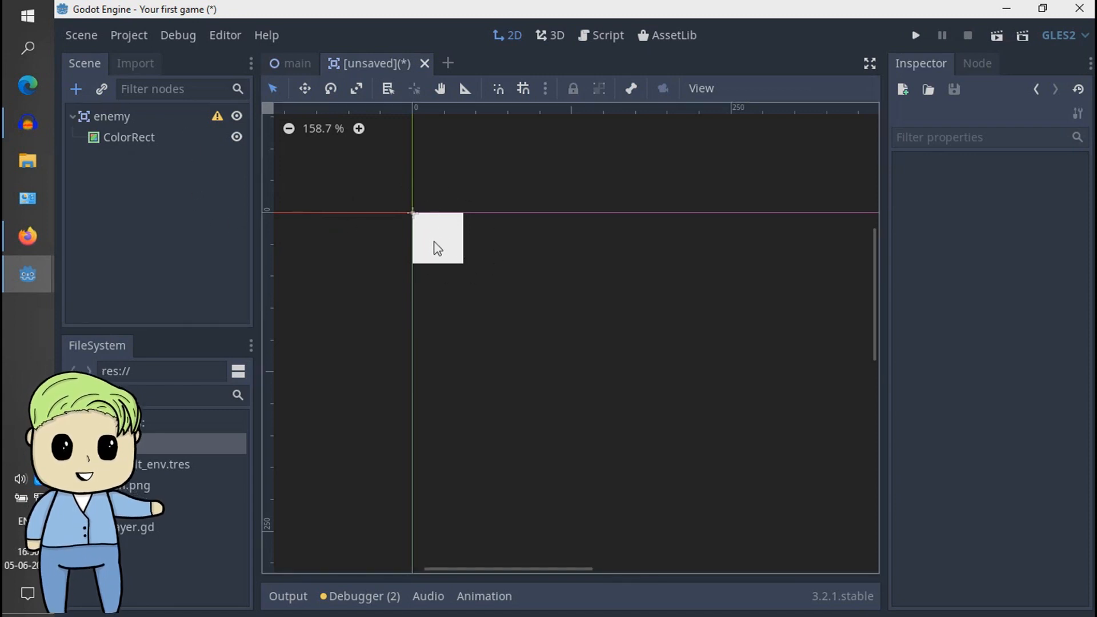
- Try to centre the ColorRect on the scene origin by moving it freehand, and undo the moves
left_click_drag(435, 226, 410, 202)
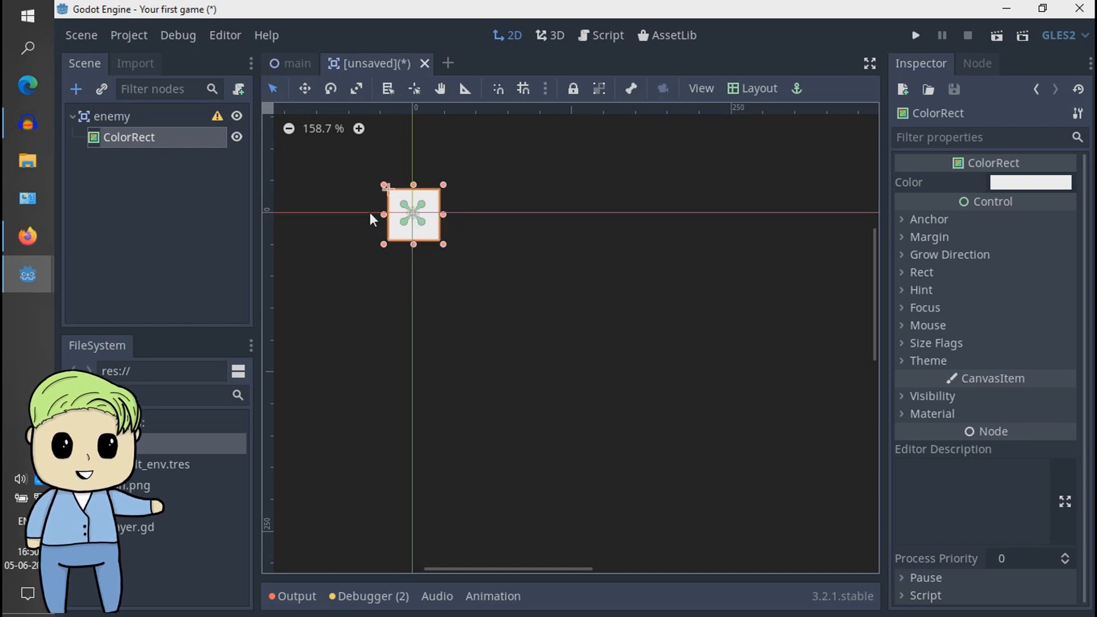
left_click_drag(430, 231, 444, 246)
key("ctrl+z")
key("ctrl+z")
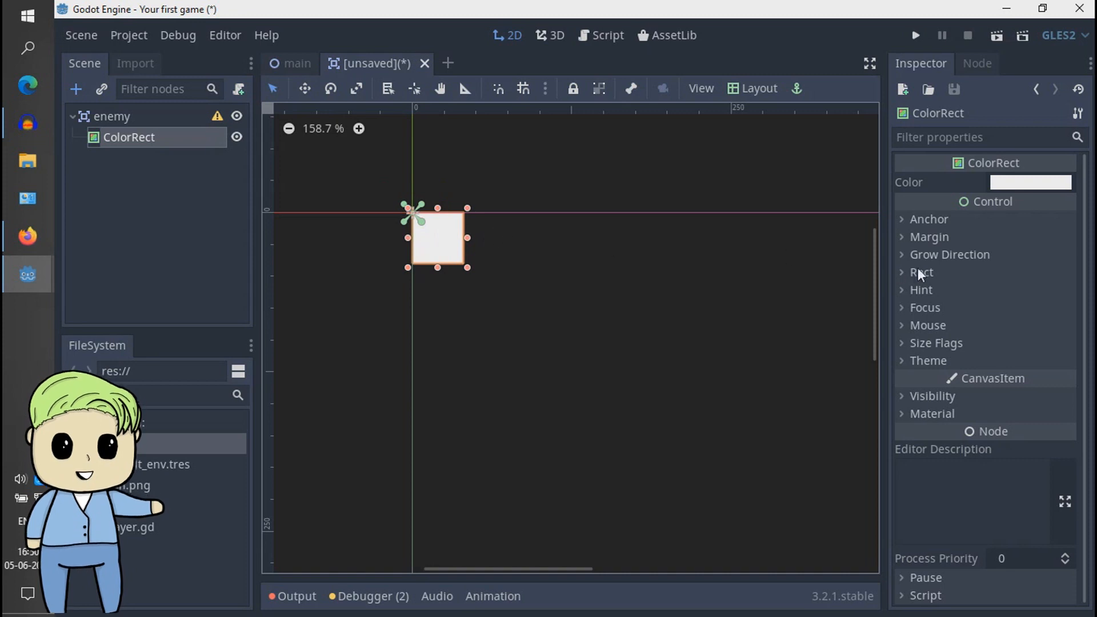
- Set the ColorRect's left and top margins to -40
left_click(958, 238)
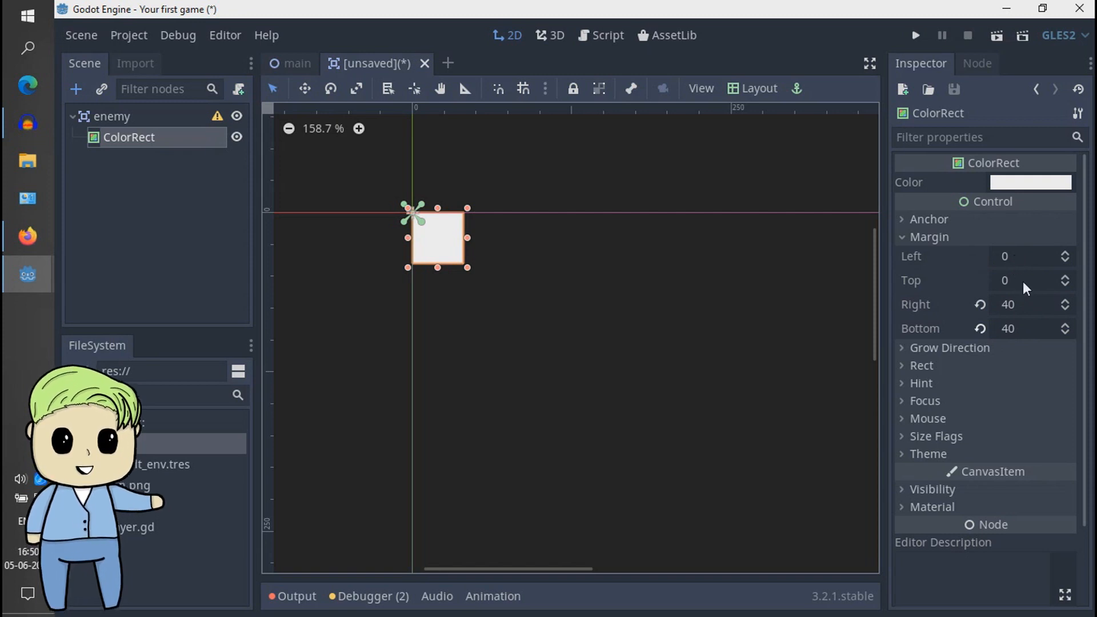
left_click(1018, 257)
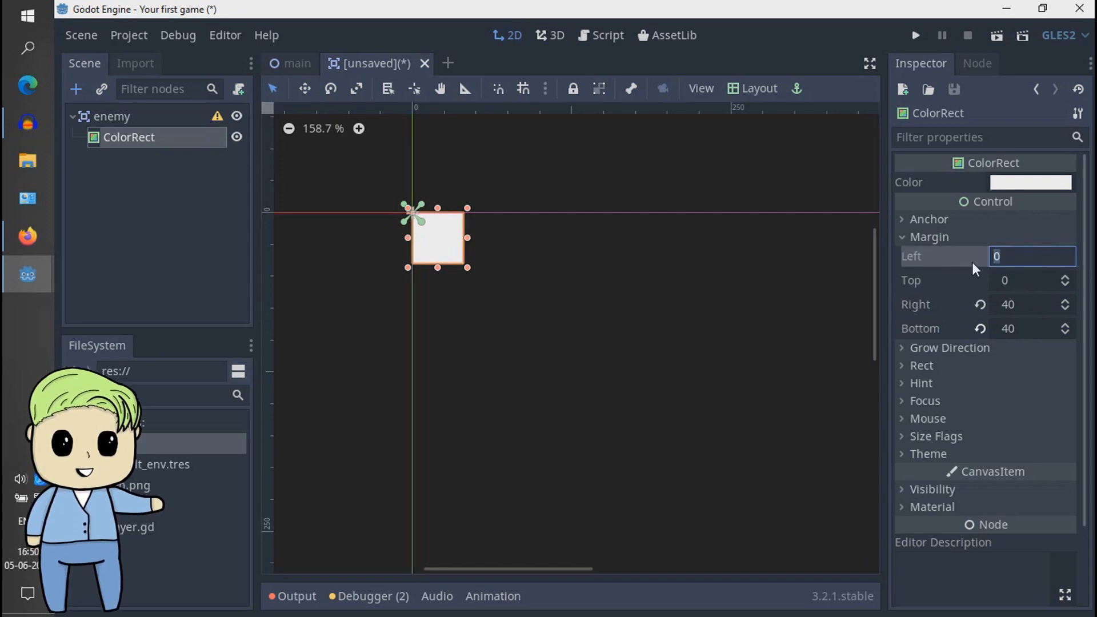
type("-")
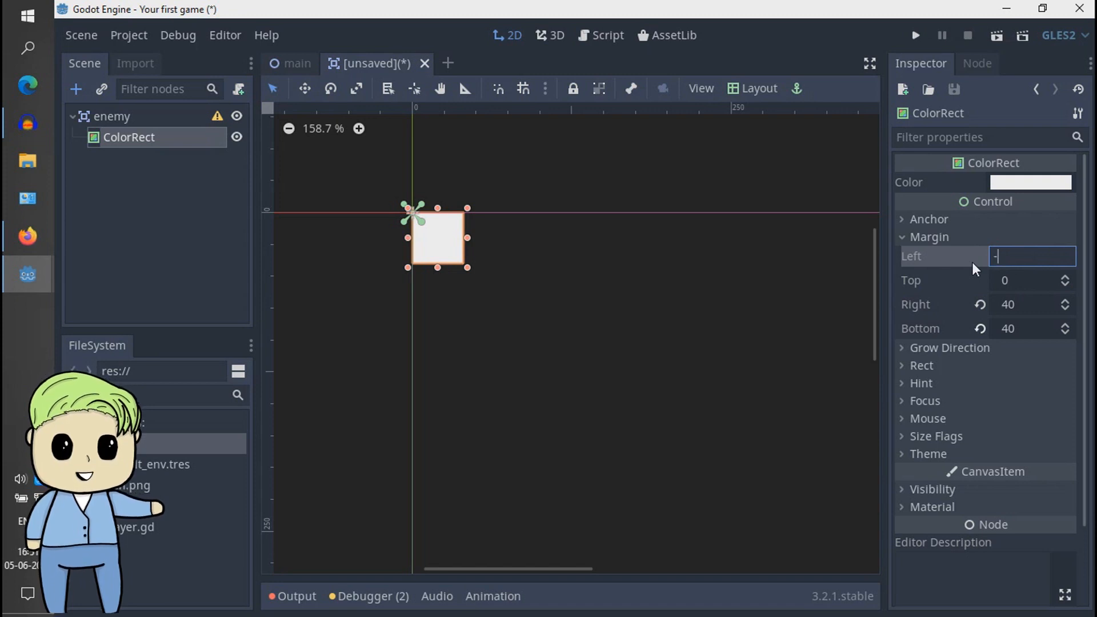
type("40")
key("Tab")
type("-40")
key("Return")
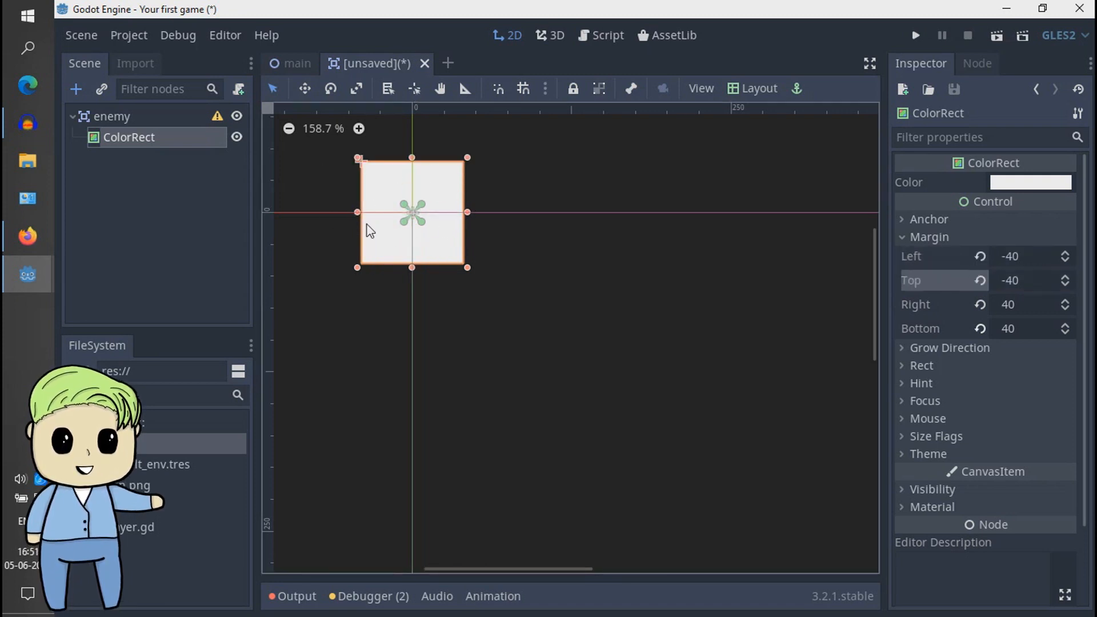
middle_click_drag(485, 191, 559, 212)
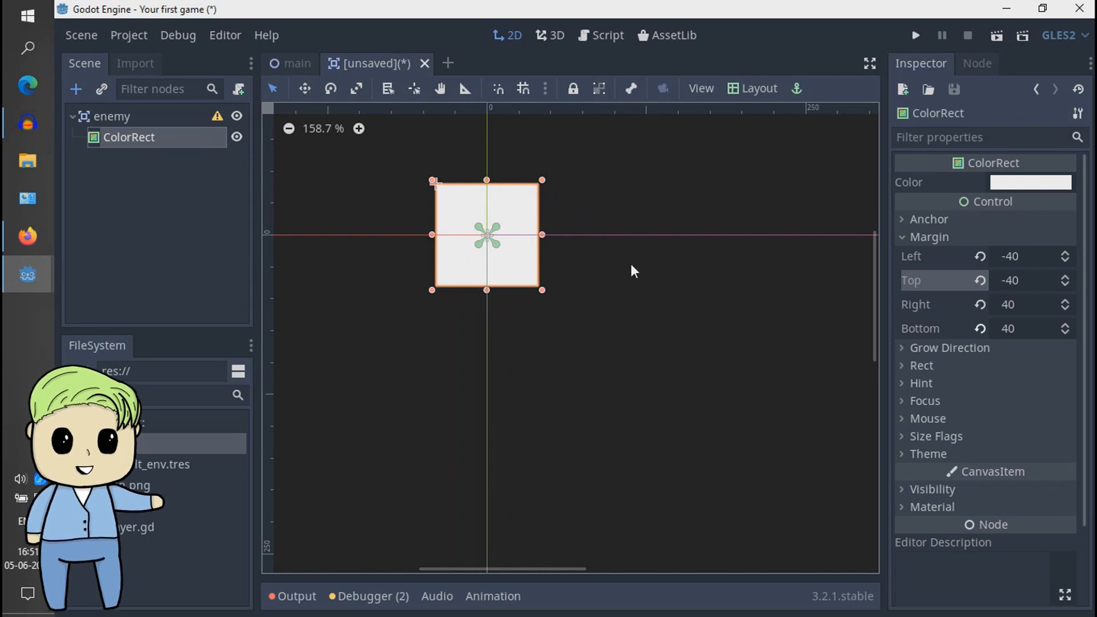
left_click(291, 62)
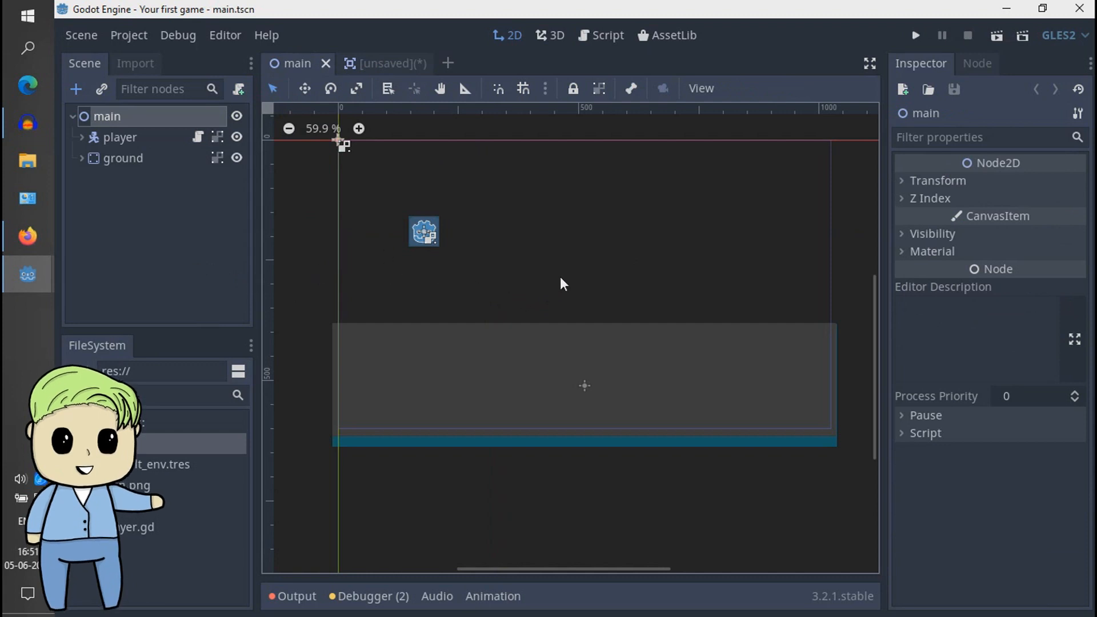
left_click(395, 64)
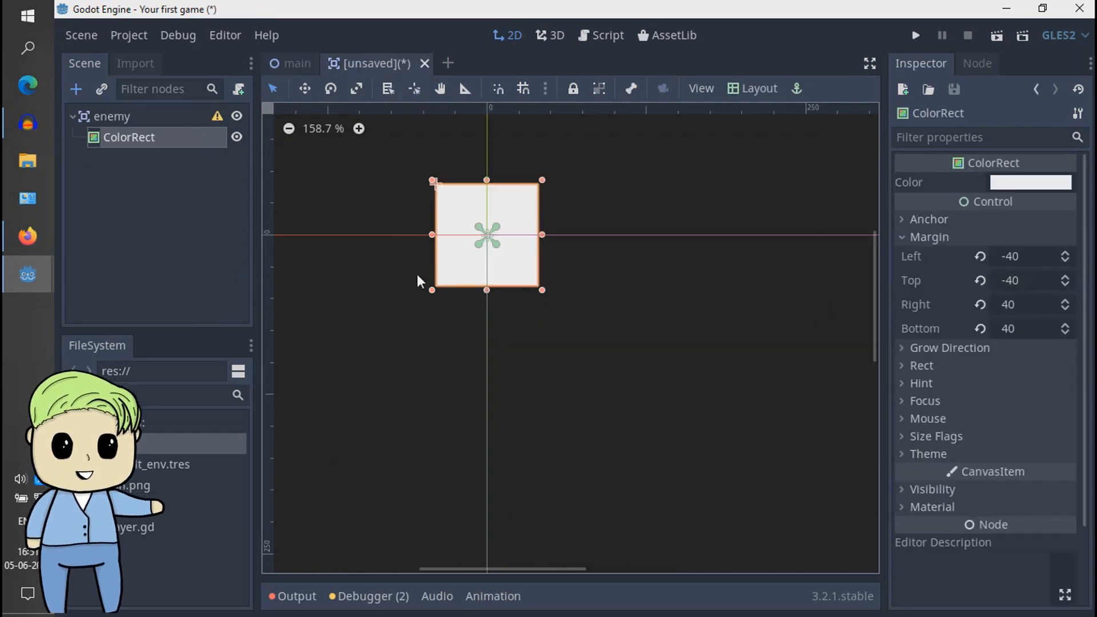
- Select the enemy root node in the scene tree
middle_click_drag(556, 198, 614, 241)
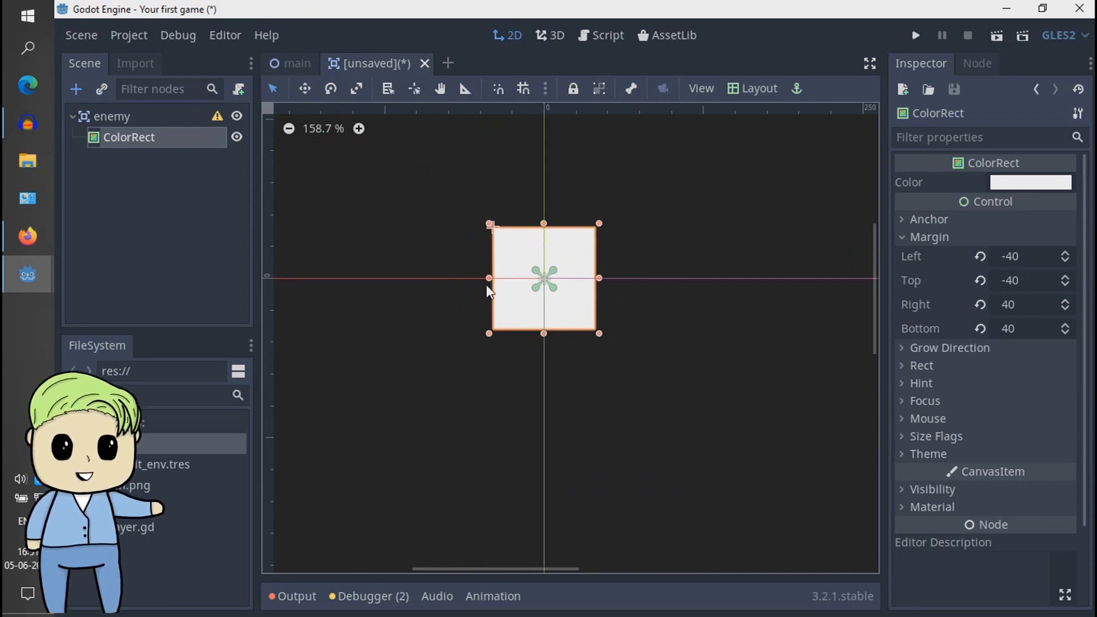
left_click(193, 227)
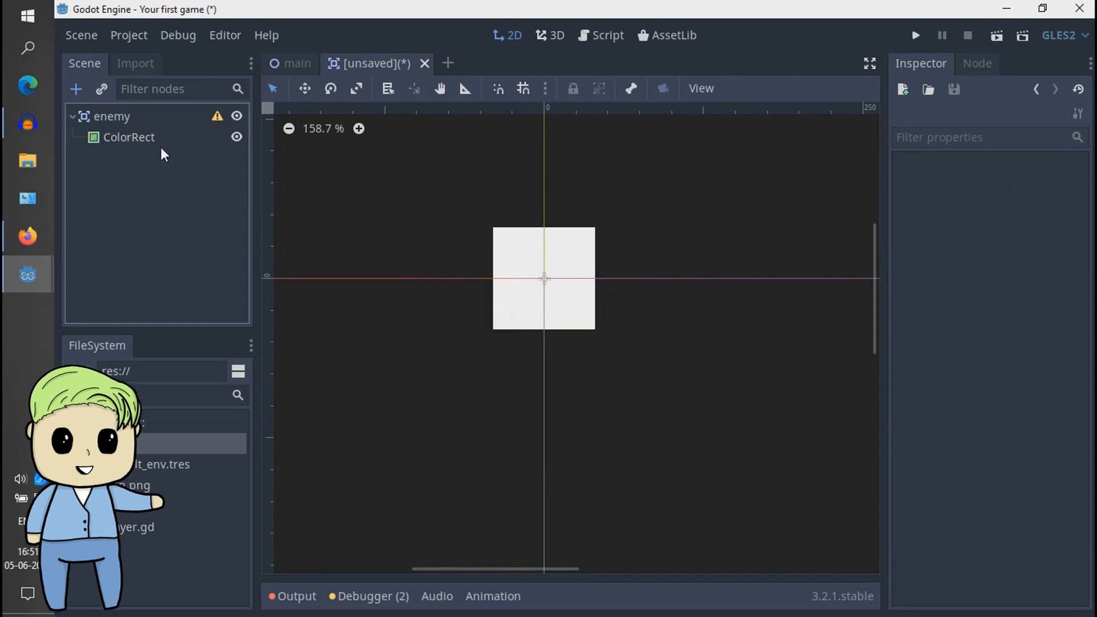
left_click(172, 117)
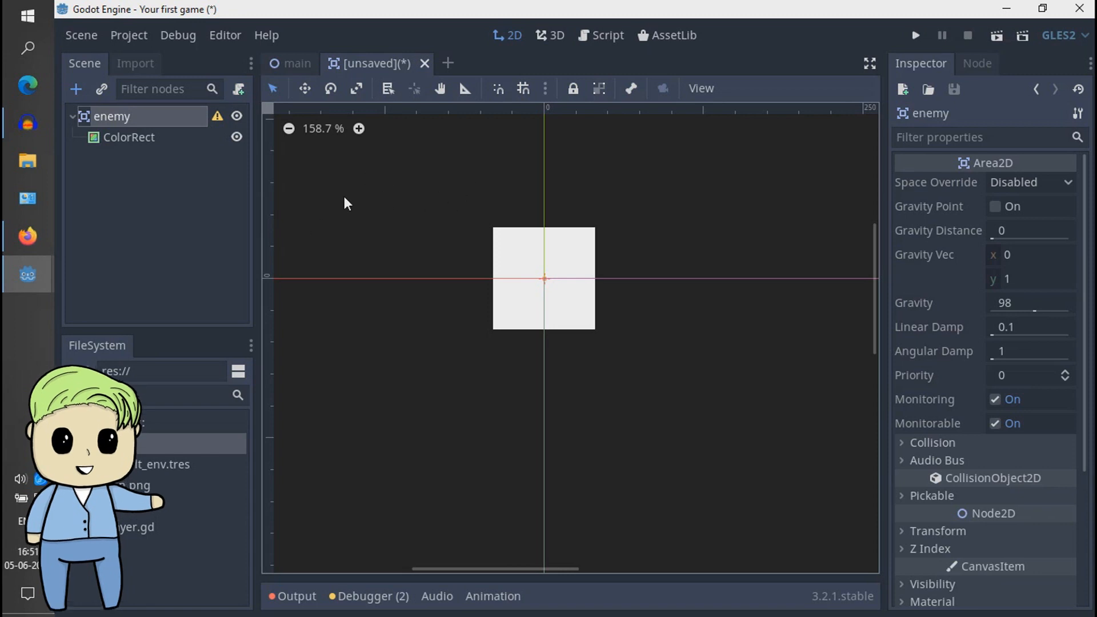
left_click(161, 153)
left_click(169, 133)
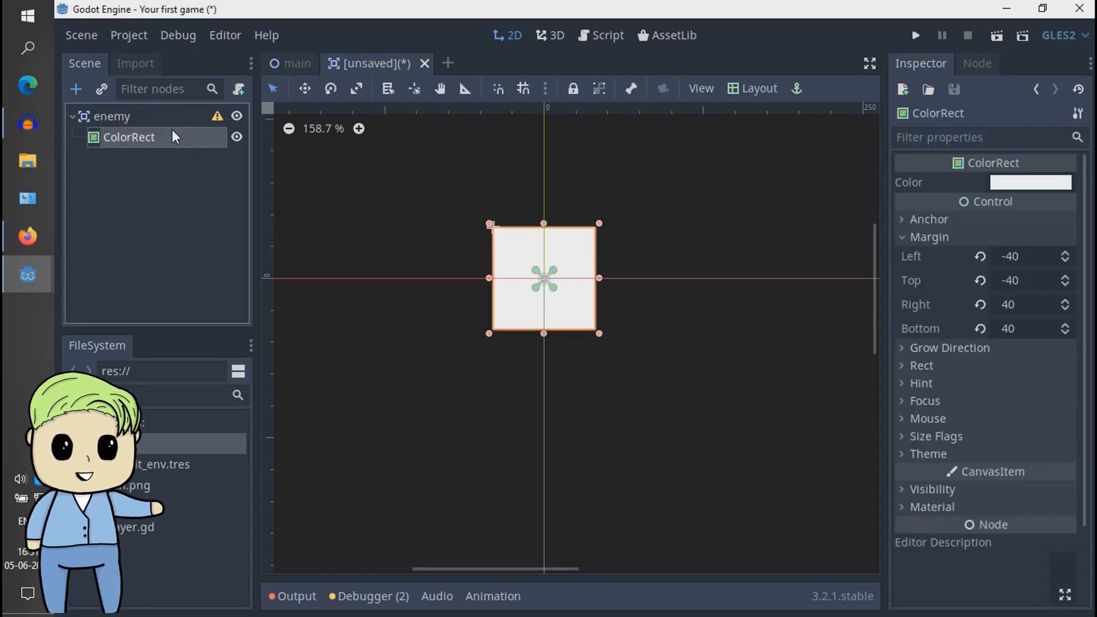
left_click(174, 118)
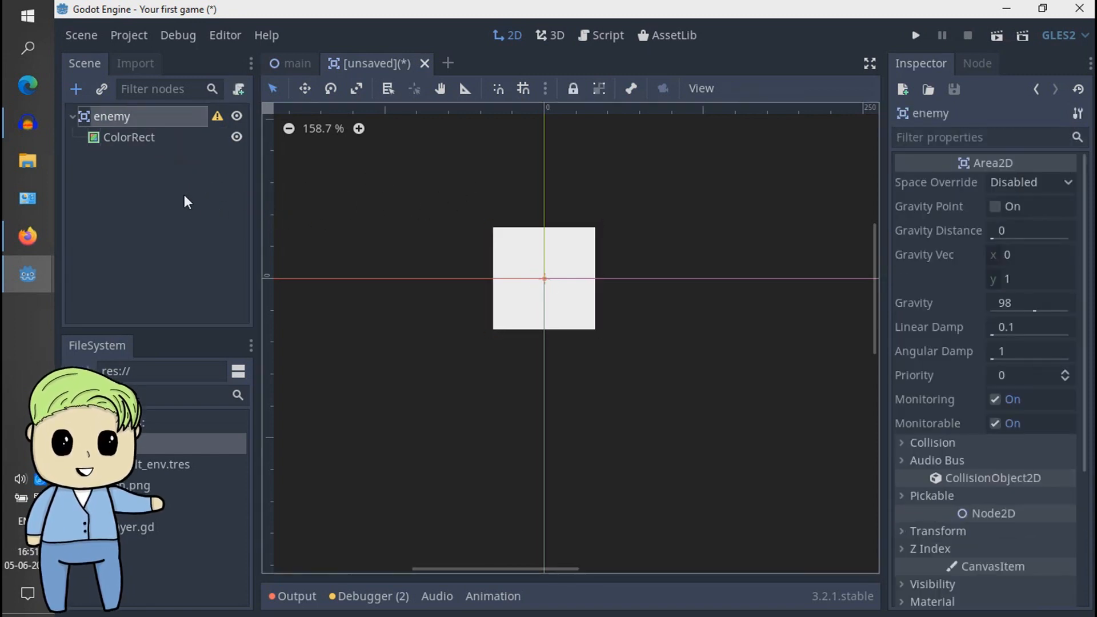
left_click(184, 195)
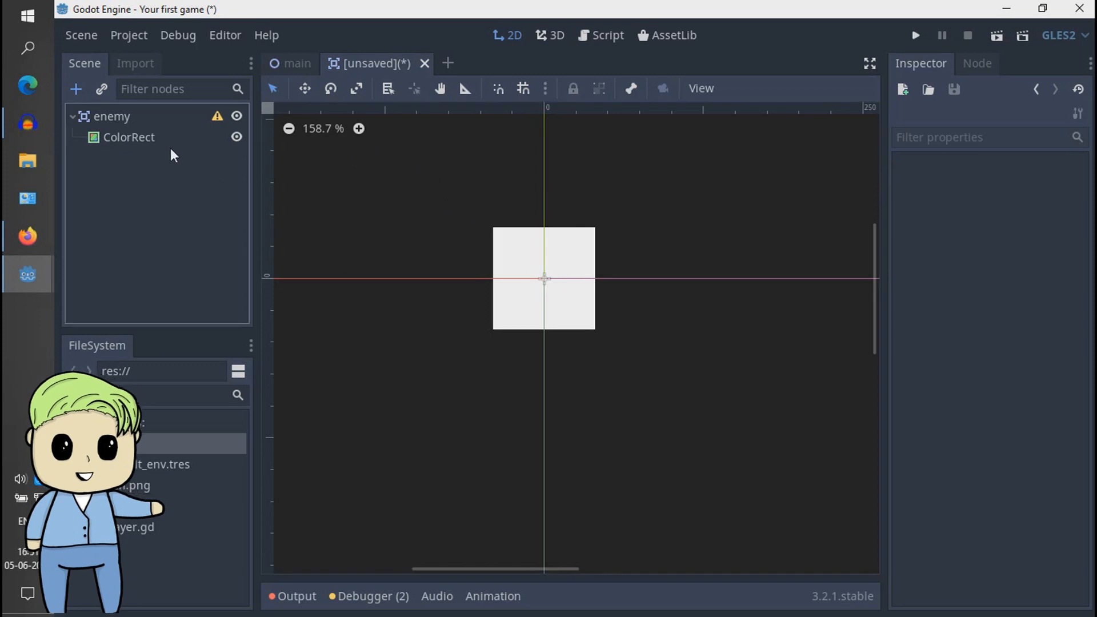
left_click(172, 119)
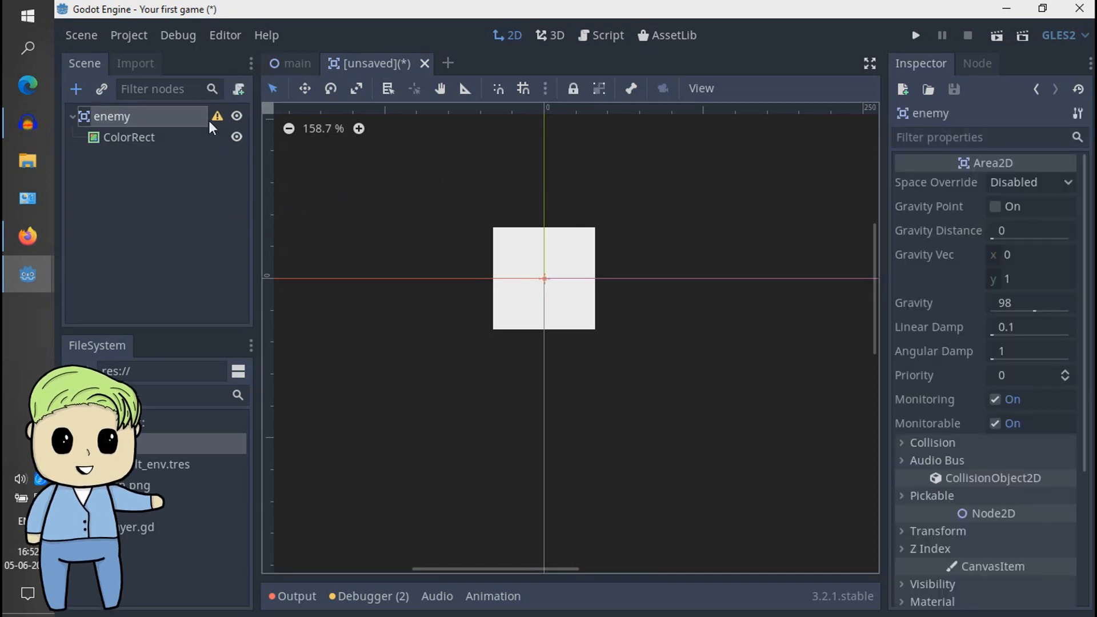
left_click(189, 207)
- Add a CollisionShape2D node as a child of the enemy root node
left_click(127, 116)
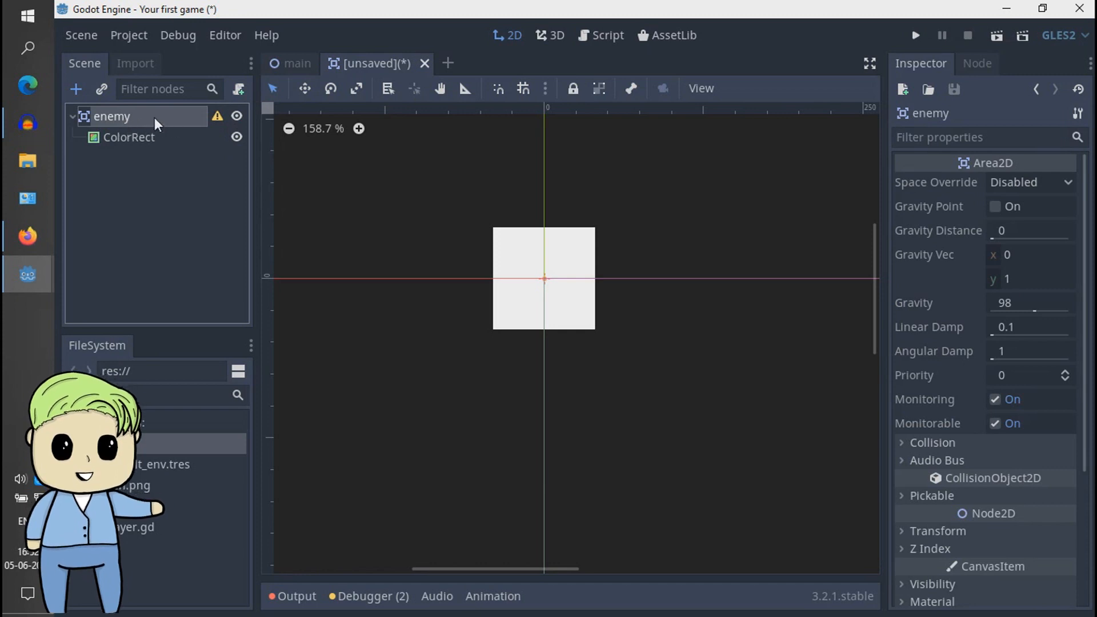
key("ctrl+a")
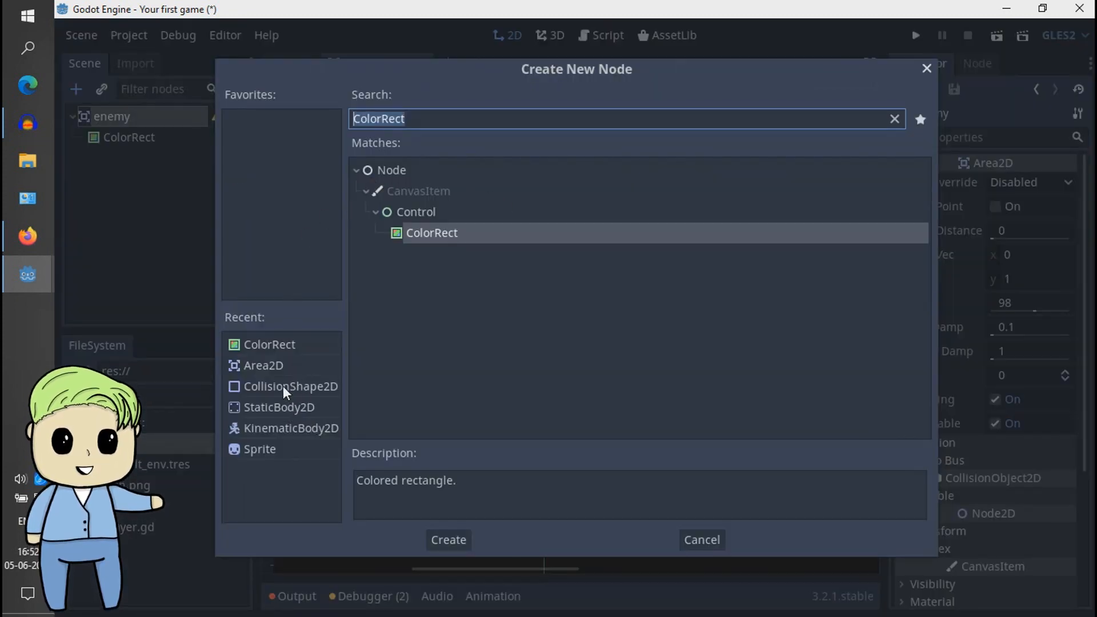
left_click(318, 388)
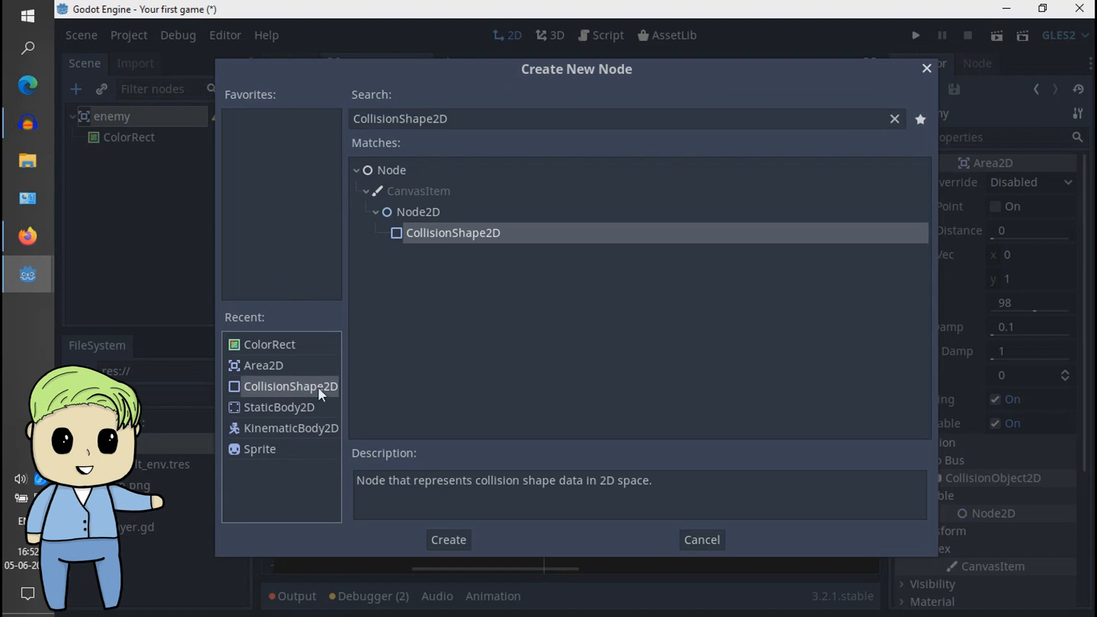
left_click(449, 539)
left_click(165, 194)
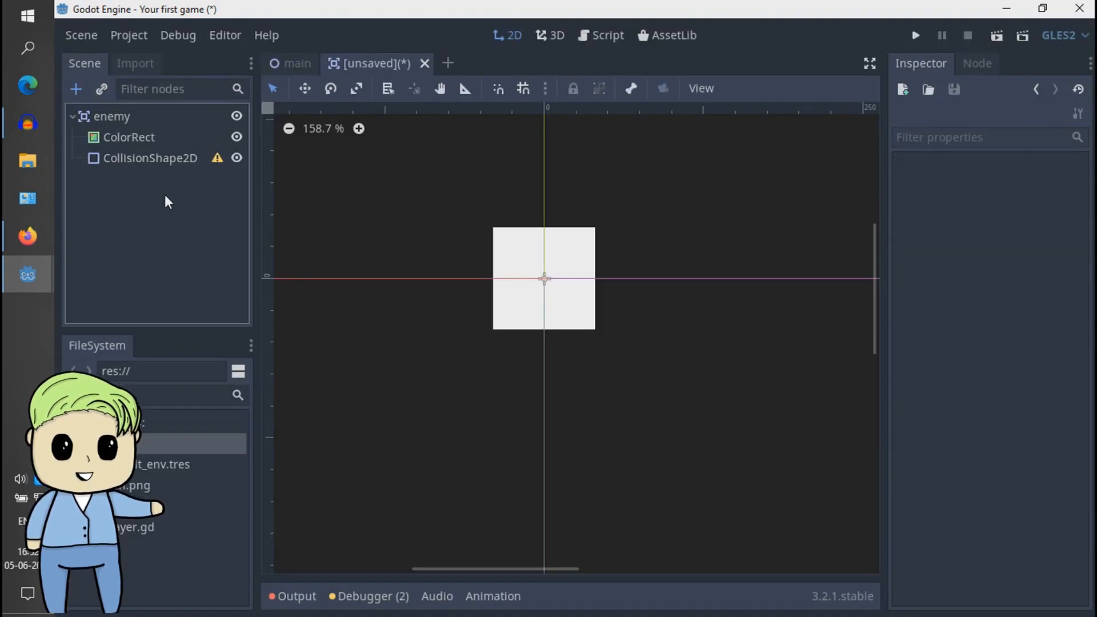
- Assign a new RectangleShape2D to the CollisionShape2D and stretch it over the whole ColorRect, with extents of about 40 by 40
left_click(189, 157)
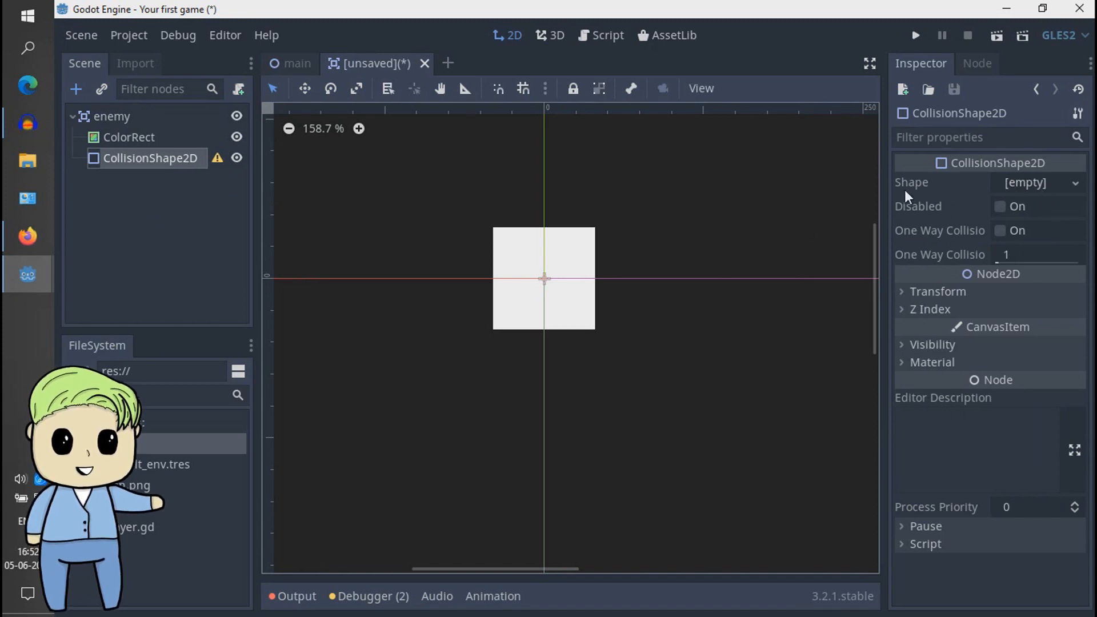
left_click(1026, 182)
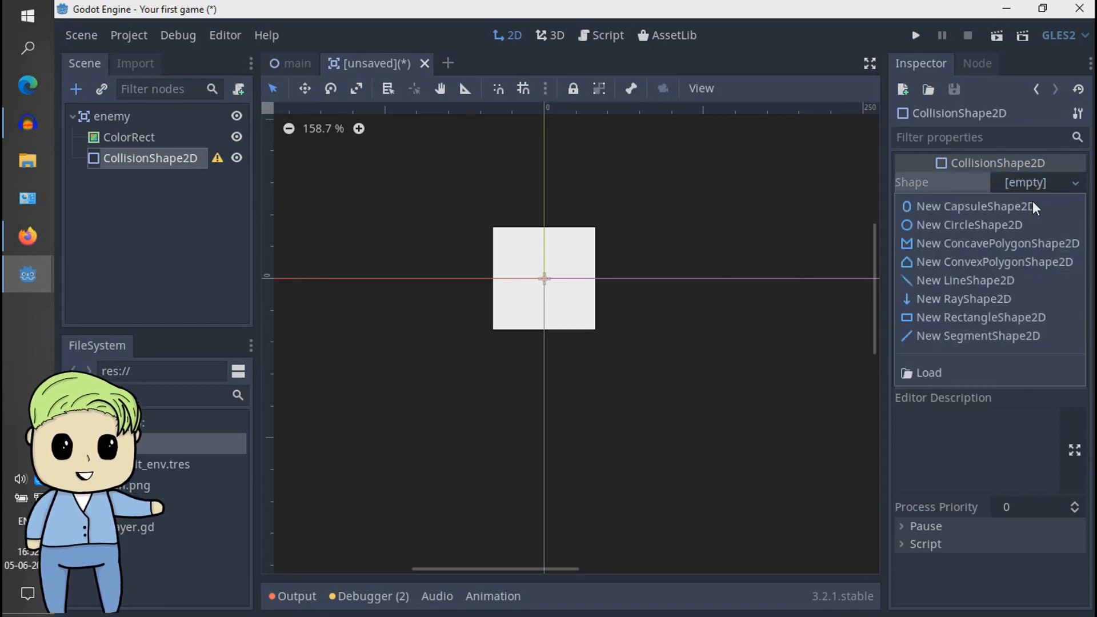
left_click(975, 318)
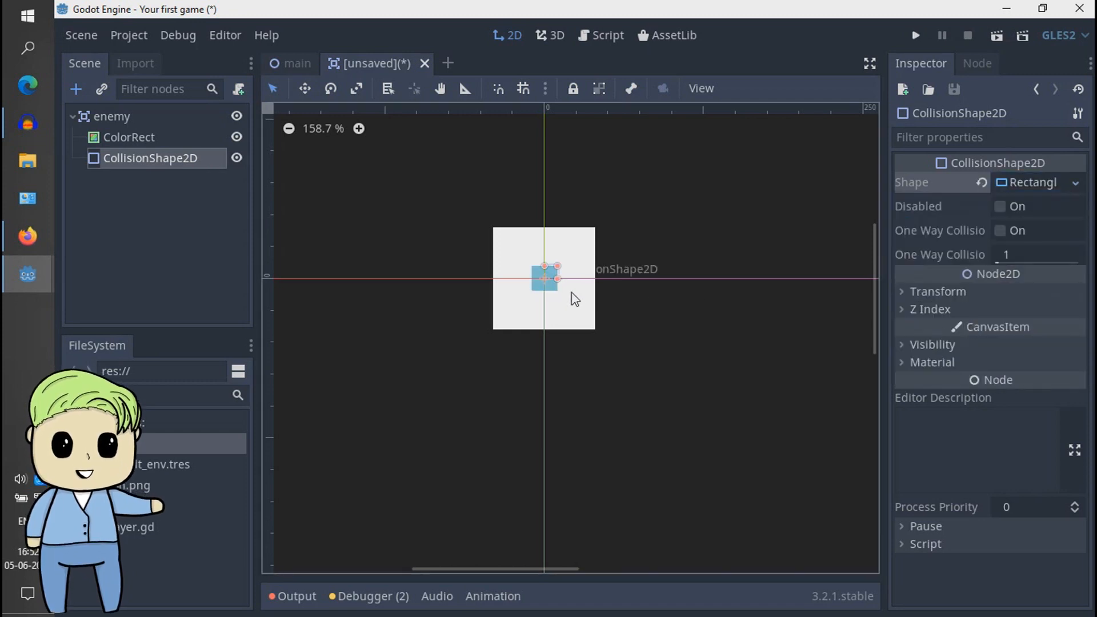
scroll(587, 274, "up", 3)
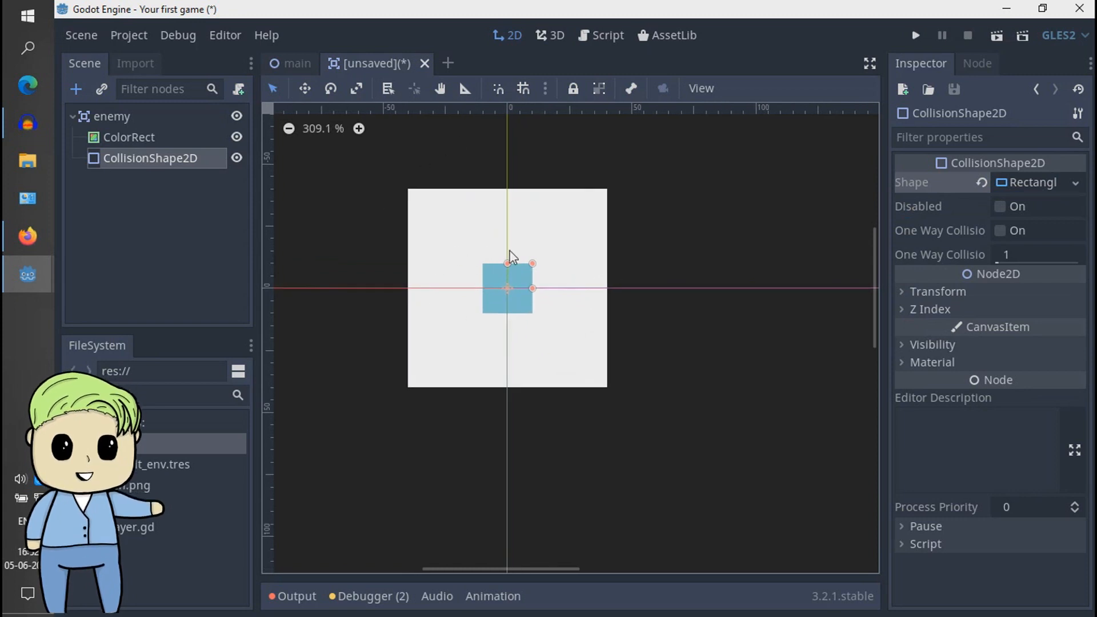
left_click_drag(533, 287, 606, 289)
left_click_drag(509, 263, 508, 188)
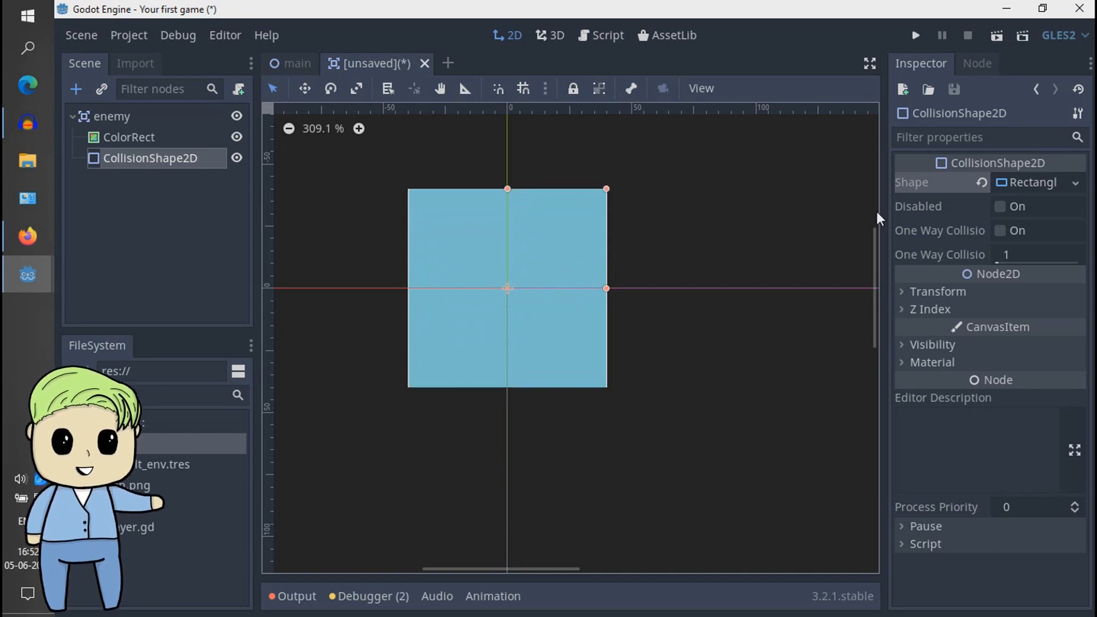
- Set the rectangle collision shape's extents to exactly 40 in x and 40 in y
left_click(1033, 181)
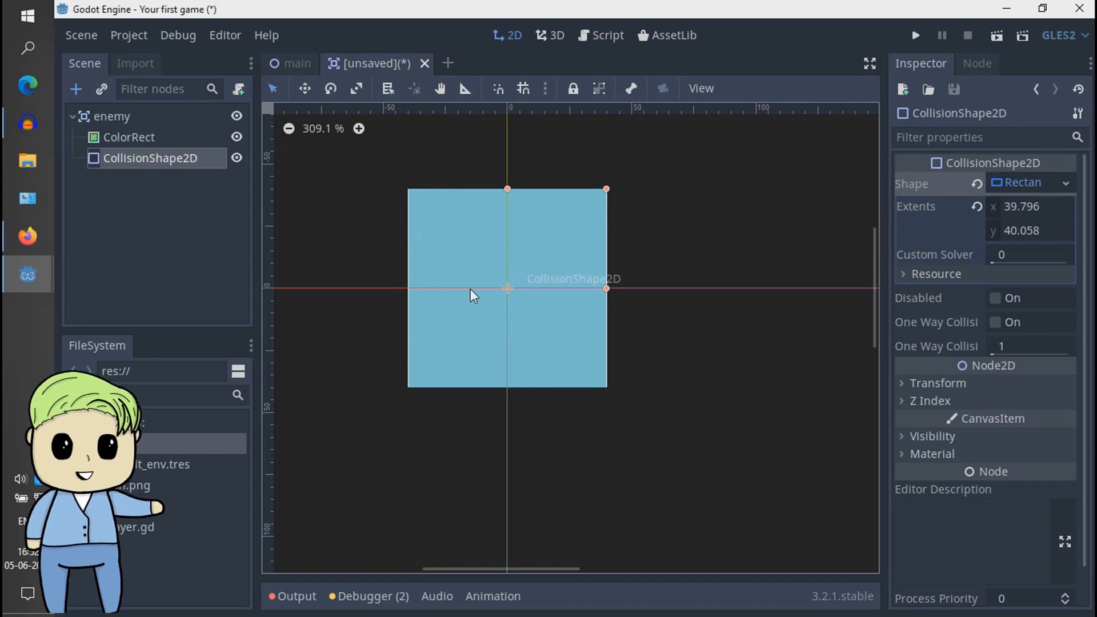
left_click(1051, 216)
type("40")
key("Tab")
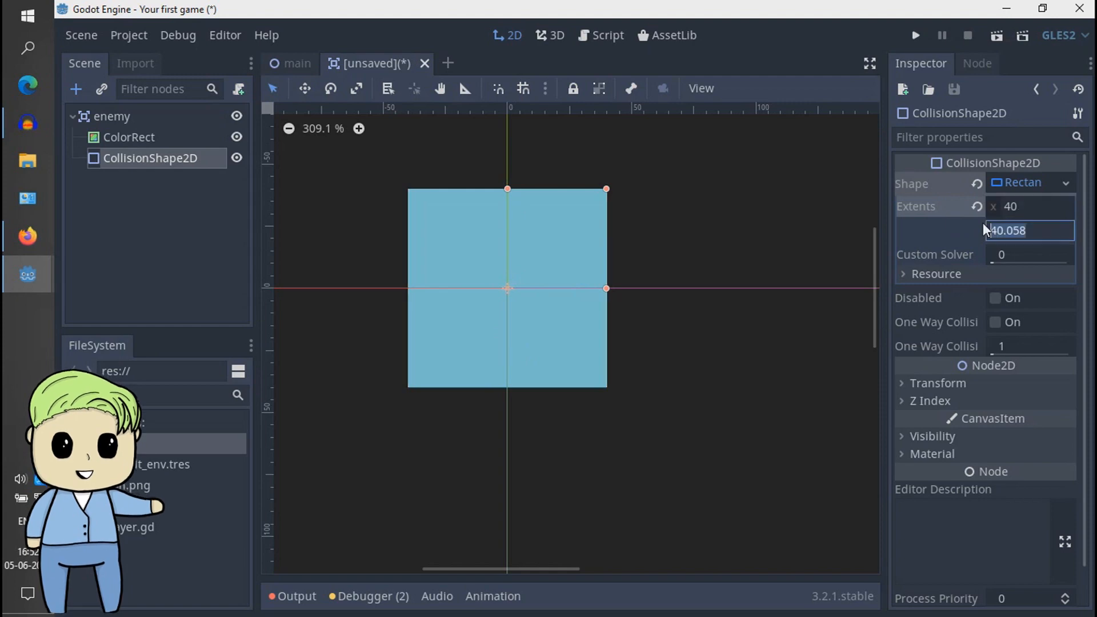
type("40")
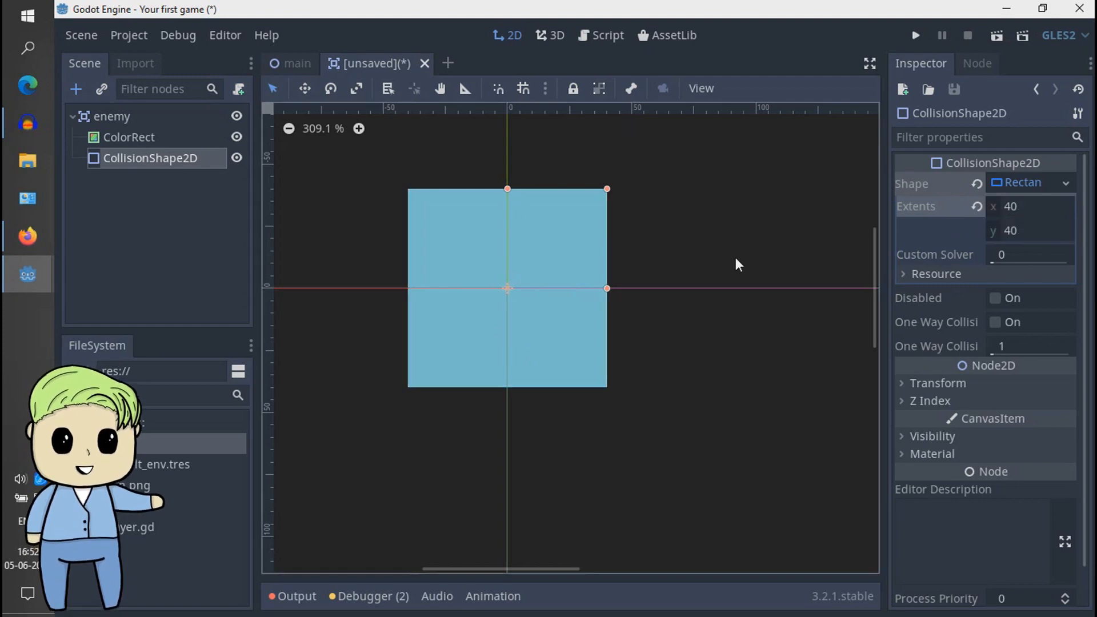
left_click(1024, 180)
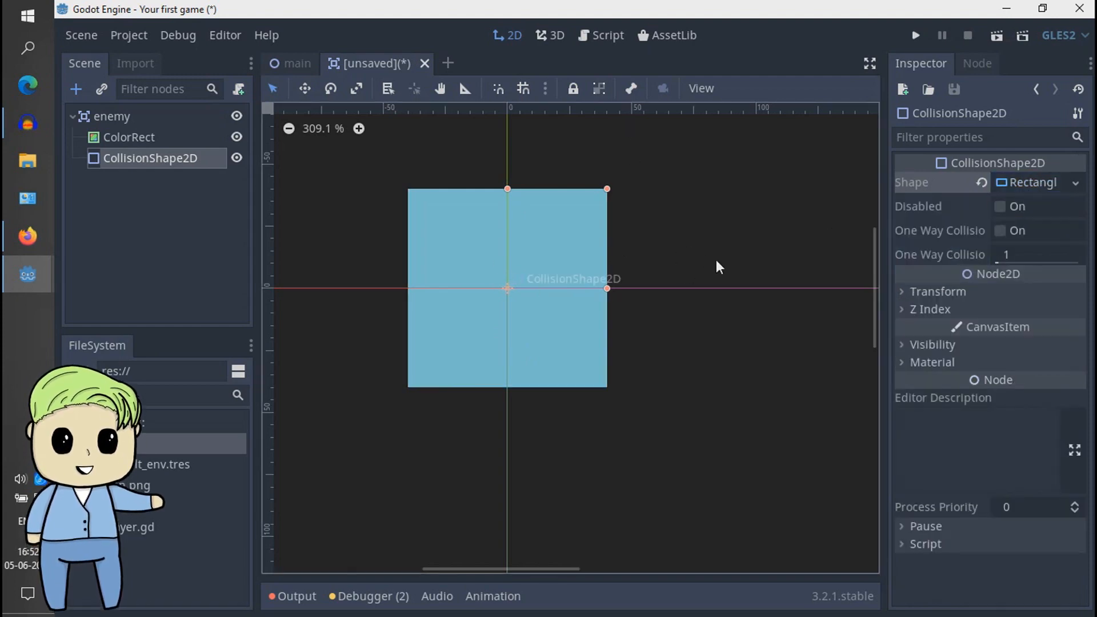
left_click(614, 275)
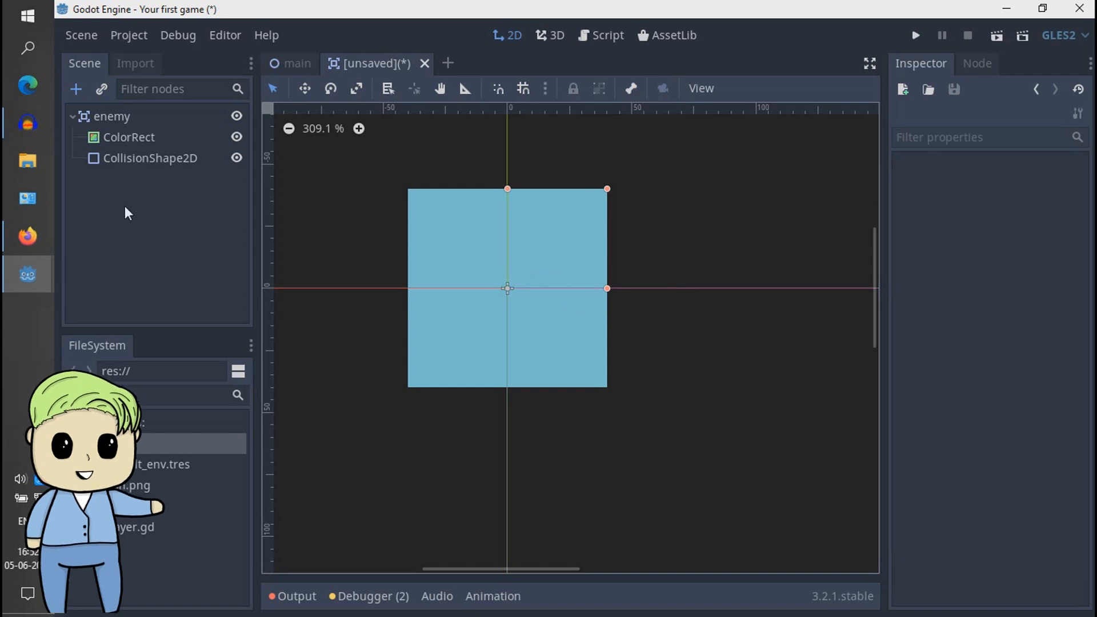
- Move the CollisionShape2D above the ColorRect in the scene tree and colour the ColorRect red (ff3333)
left_click_drag(152, 158, 155, 129)
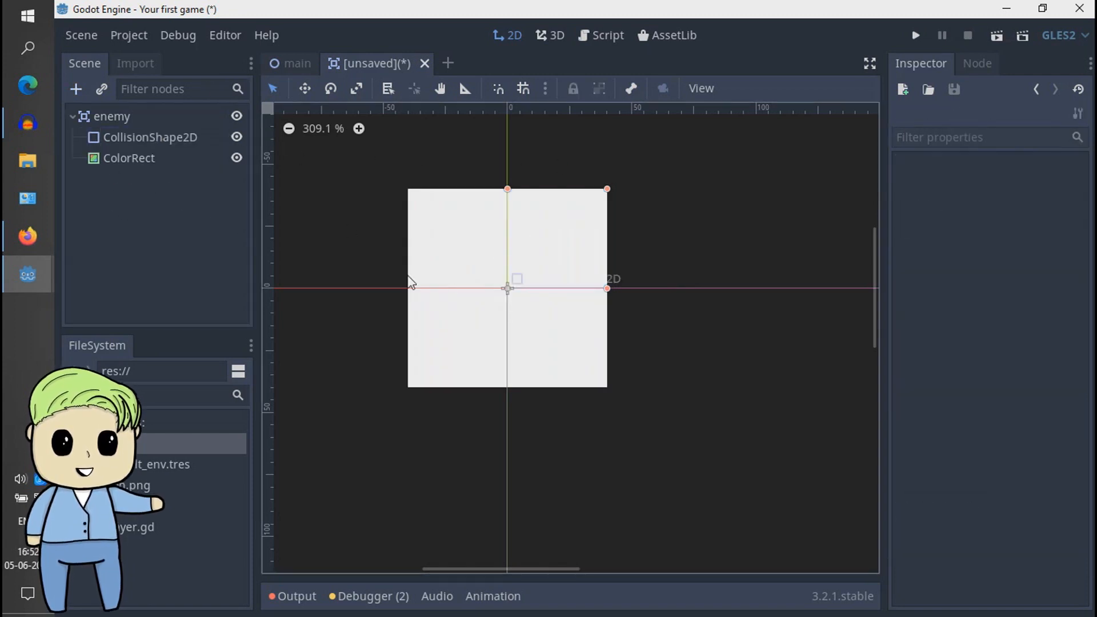
left_click(146, 159)
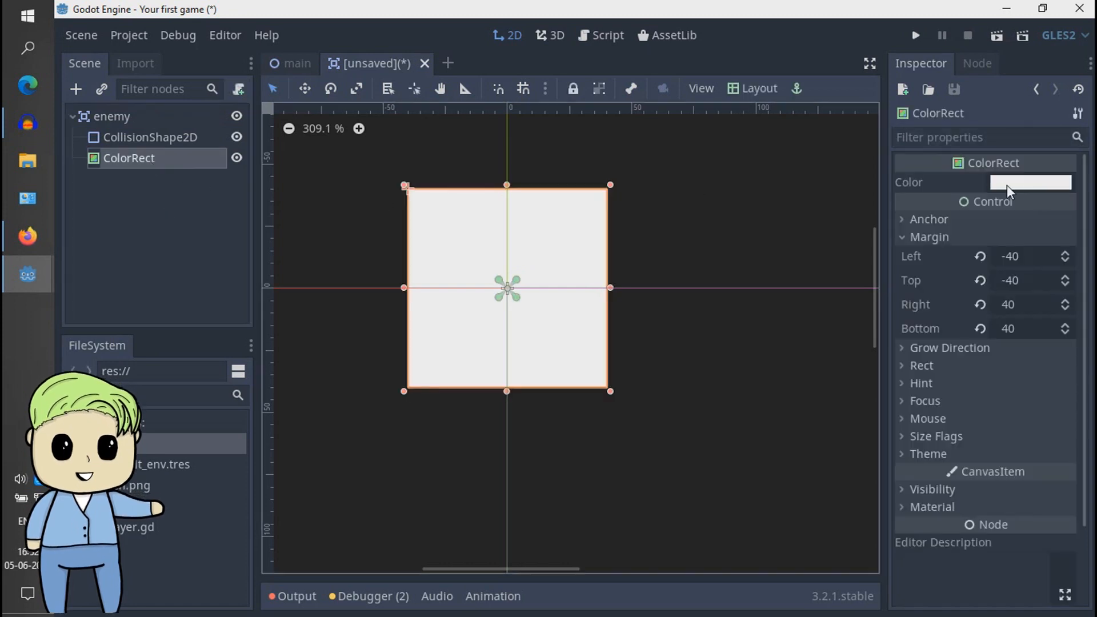
left_click(1006, 184)
left_click_drag(887, 116, 923, 20)
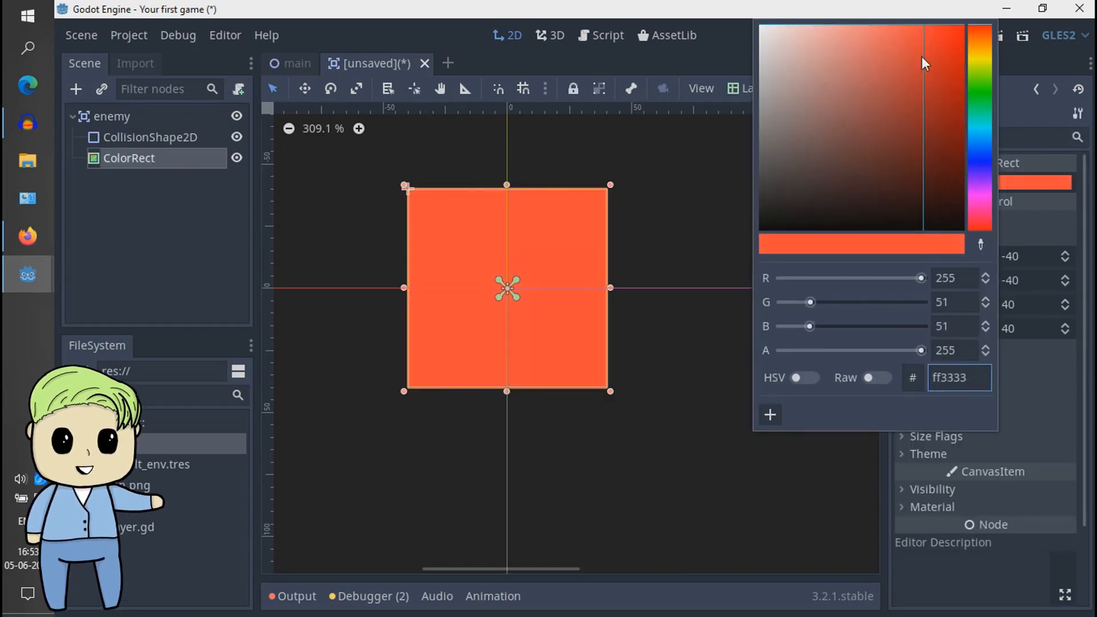
left_click(680, 336)
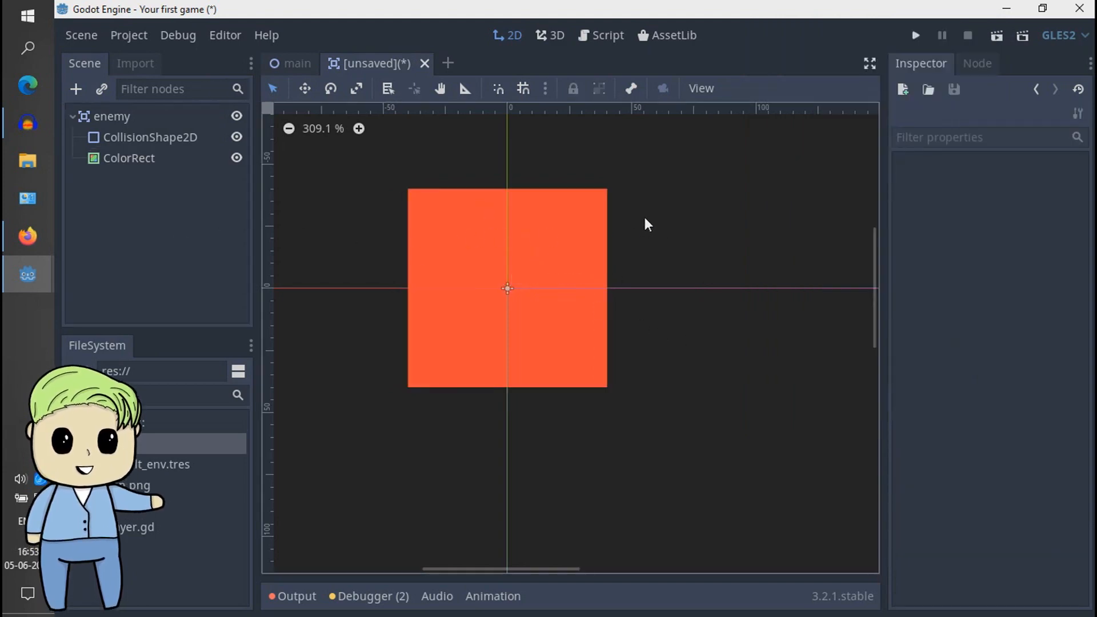
- Save the enemy scene as enemy.tscn in the project root and switch to the main scene
key("ctrl+s")
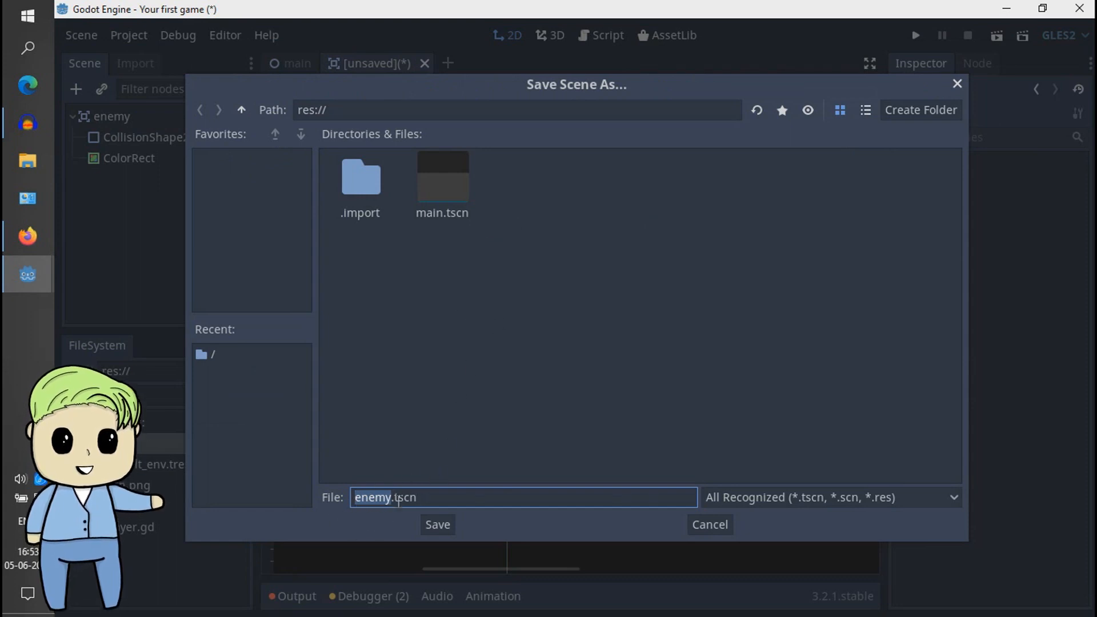
left_click(437, 525)
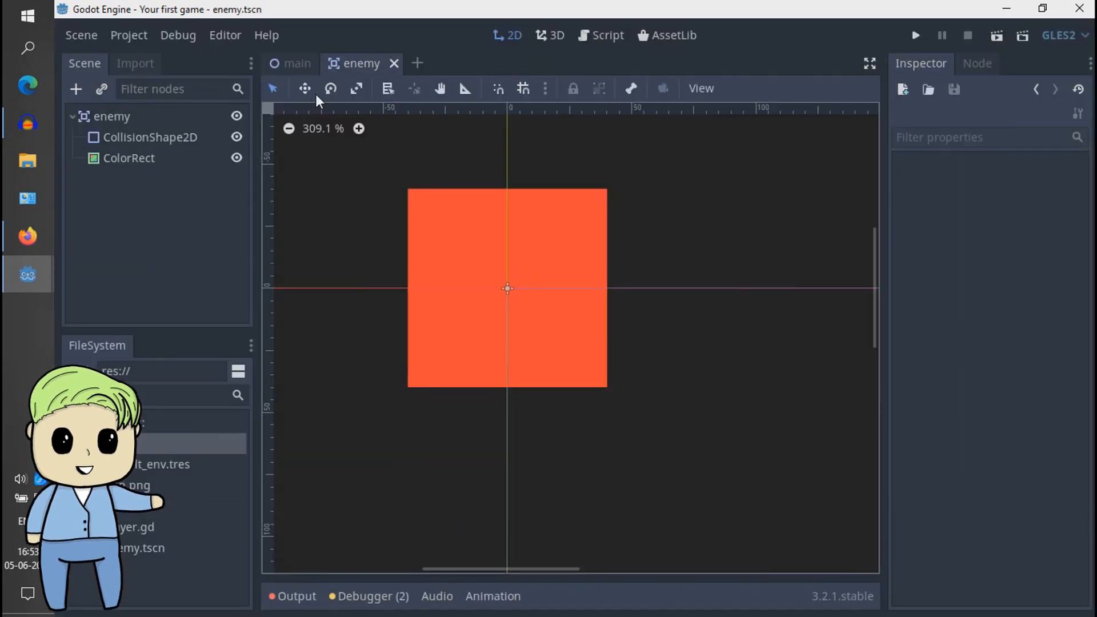
left_click(295, 64)
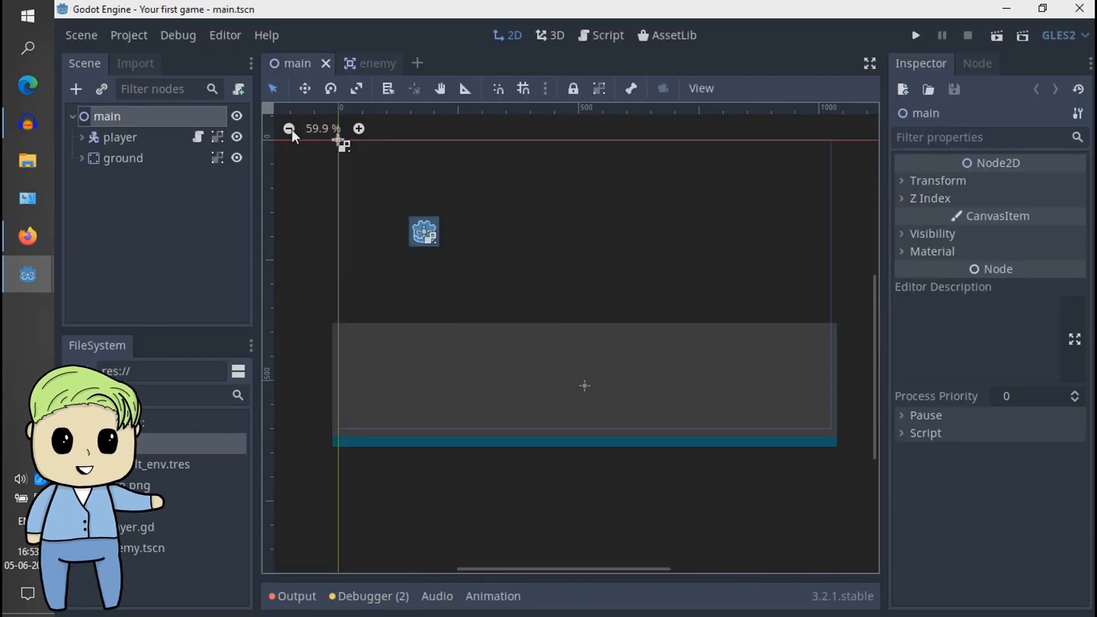
left_click(274, 227)
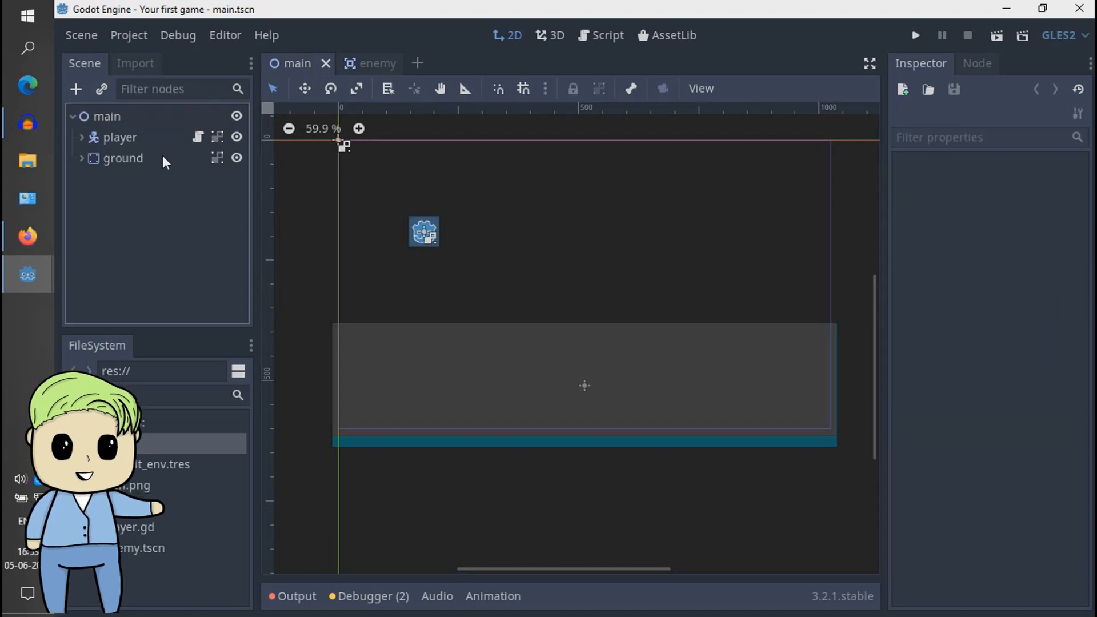
- Instance enemy.tscn as a child of the main node, and briefly view the instance's source scene before returning to main
left_click(154, 119)
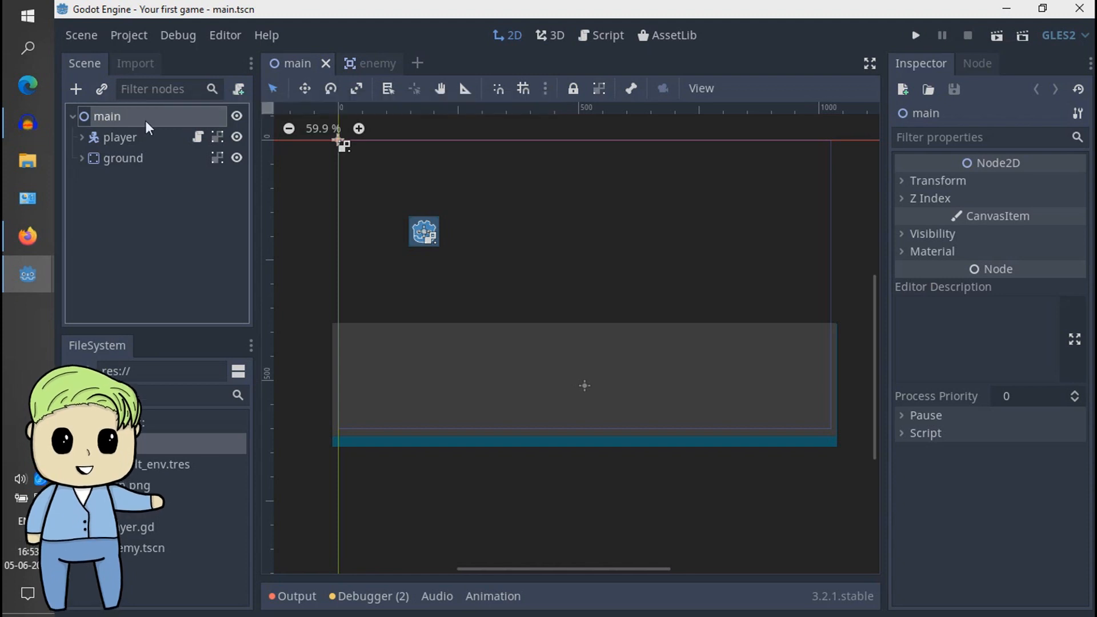
left_click(103, 91)
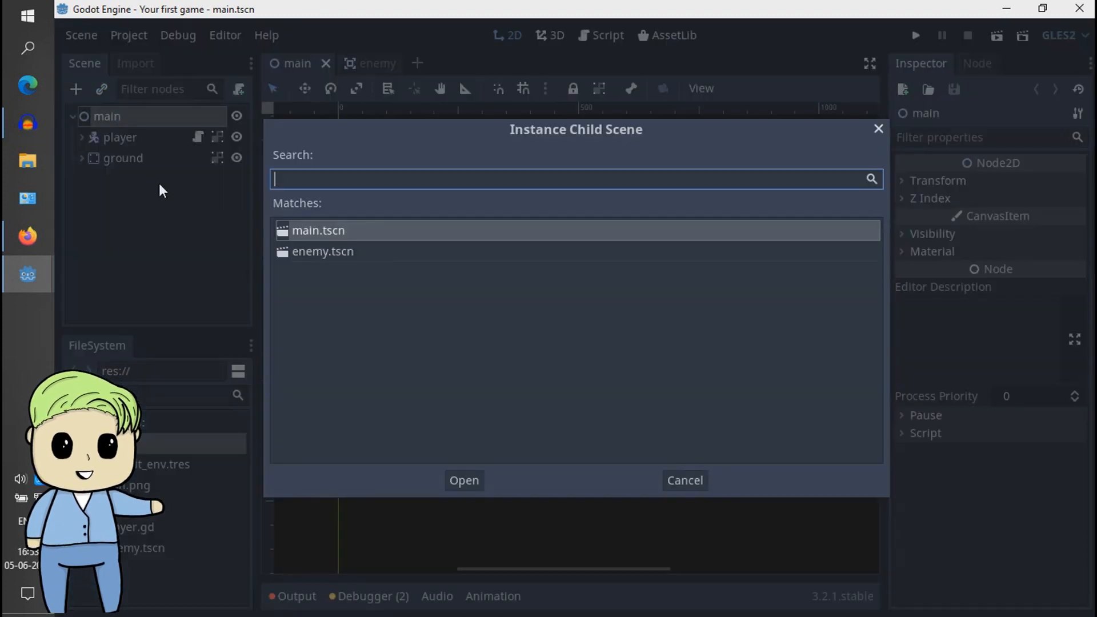
left_click(339, 252)
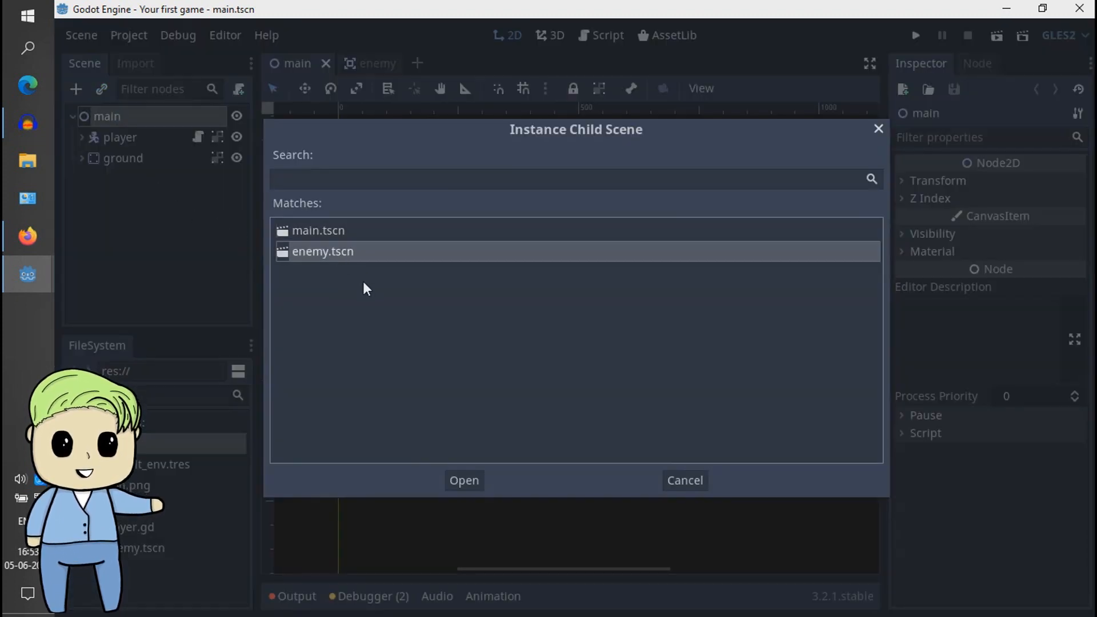
left_click(472, 480)
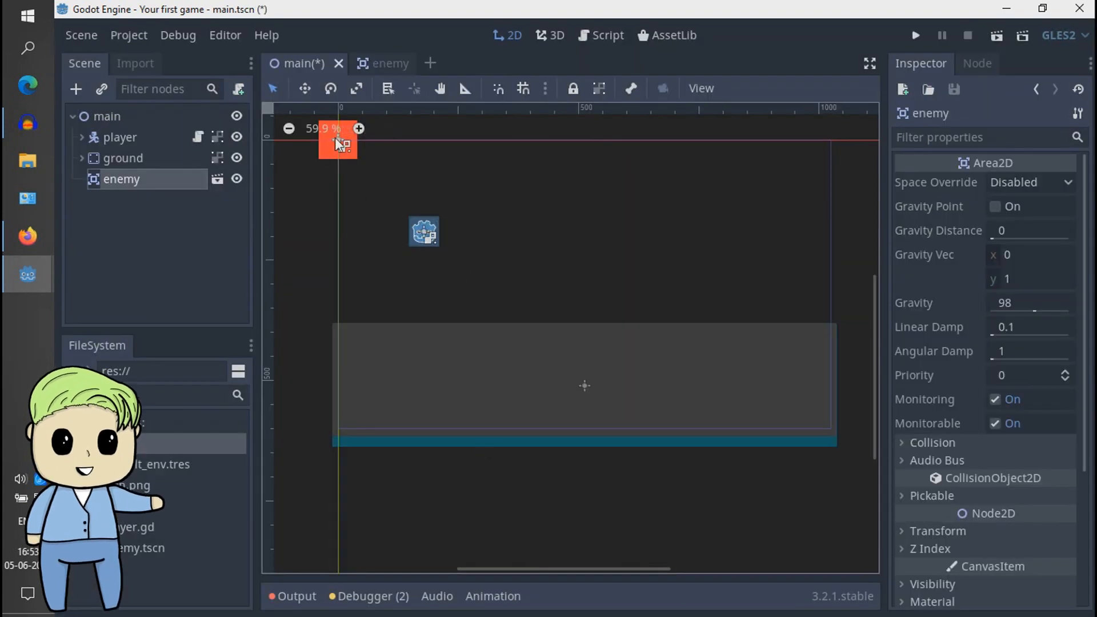
left_click(218, 180)
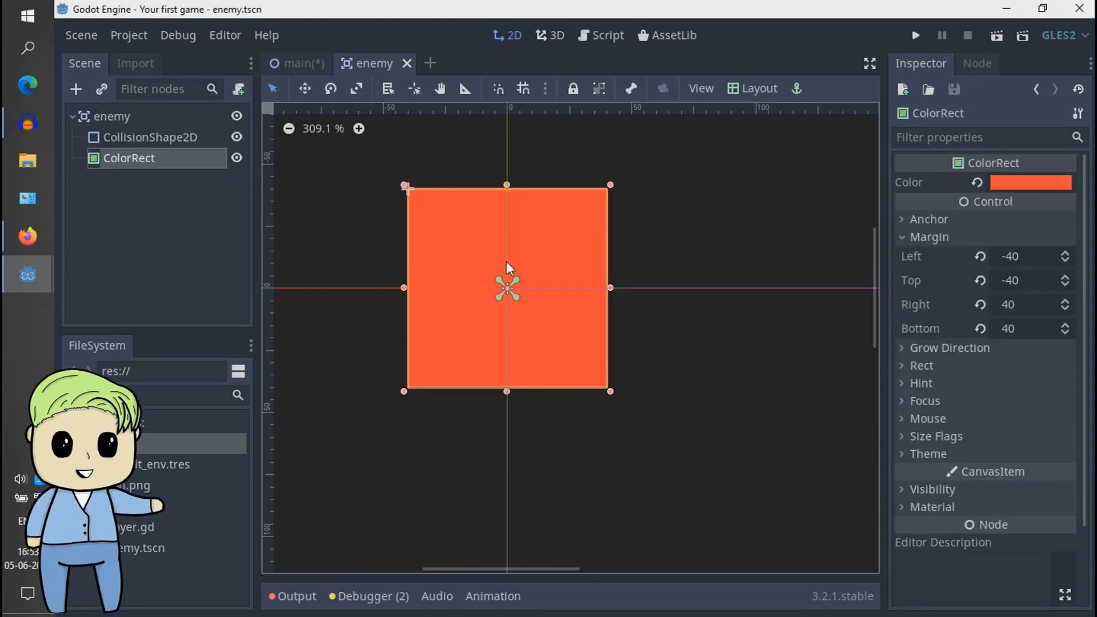
left_click(299, 63)
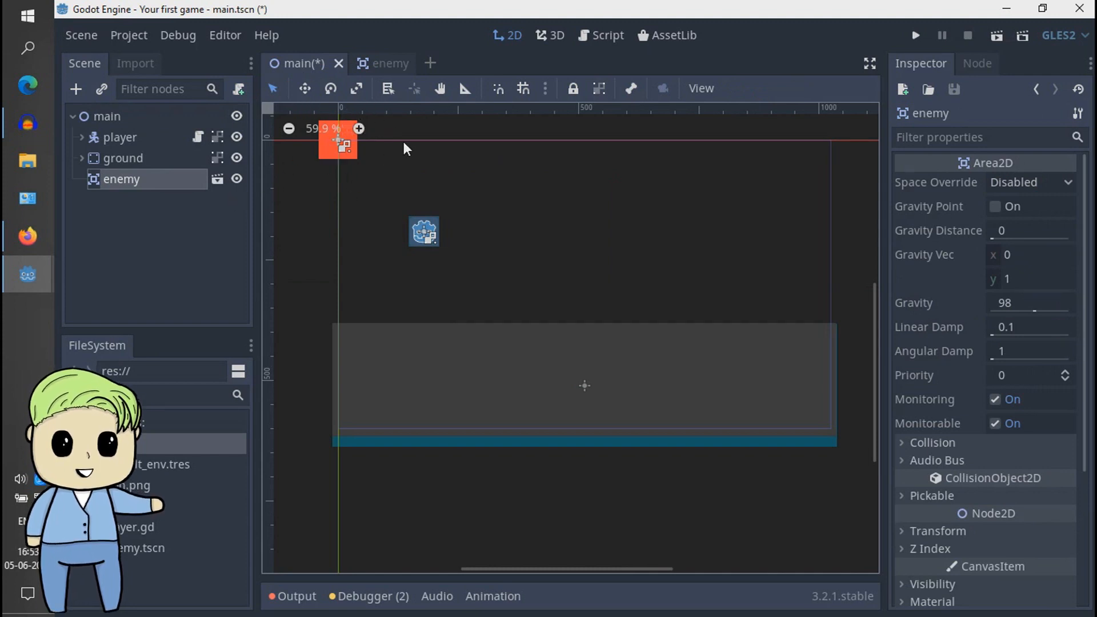
- Move the enemy instance just outside the right edge of the game's viewport frame, slightly above the ground's upper surface
key("w")
left_click_drag(392, 186, 869, 332)
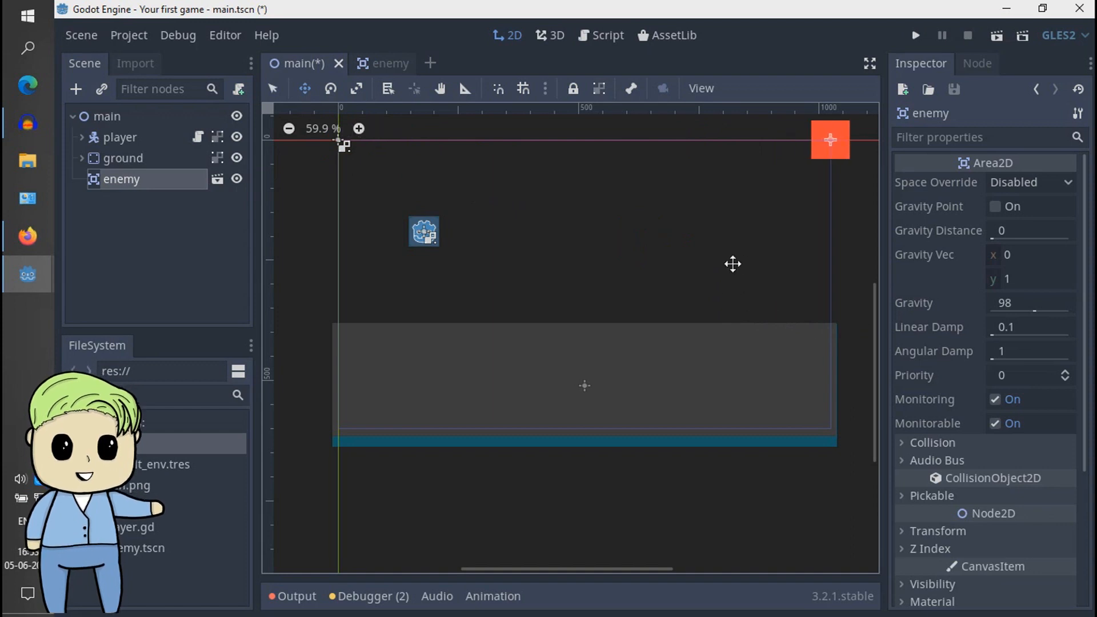
middle_click_drag(733, 264, 568, 260)
left_click_drag(661, 216, 714, 371, "shift")
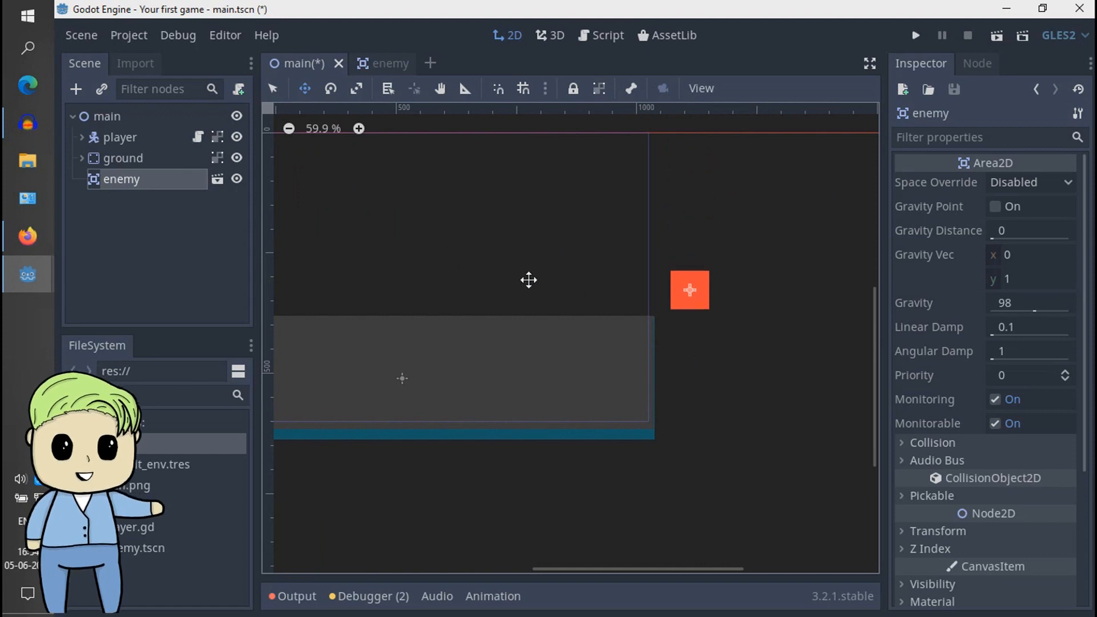
middle_click_drag(490, 271, 651, 317)
middle_click_drag(759, 325, 615, 271)
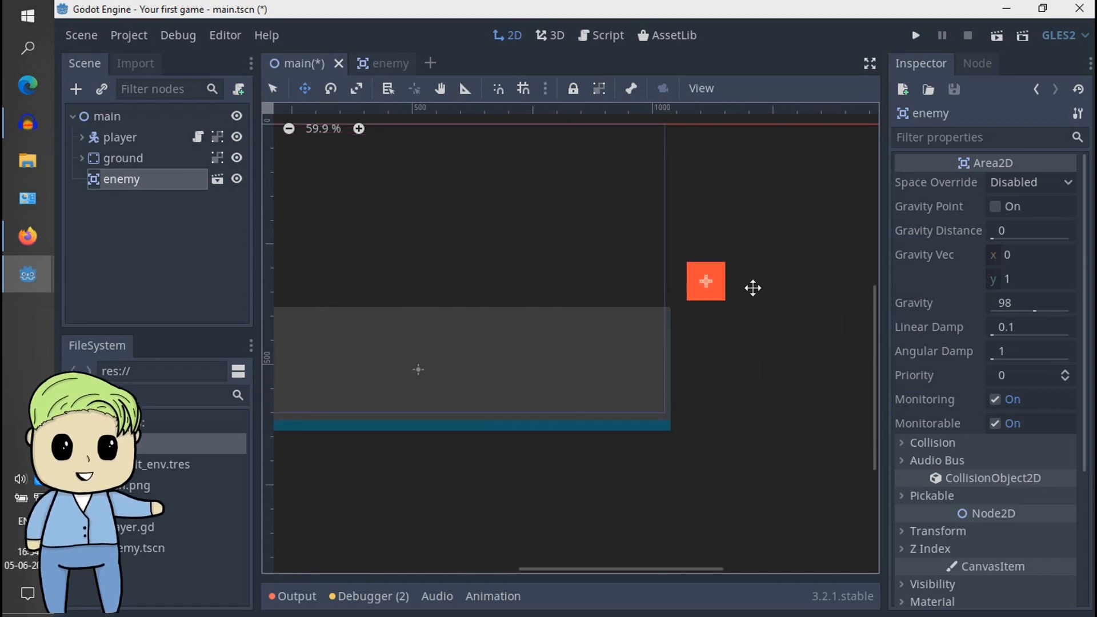
- Offset the enemy scene's root node to about (41, 41) from the origin, save the scene and return to main
left_click(378, 65)
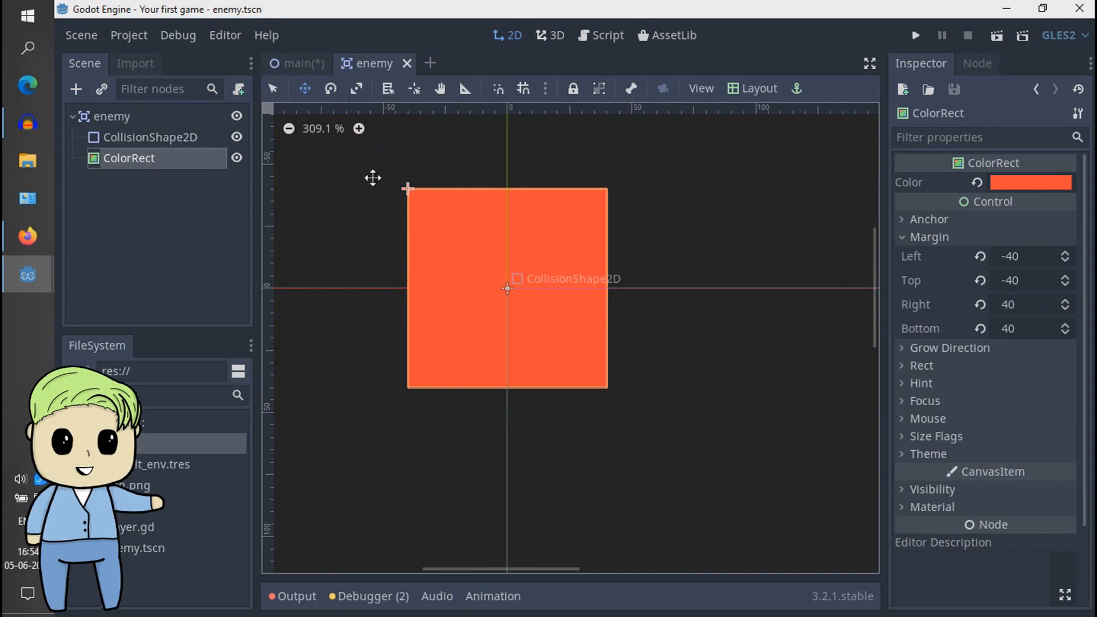
left_click(153, 118)
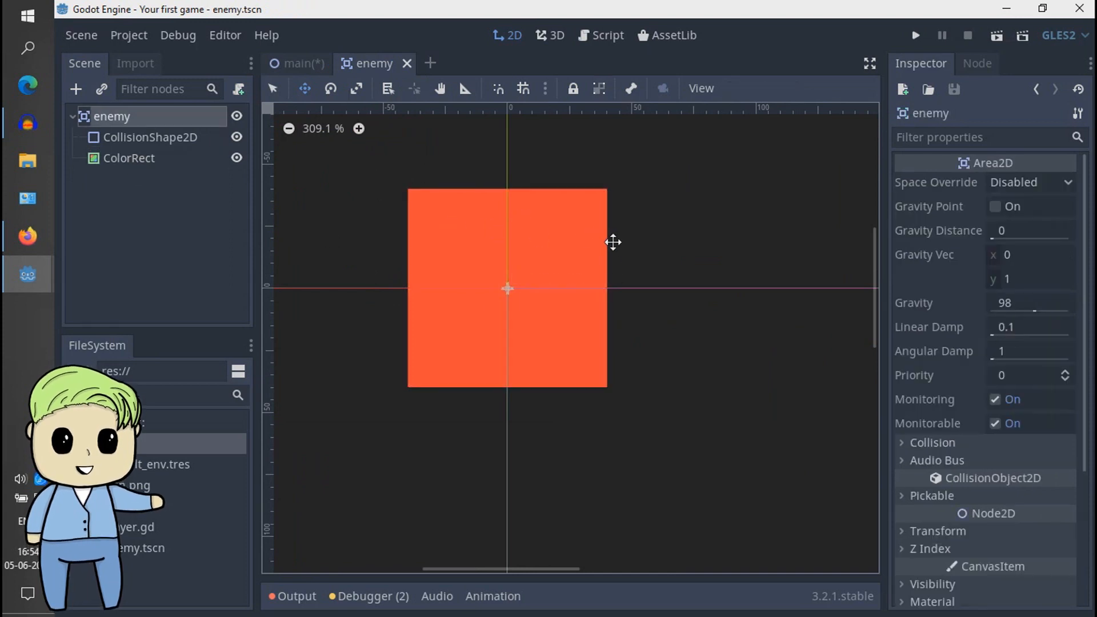
left_click_drag(634, 264, 753, 356)
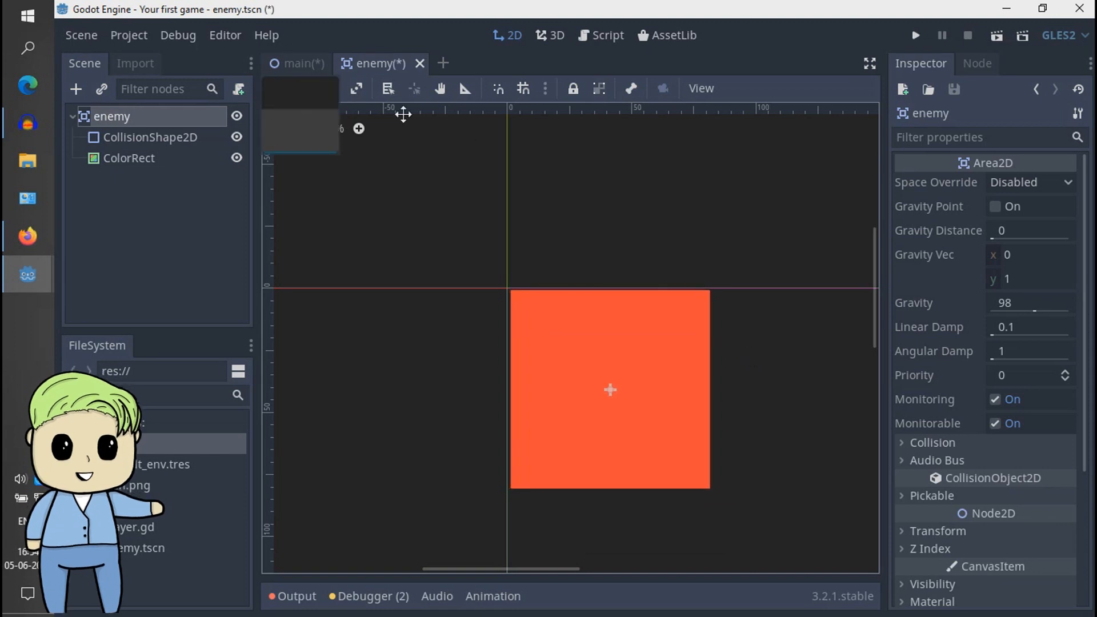
key("ctrl+s")
left_click(297, 62)
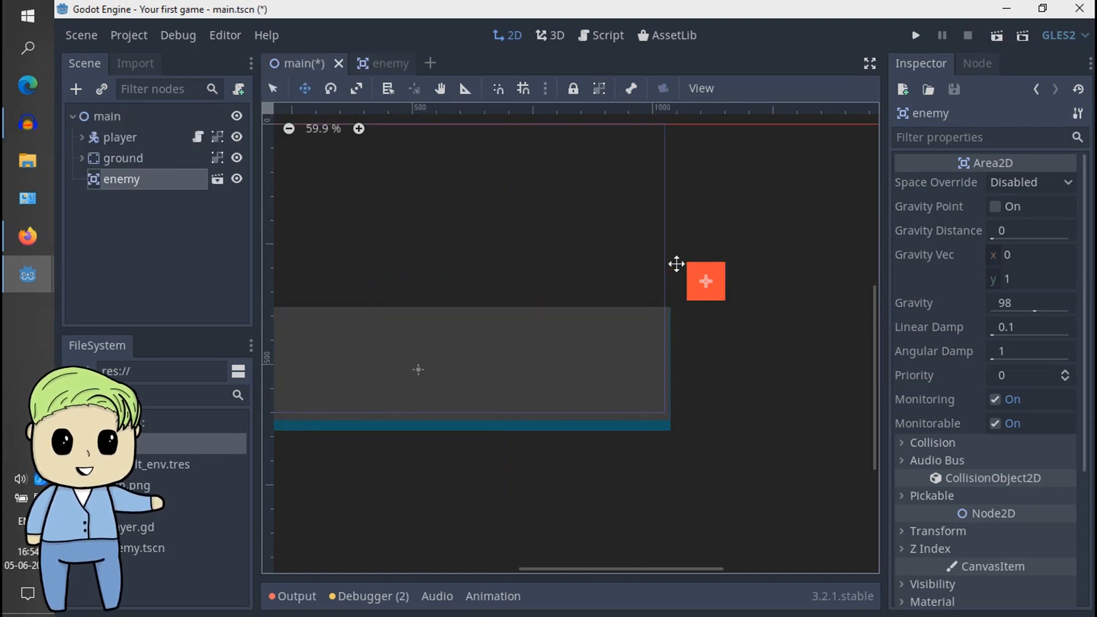
- Reset the enemy instance's position to its default in the main scene
left_click(186, 225)
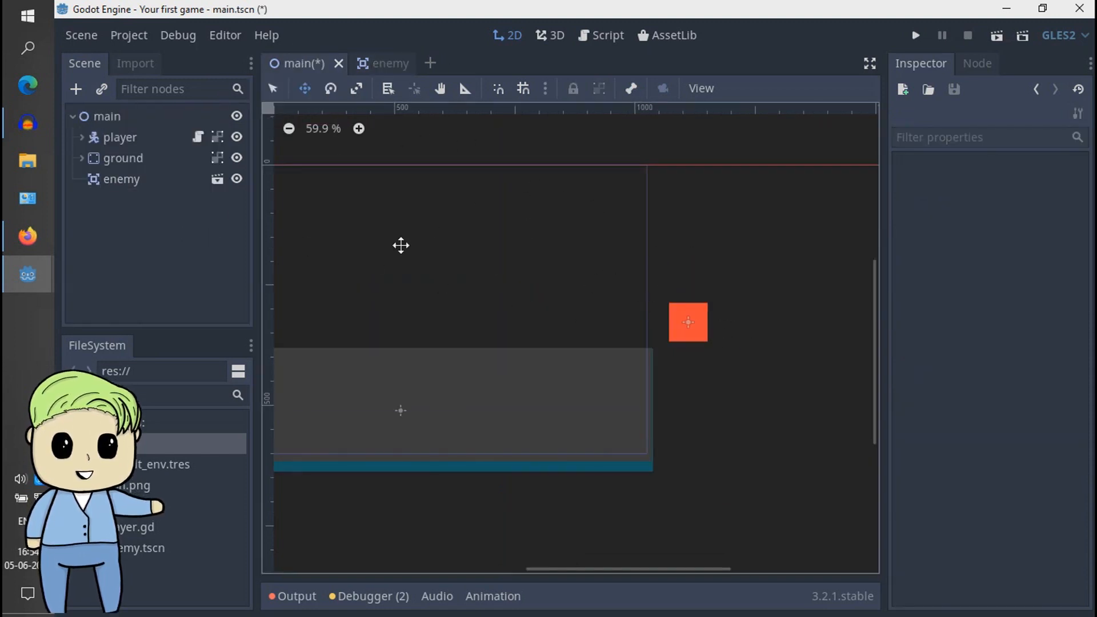
left_click(189, 179)
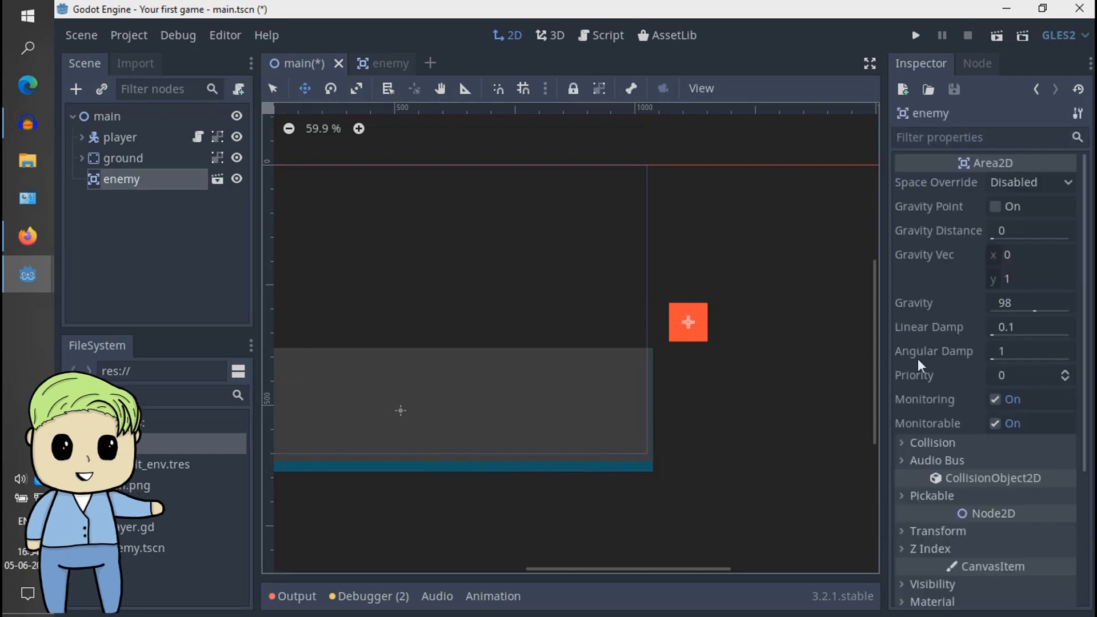
left_click(942, 497)
left_click(952, 497)
scroll(953, 486, "down", 4)
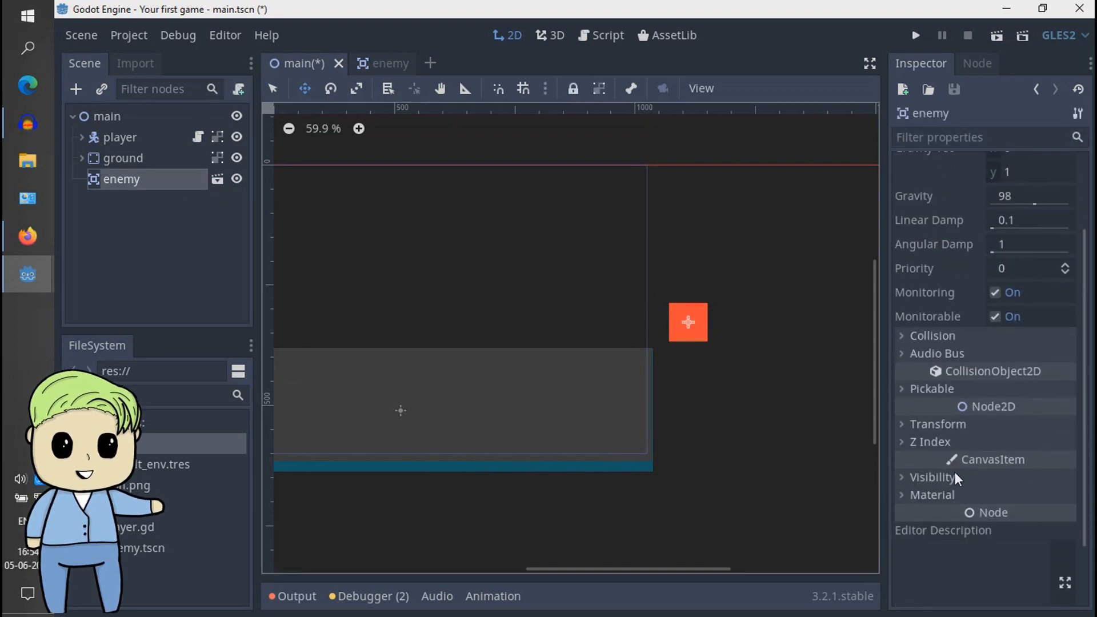
left_click(958, 429)
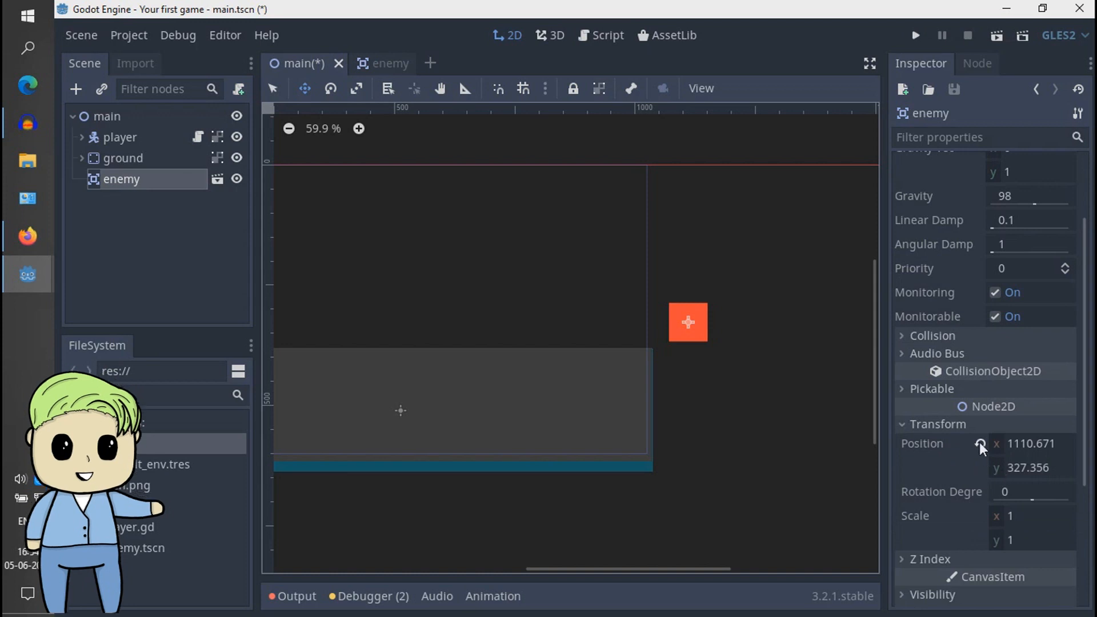
left_click(979, 443)
middle_click_drag(597, 305, 808, 385)
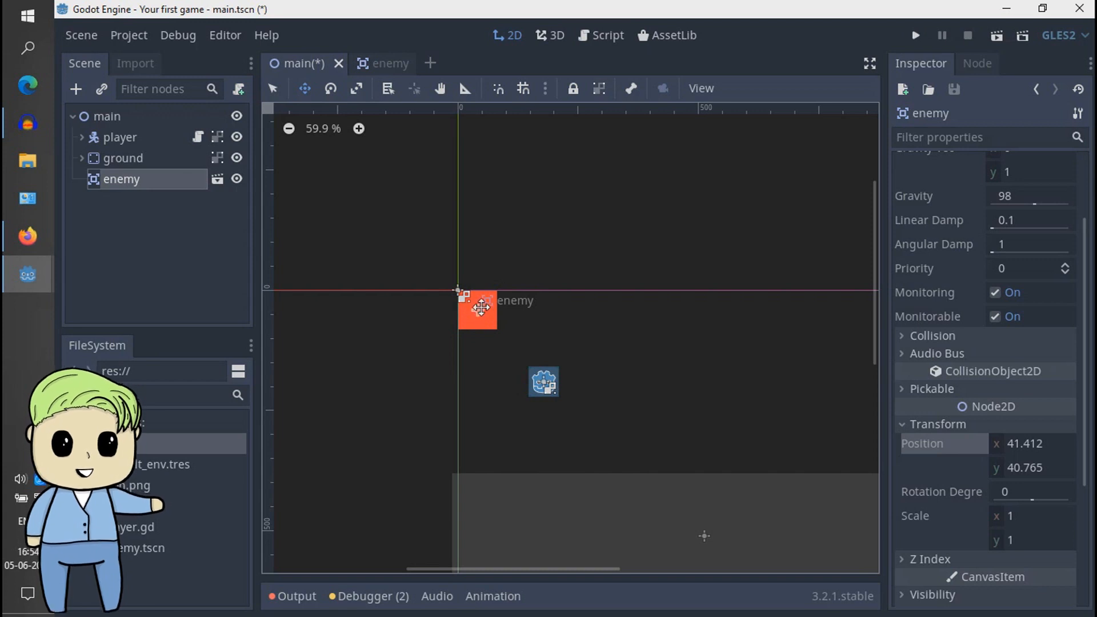
- Reset the root node's position to (0, 0) in the enemy scene, save it and return to the main scene
left_click(383, 64)
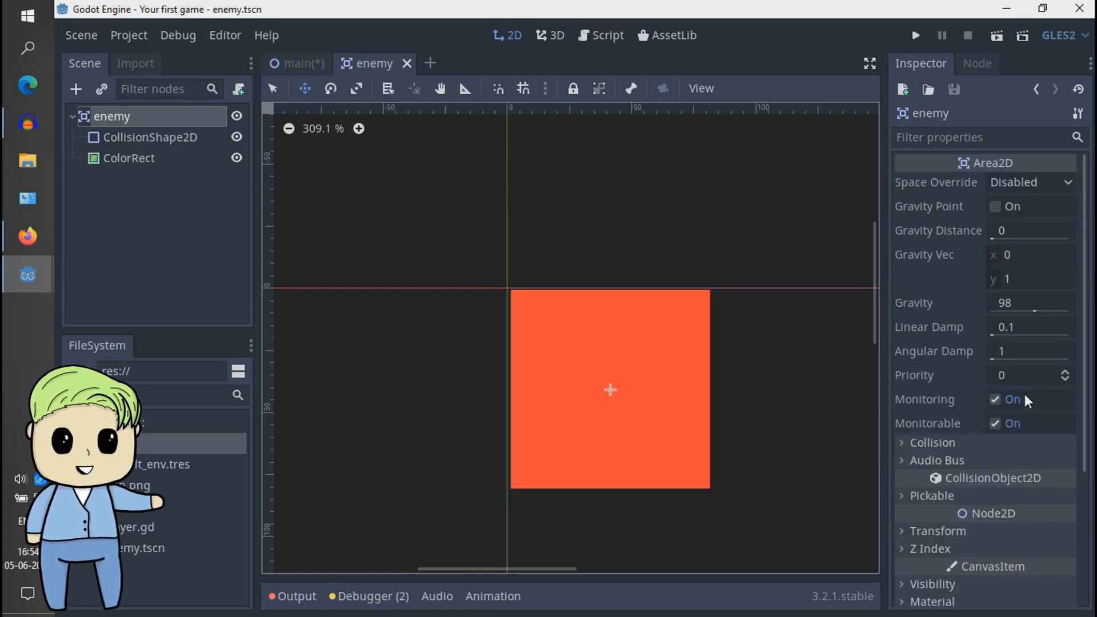
scroll(948, 459, "down", 3)
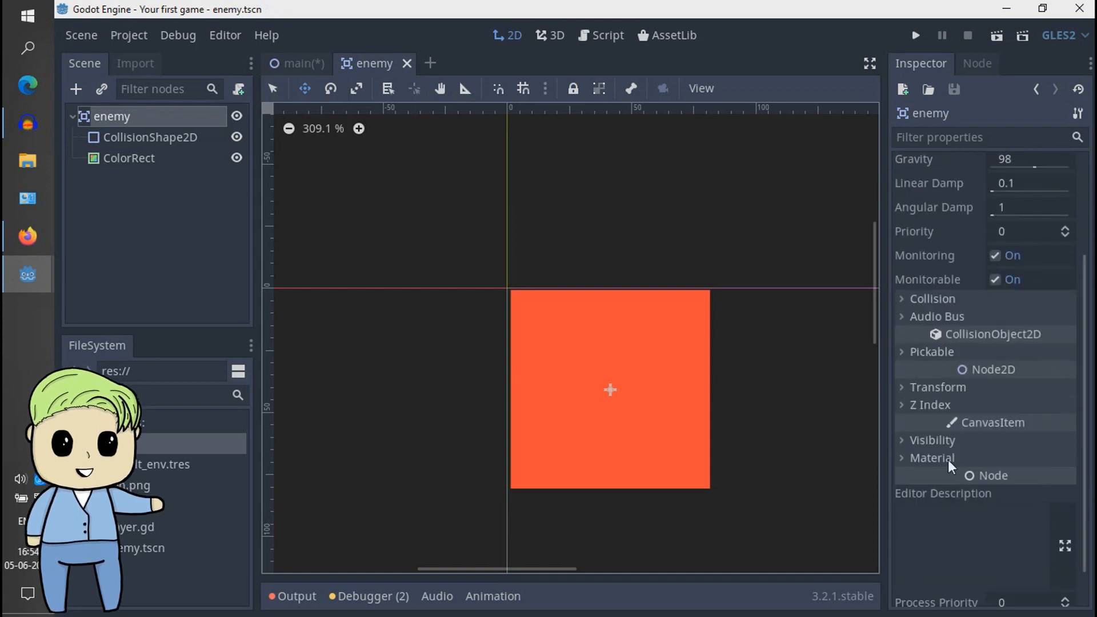
left_click(942, 389)
left_click(979, 407)
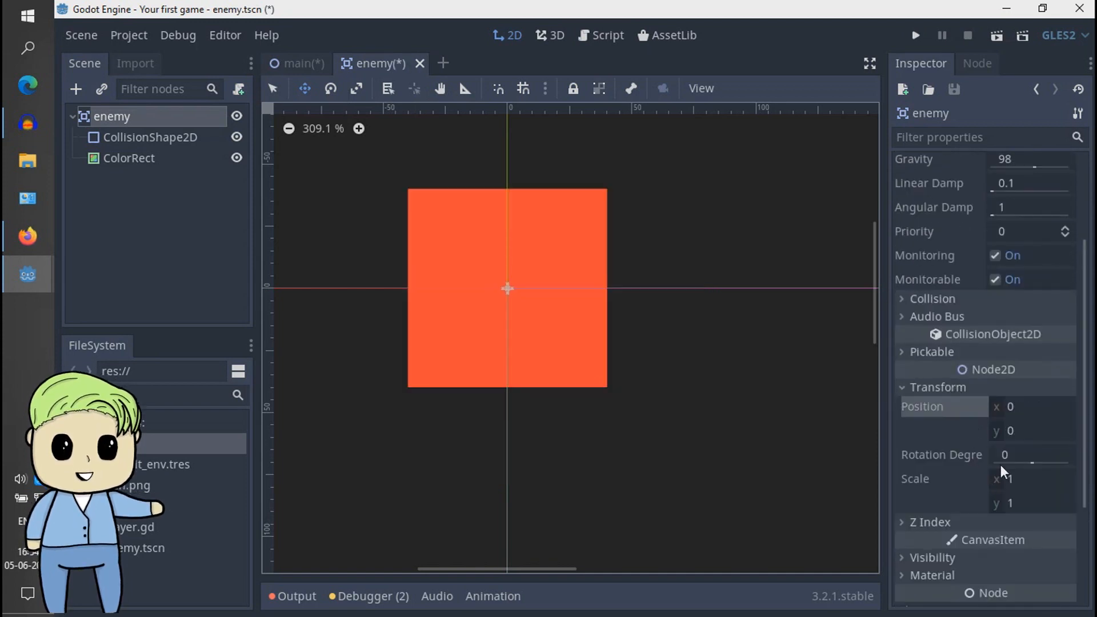
left_click(931, 387)
key("ctrl+s")
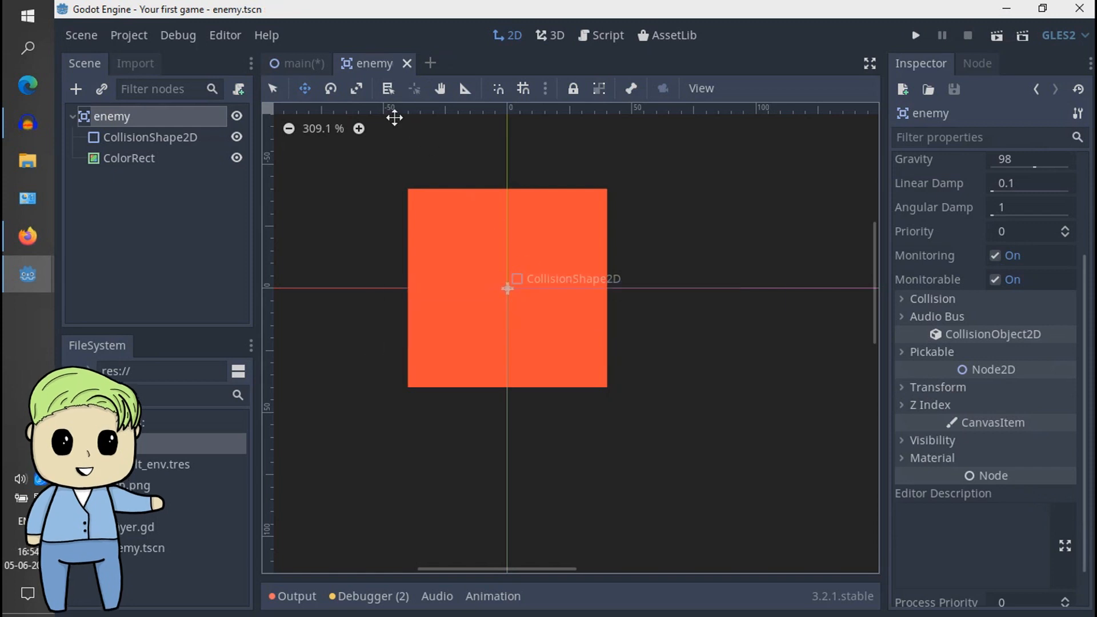
left_click(290, 62)
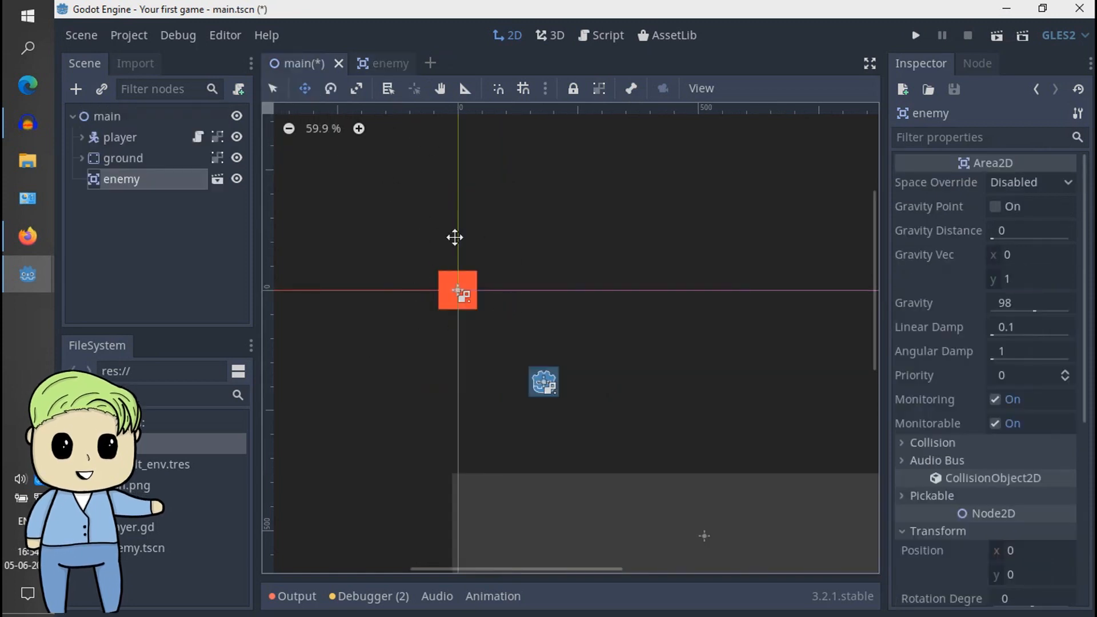
middle_click_drag(668, 317, 581, 271)
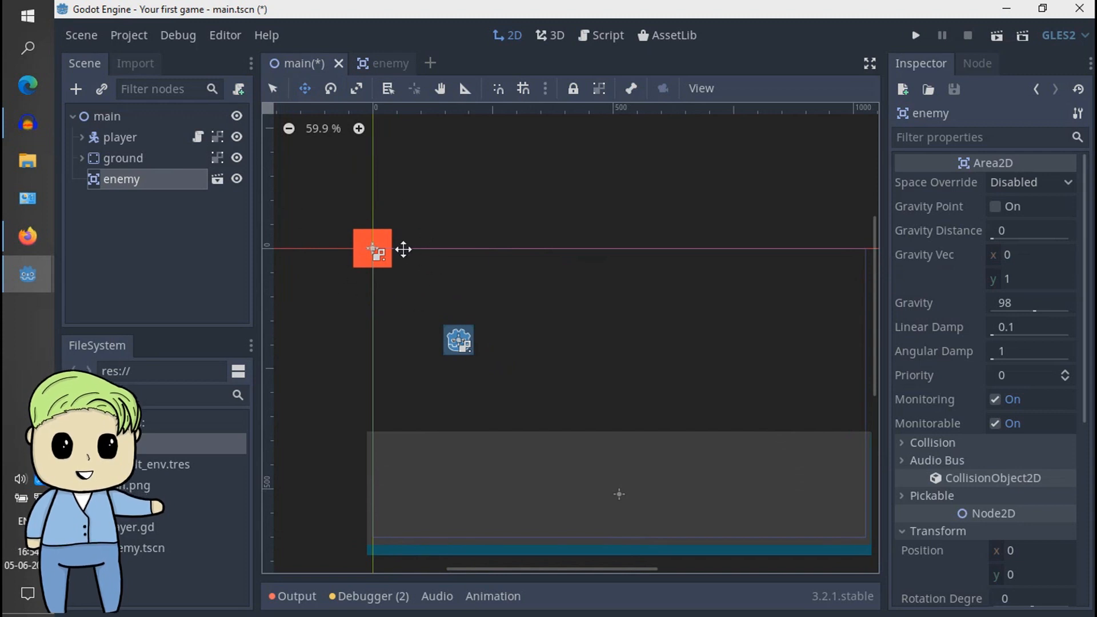
left_click(160, 217)
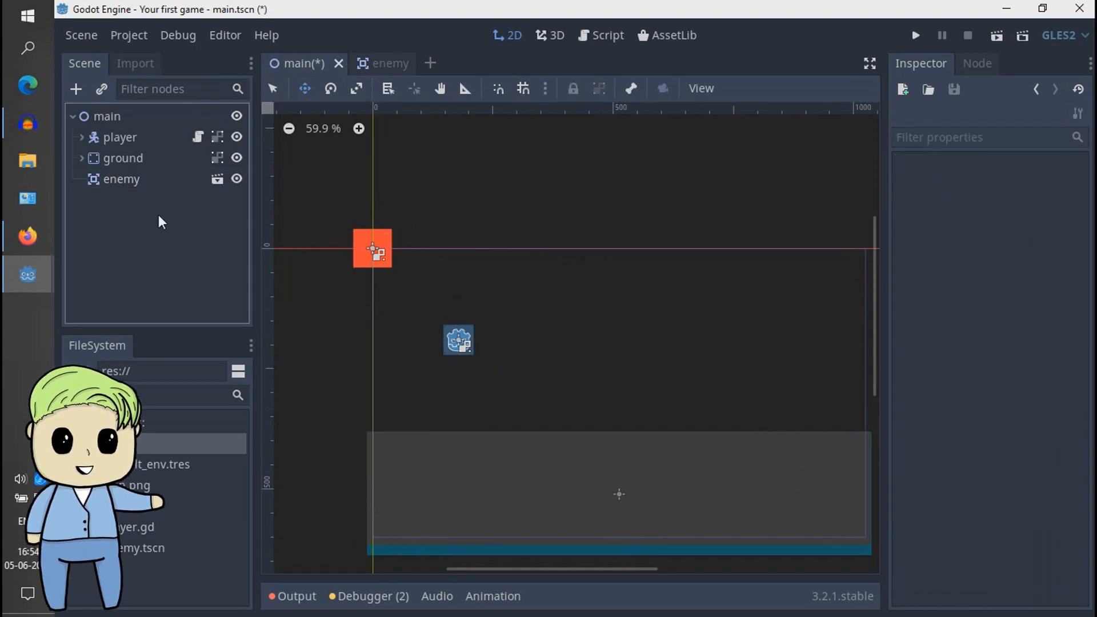
- Set the enemy instance's scale in the main scene to 0.8 in x and 0.5 in y
left_click(394, 64)
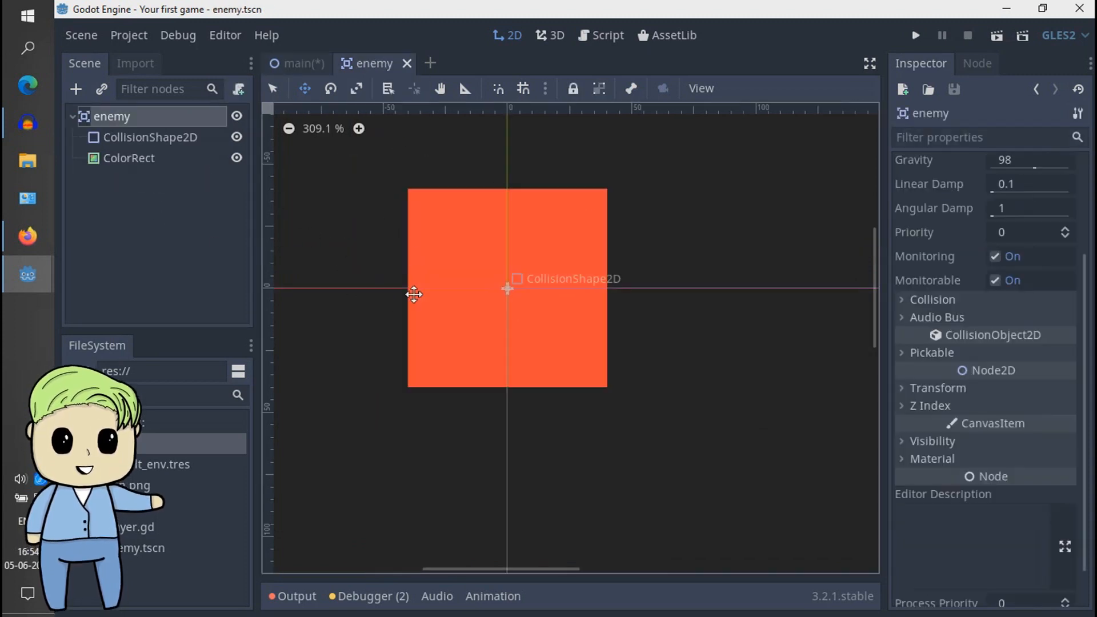
left_click(301, 64)
left_click(174, 231)
left_click(146, 176)
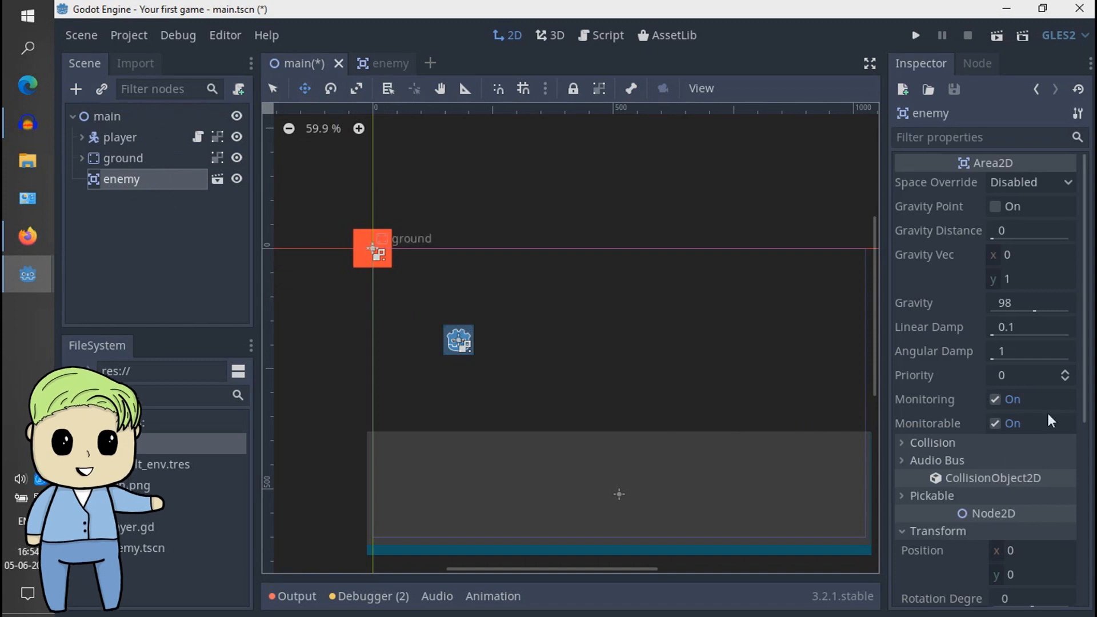
scroll(1074, 491, "down", 5)
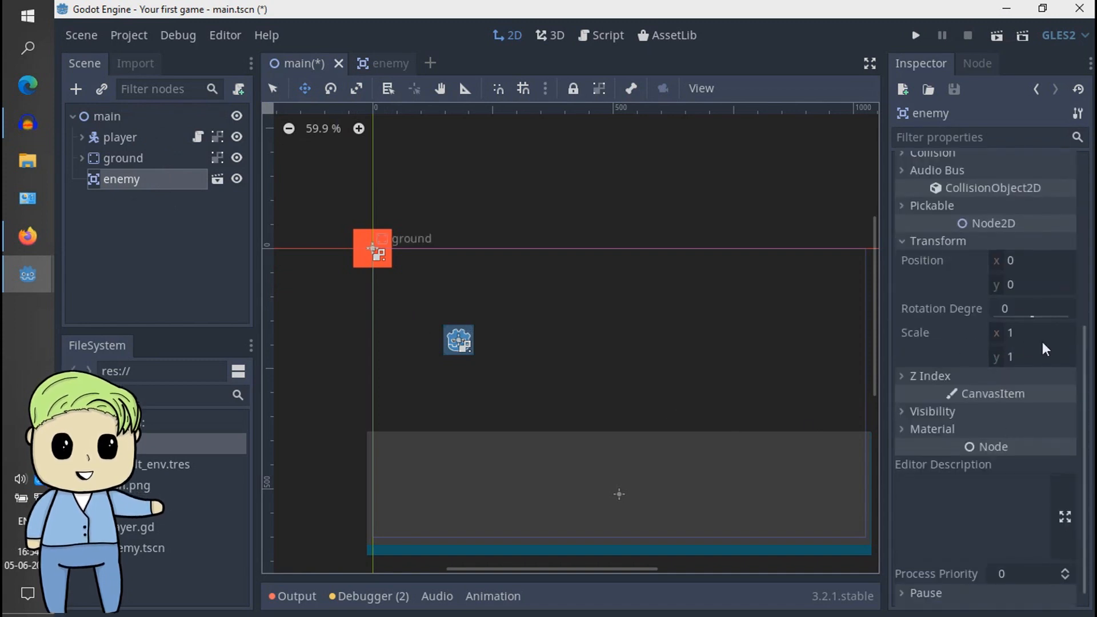
left_click(1040, 335)
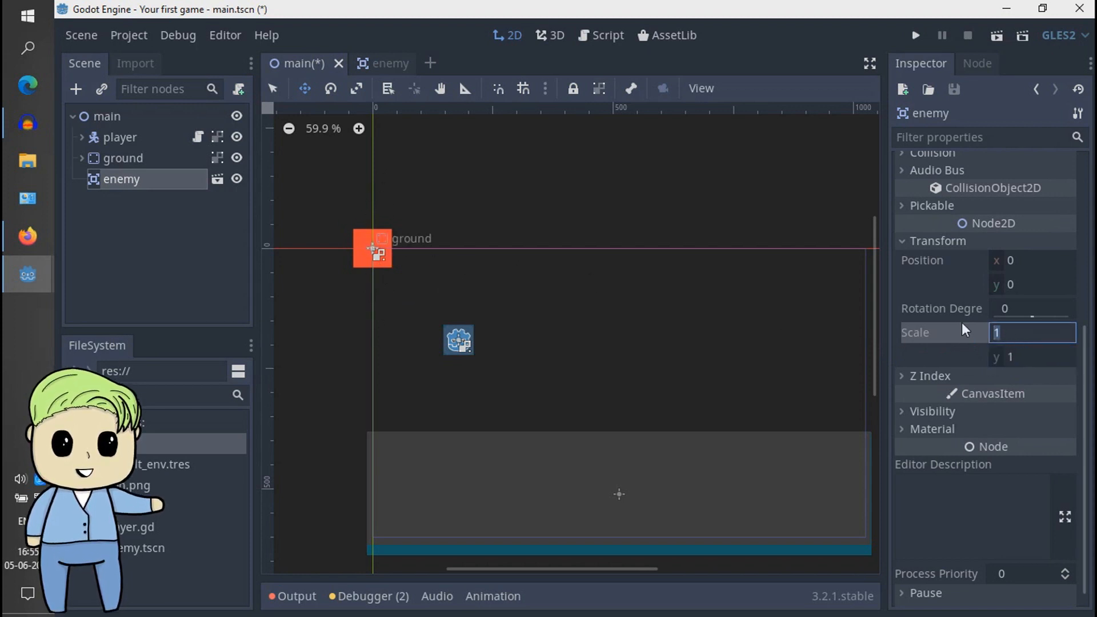
type("0")
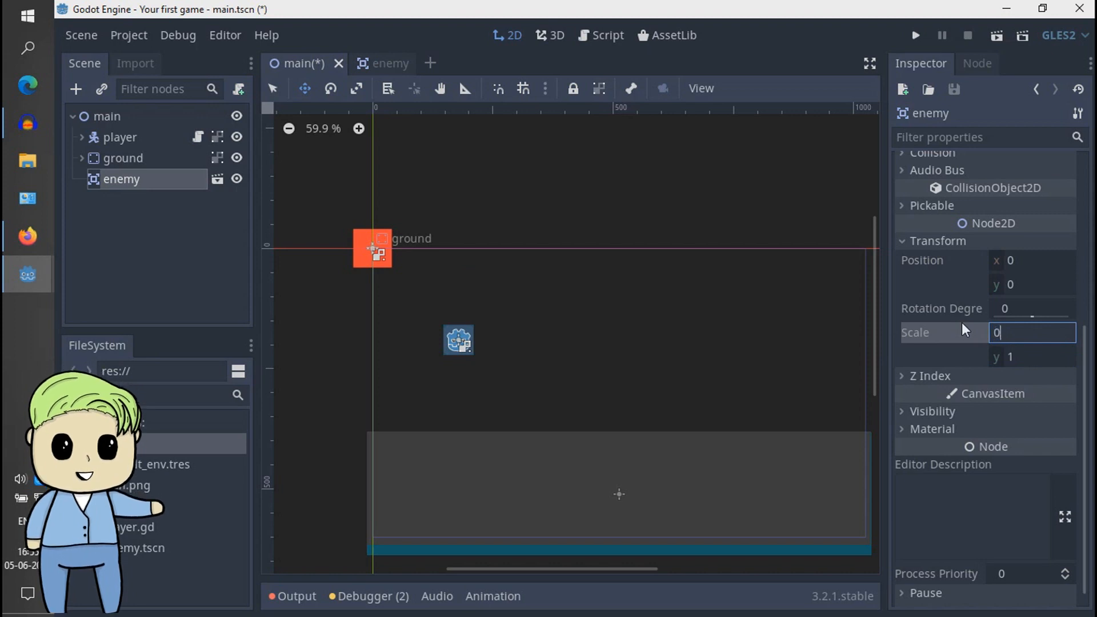
type(".8")
key("Tab")
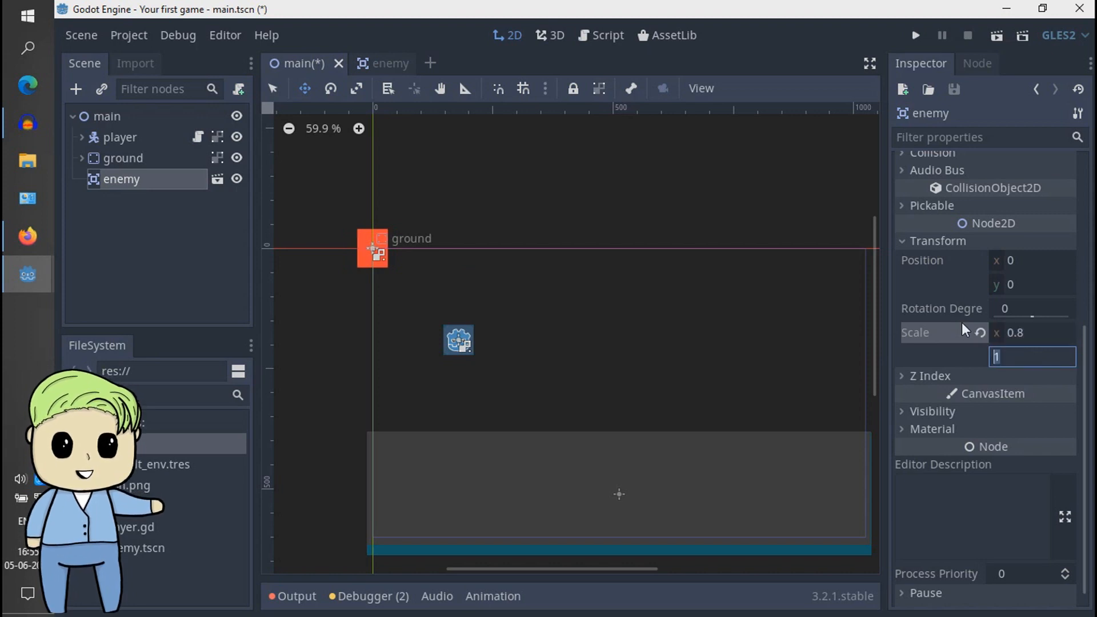
type("0.5")
key("Return")
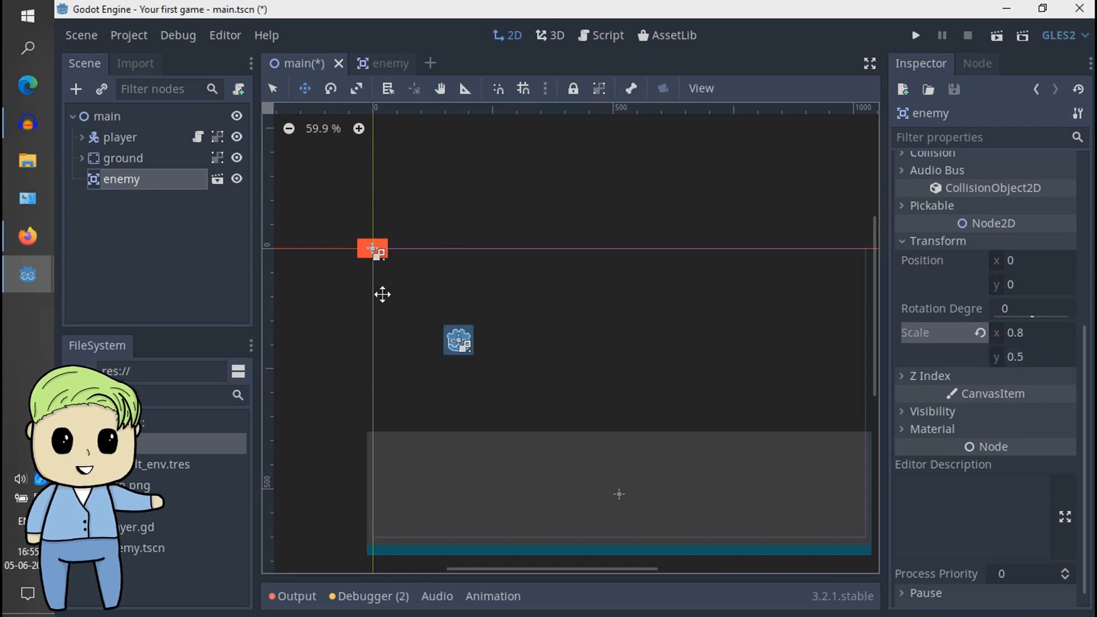
- Move the scaled enemy instance to about (1097, 341), beyond the right edge of the game's viewport frame and just above ground level
left_click(383, 62)
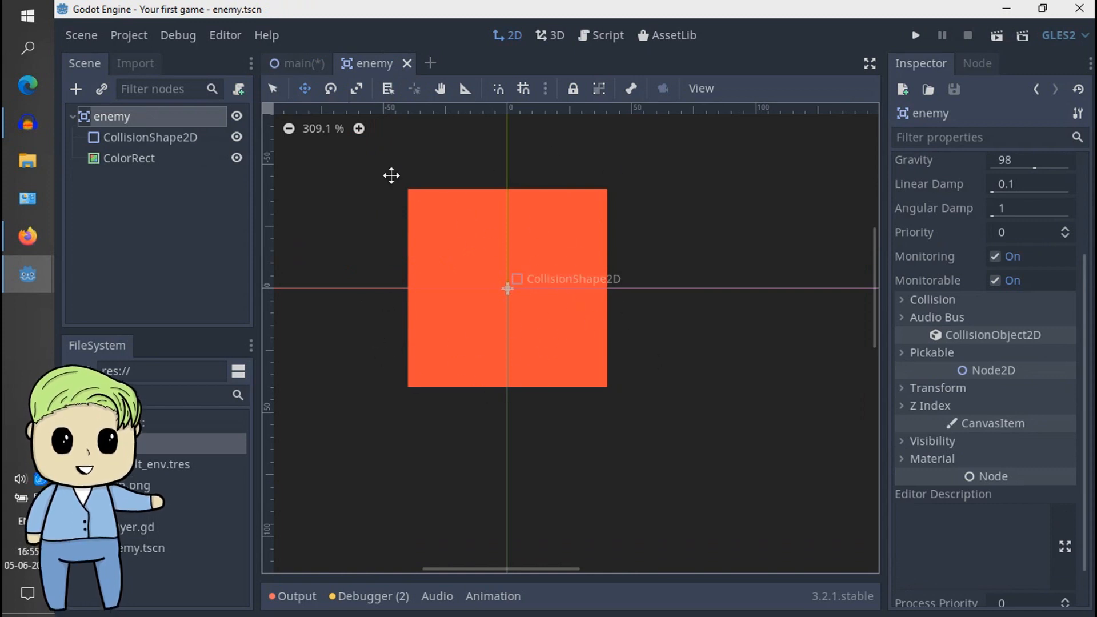
left_click(303, 64)
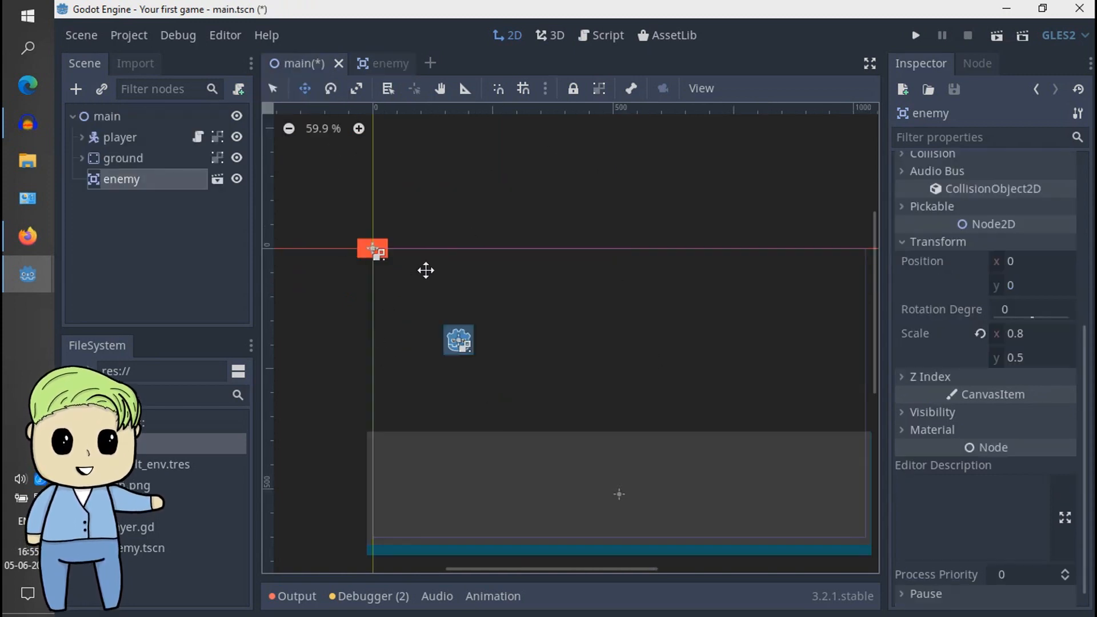
left_click(183, 228)
left_click(176, 182)
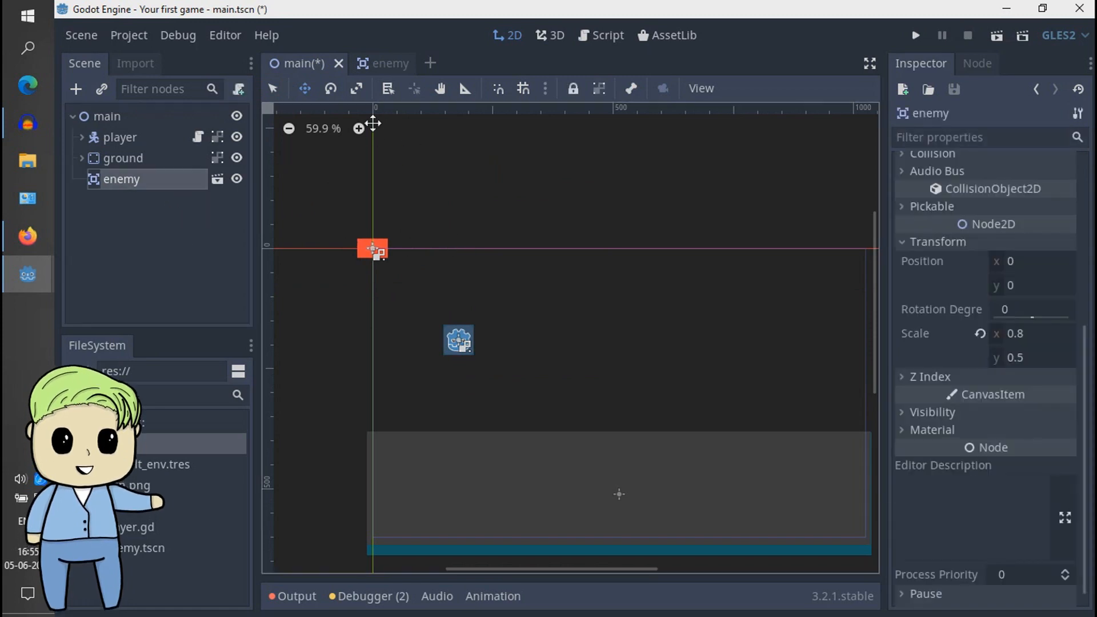
middle_click_drag(525, 208, 412, 151)
left_click_drag(485, 205, 751, 259)
middle_click_drag(703, 204, 400, 174)
left_click_drag(491, 230, 714, 322)
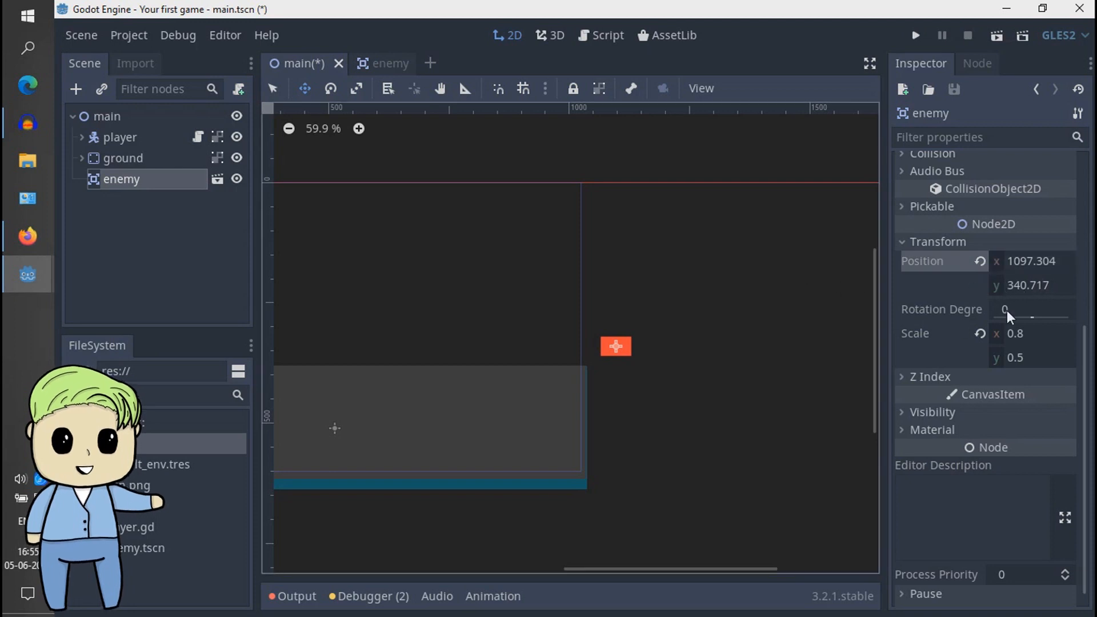
- Set the enemy instance's position to x 1100 and y 340
left_click(1047, 264)
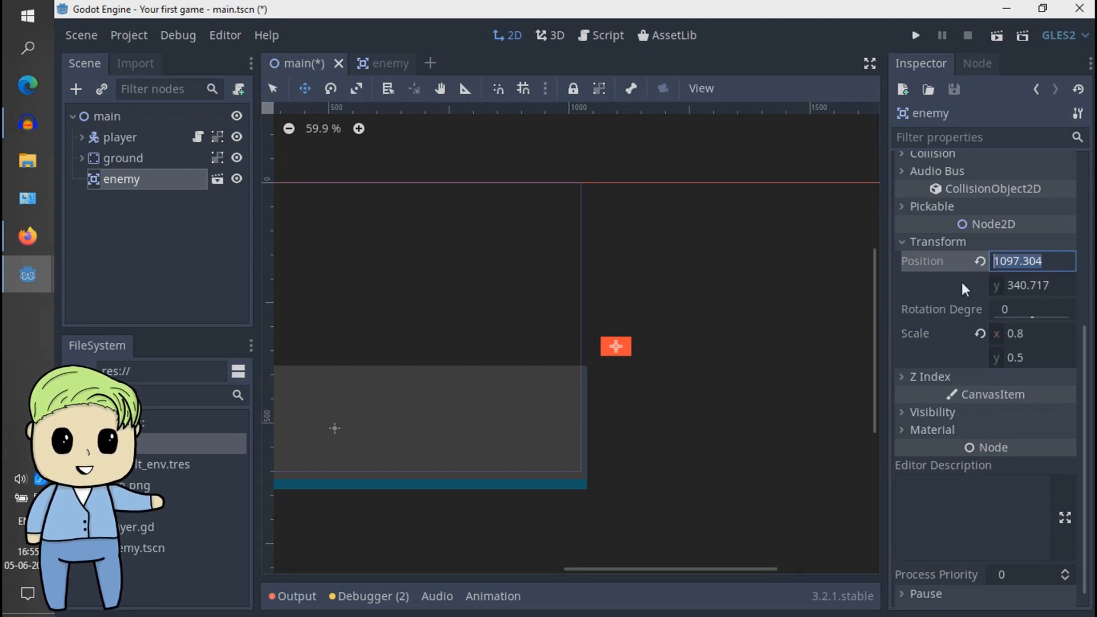
type("1100")
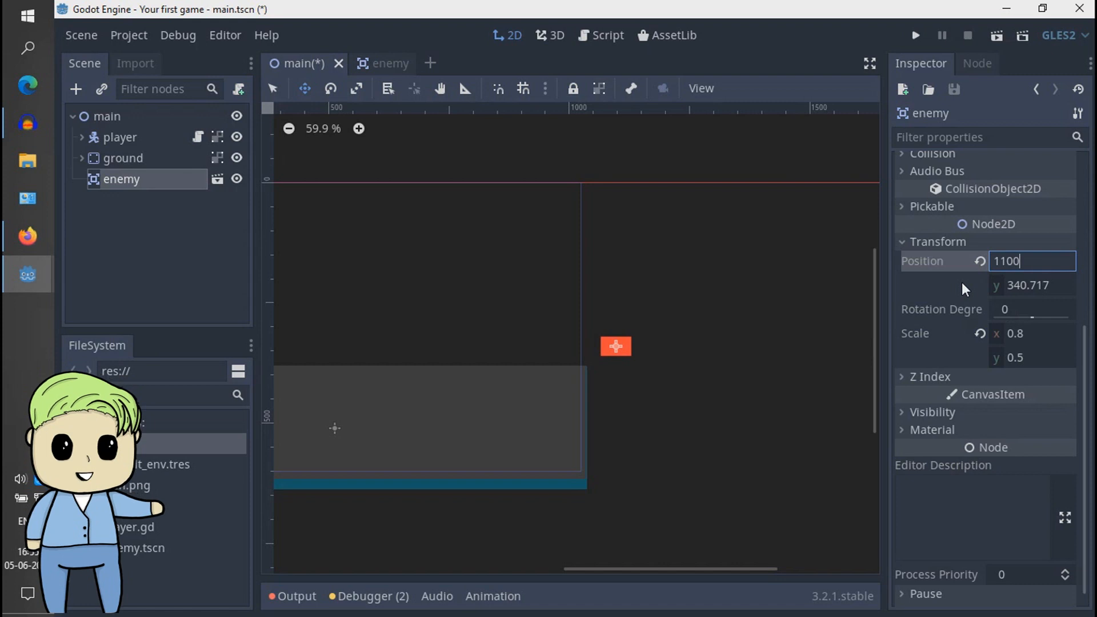
key("Tab")
type("340")
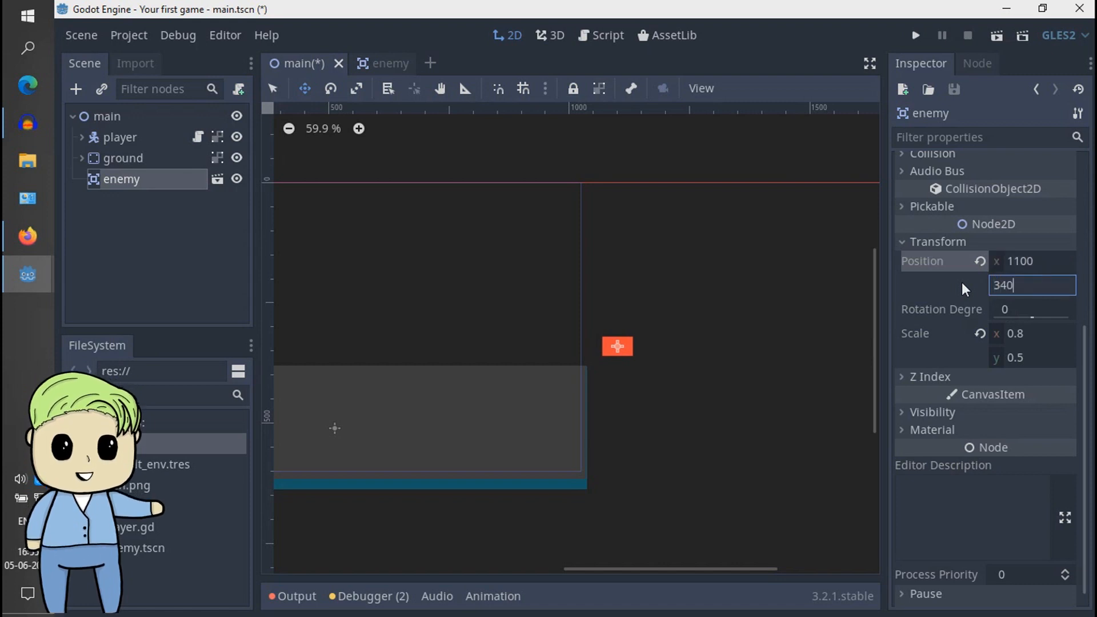
key("Return")
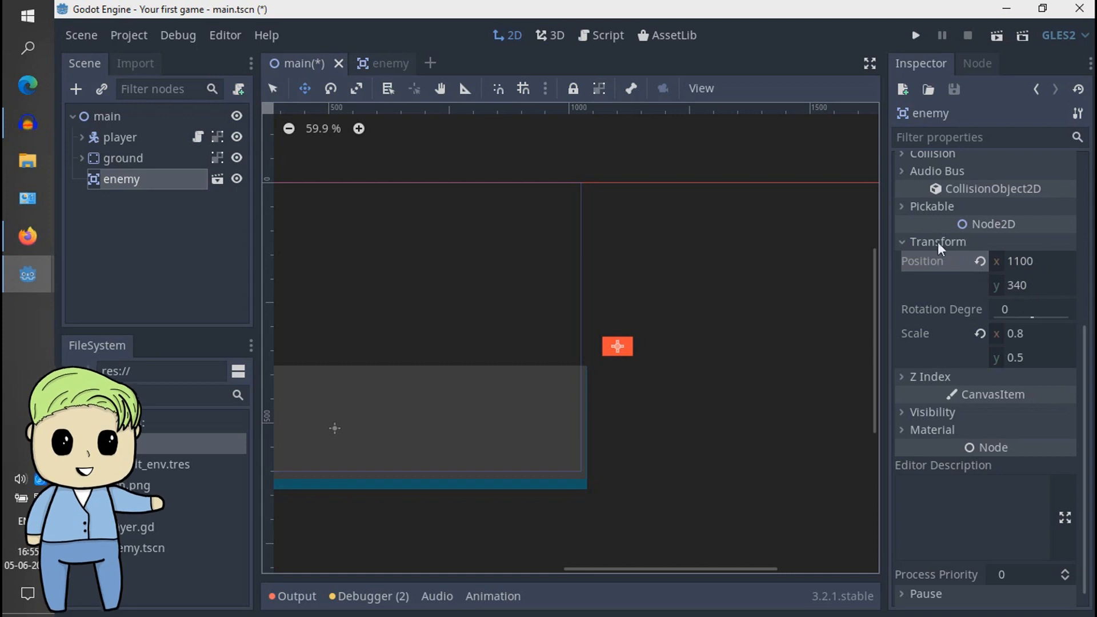
- Attach a new GDScript enemy.gd, inheriting Area2D with the Default template, to the root node of the enemy scene and hide the scripts list
middle_click_drag(558, 311, 752, 298)
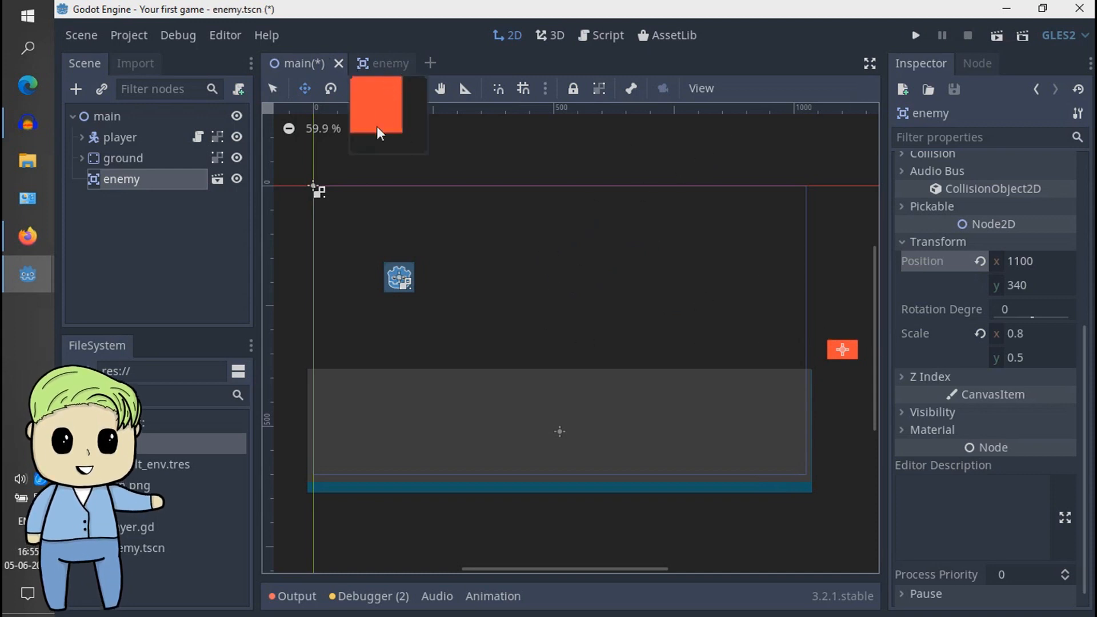
left_click(379, 64)
left_click(183, 143)
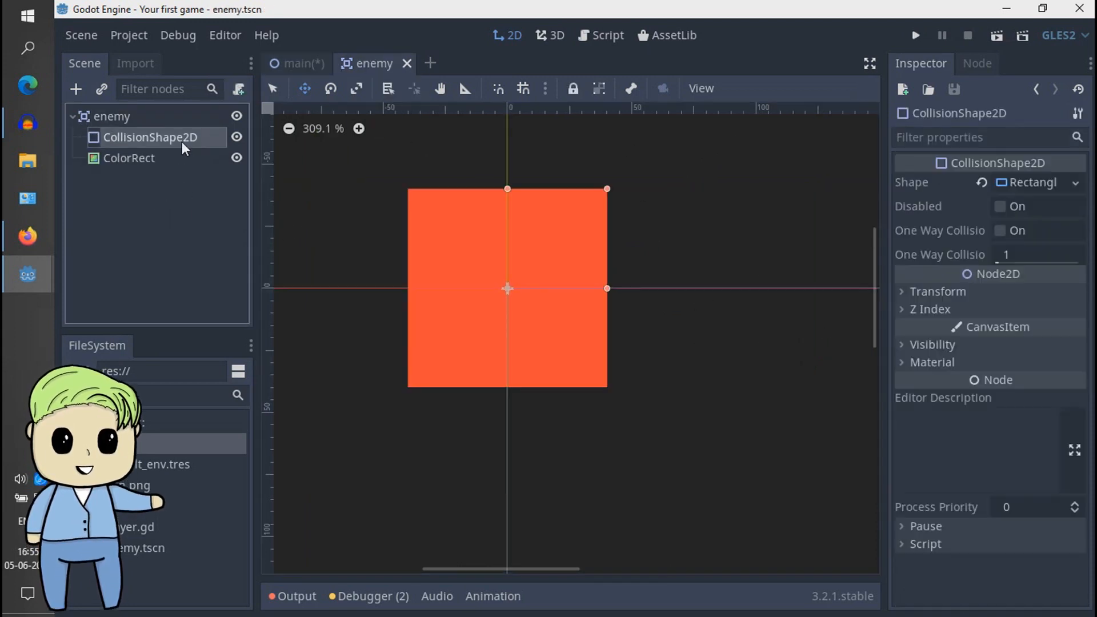
left_click(197, 120)
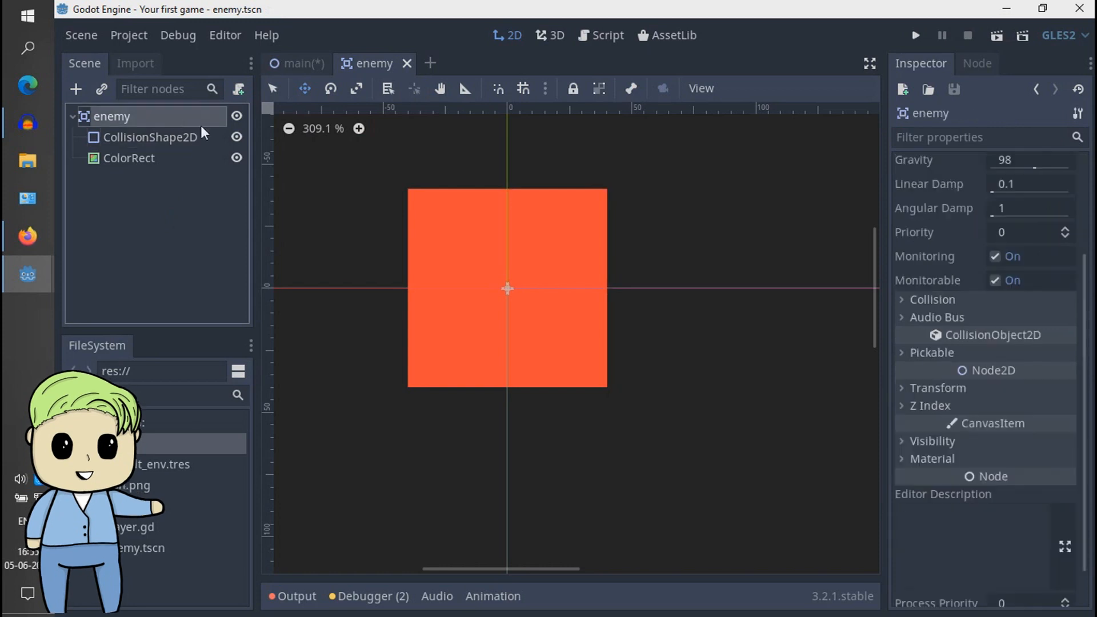
left_click(239, 91)
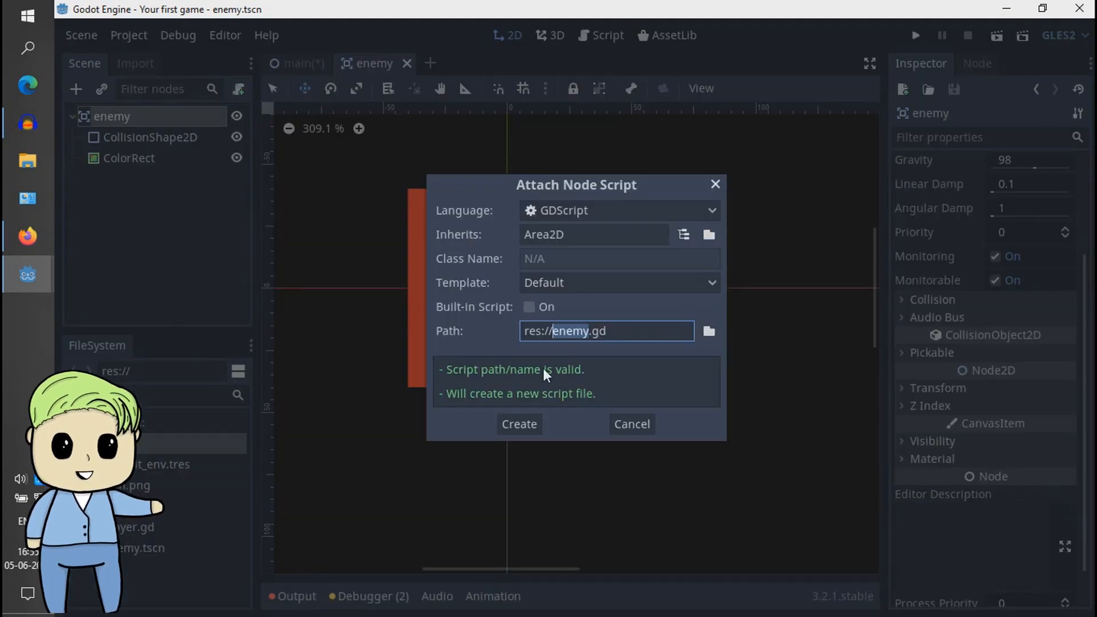
left_click(525, 425)
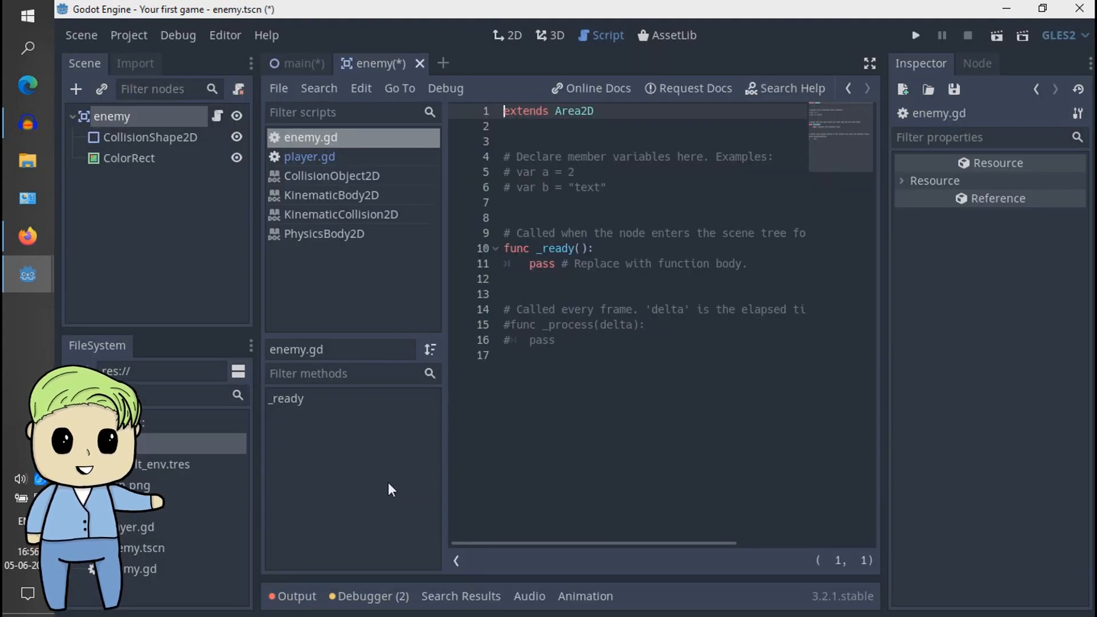
left_click(457, 560)
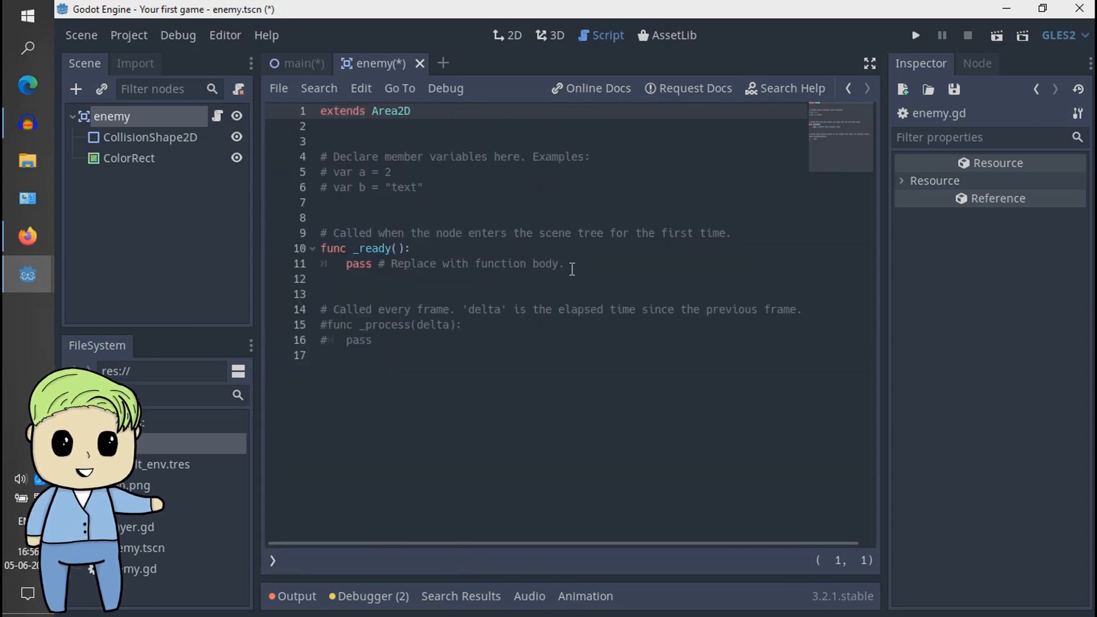
- Remove the template comments beside pass in _ready() and above that function, including the example member variables
left_click_drag(572, 269, 380, 263)
key("BackSpace")
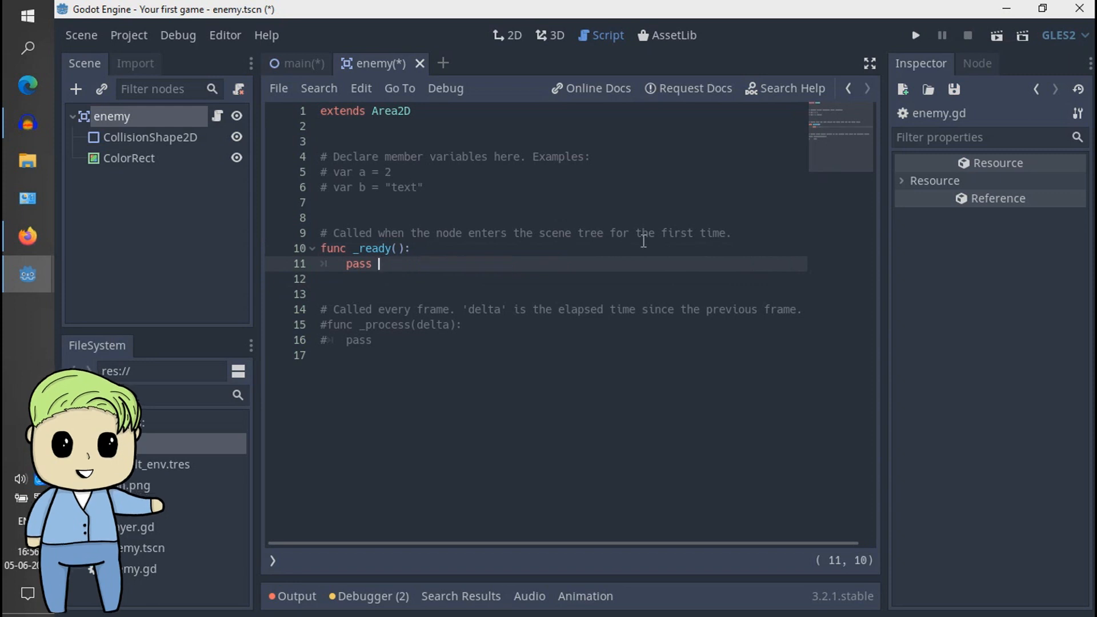
left_click_drag(738, 234, 620, 143)
key("BackSpace")
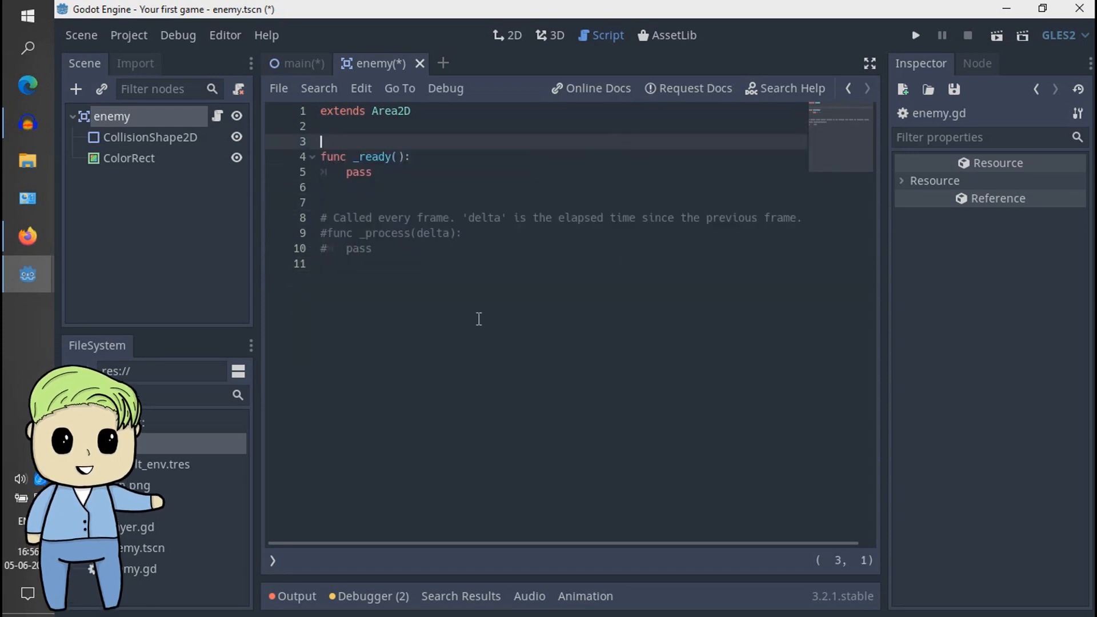
- Uncomment the _process(delta) function in the enemy script and delete the explanatory comment above it
left_click_drag(400, 250, 324, 237)
key("ctrl+k")
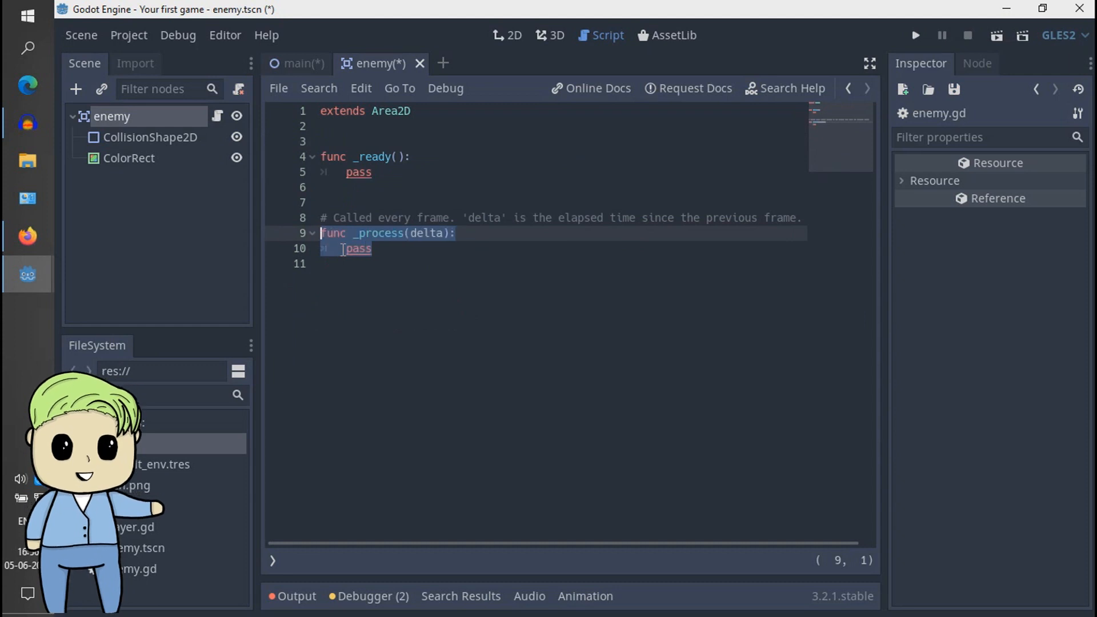
left_click(540, 218)
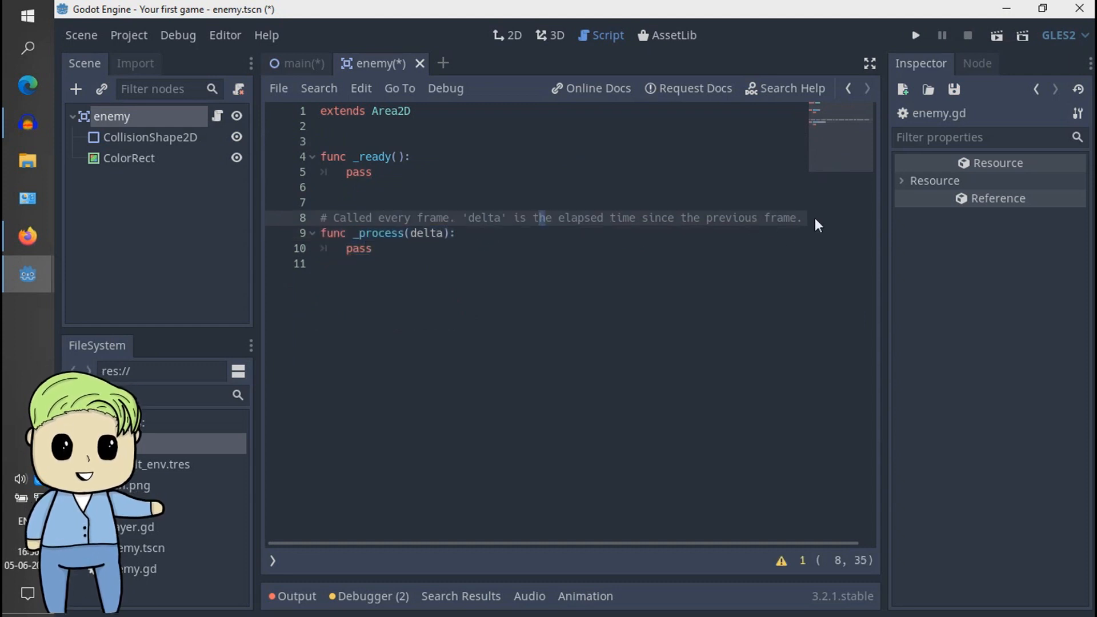
left_click_drag(810, 218, 376, 198)
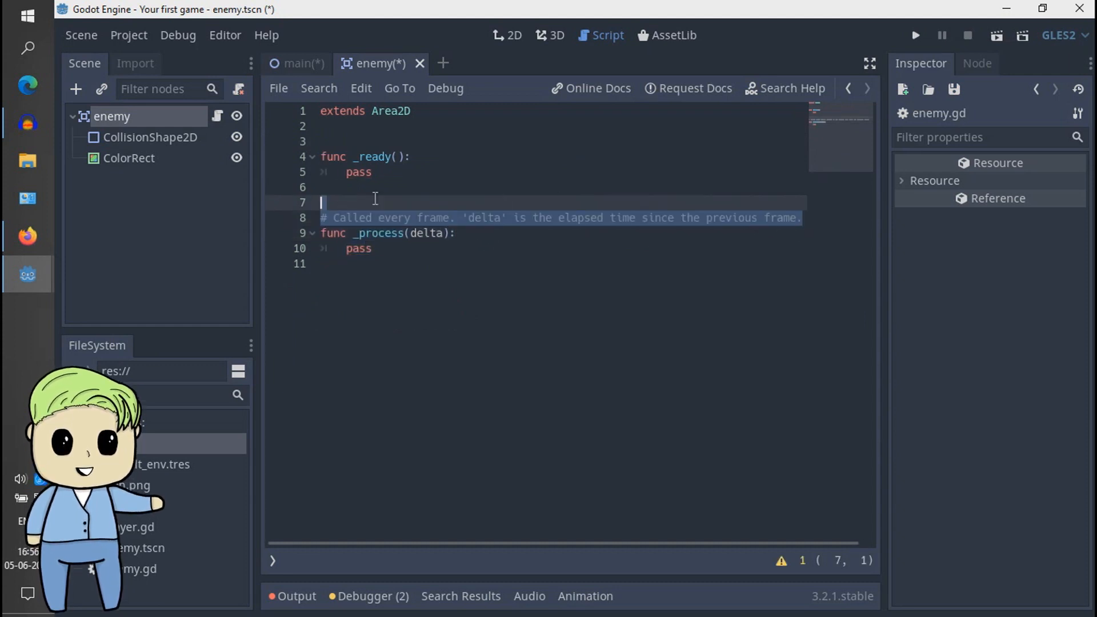
key("BackSpace")
left_click(409, 158)
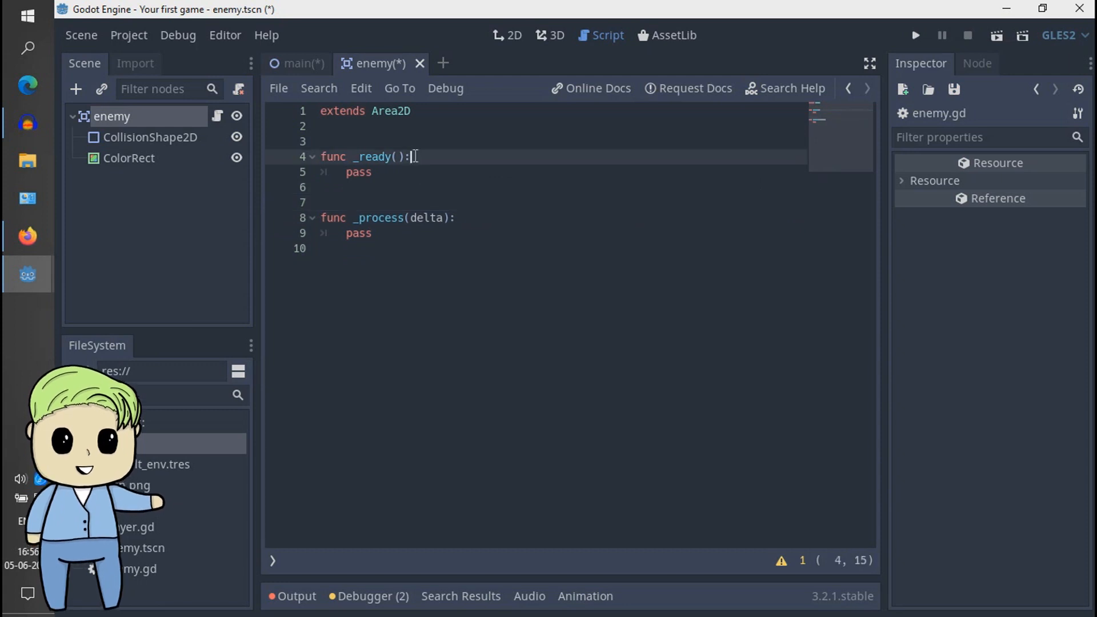
left_click(414, 142)
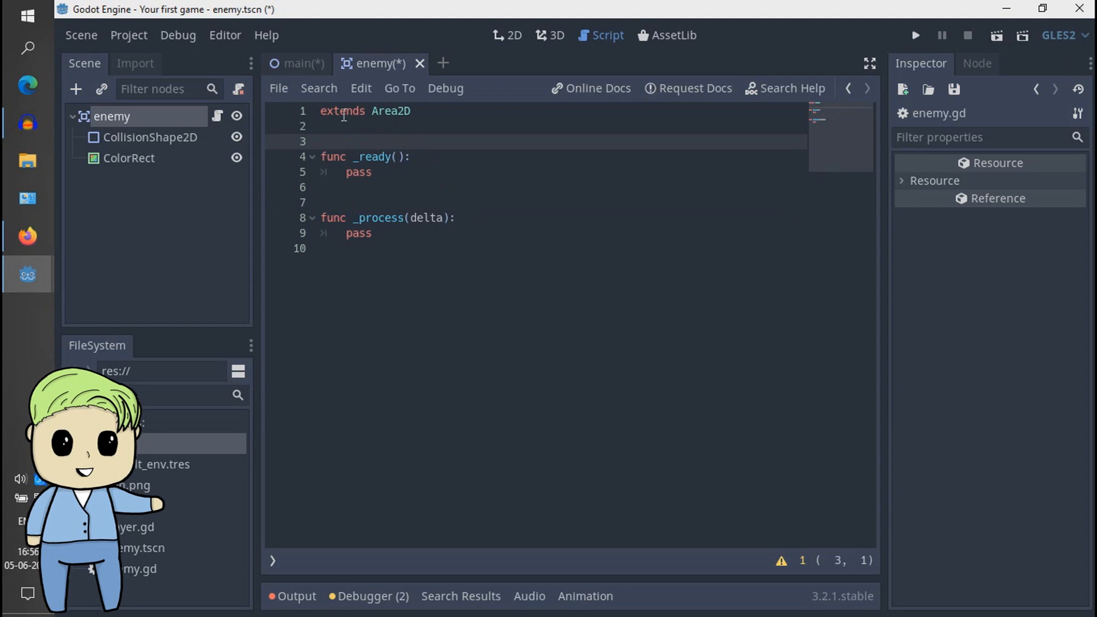
- Switch to the Aggie.io drawing, move the red enemy square to the far side of the blue square, and deselect it
left_click(310, 62)
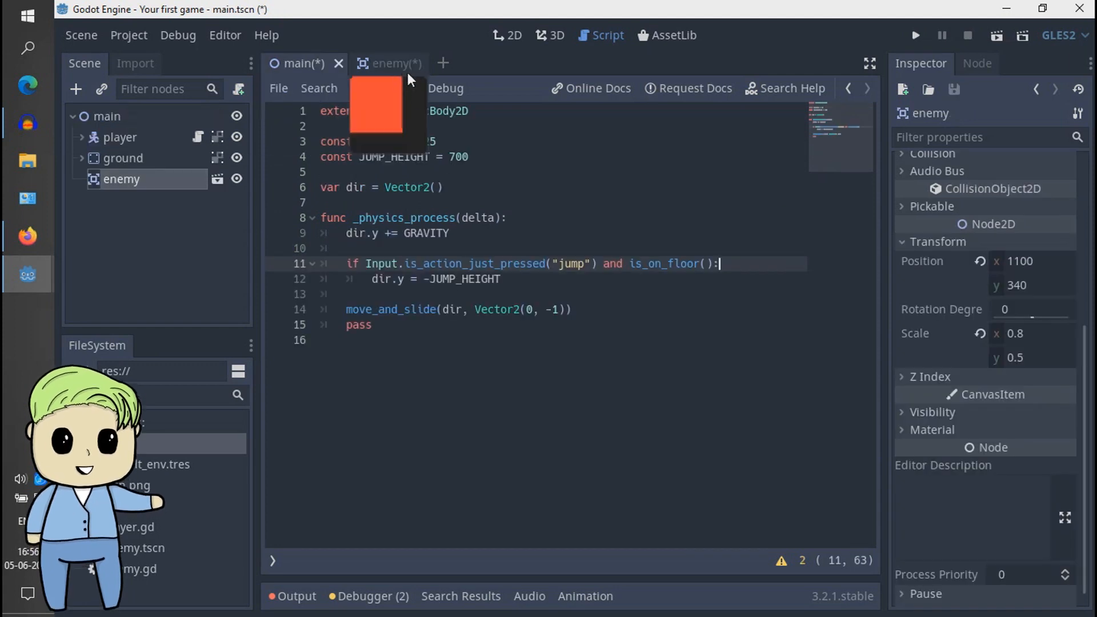
left_click(36, 235)
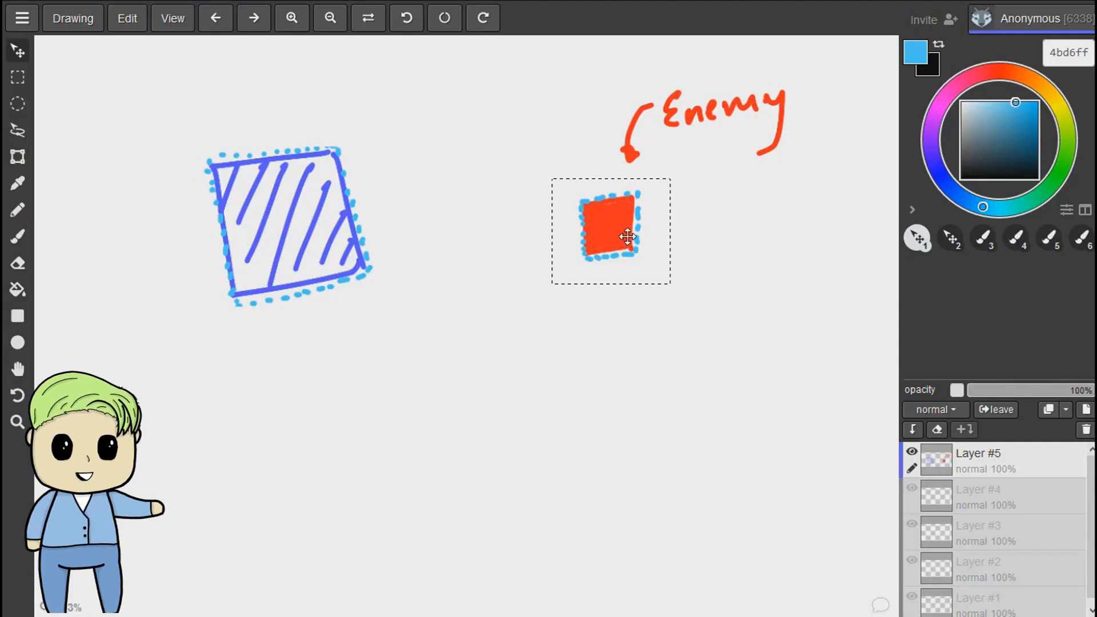
left_click_drag(611, 227, 85, 283)
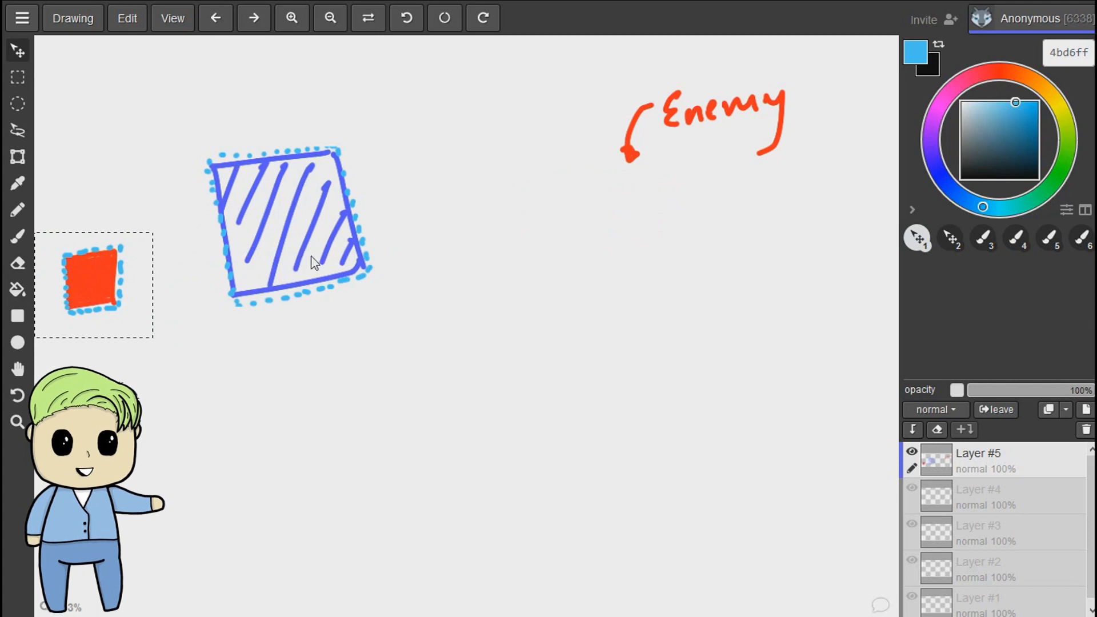
key("ctrl+d")
- Draw a black rectangular frame around the blue square with the brush, leaving the red enemy square outside it
key("b")
left_click_drag(1000, 154, 945, 194)
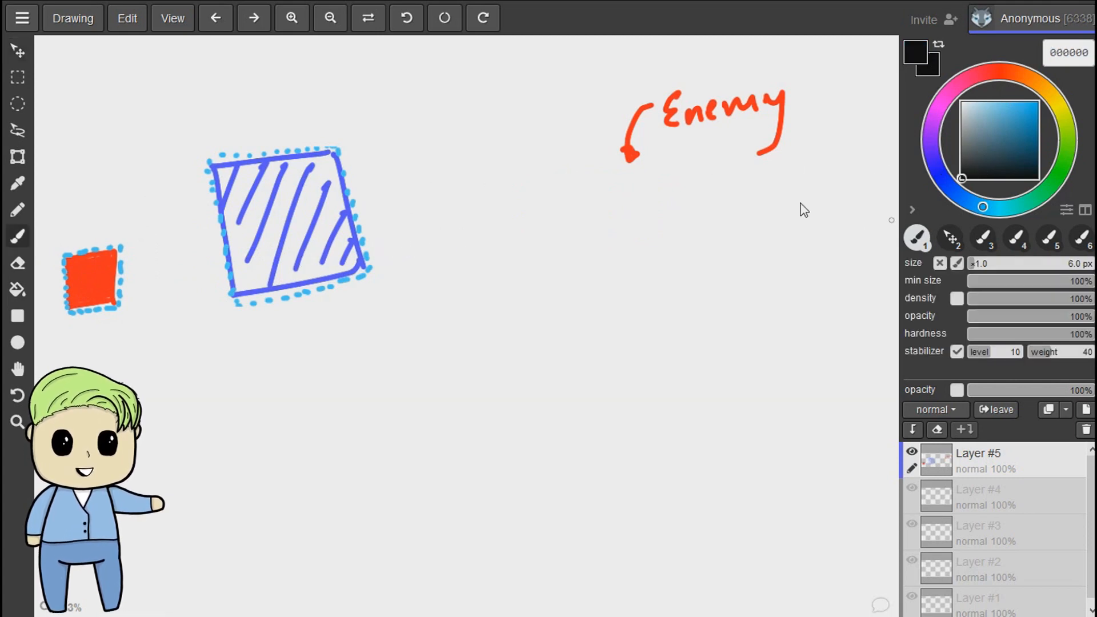
left_click_drag(140, 103, 239, 363)
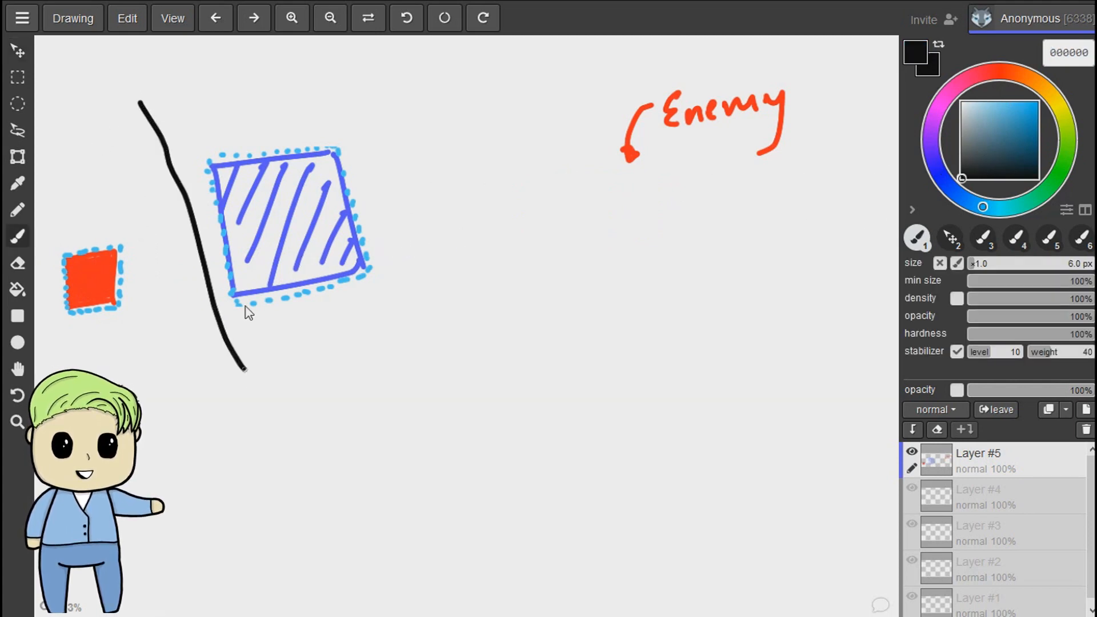
key("ctrl+z")
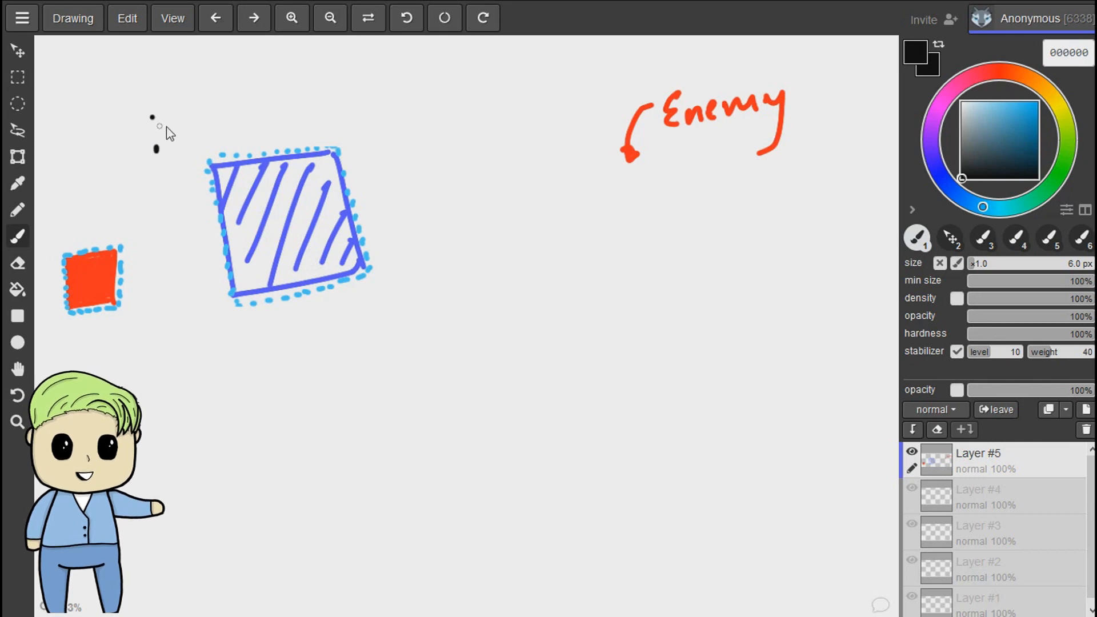
mouse_move(145, 109)
left_mouse_down()
mouse_move(200, 386)
mouse_move(558, 52)
mouse_move(617, 37)
mouse_move(614, 351)
left_mouse_up()
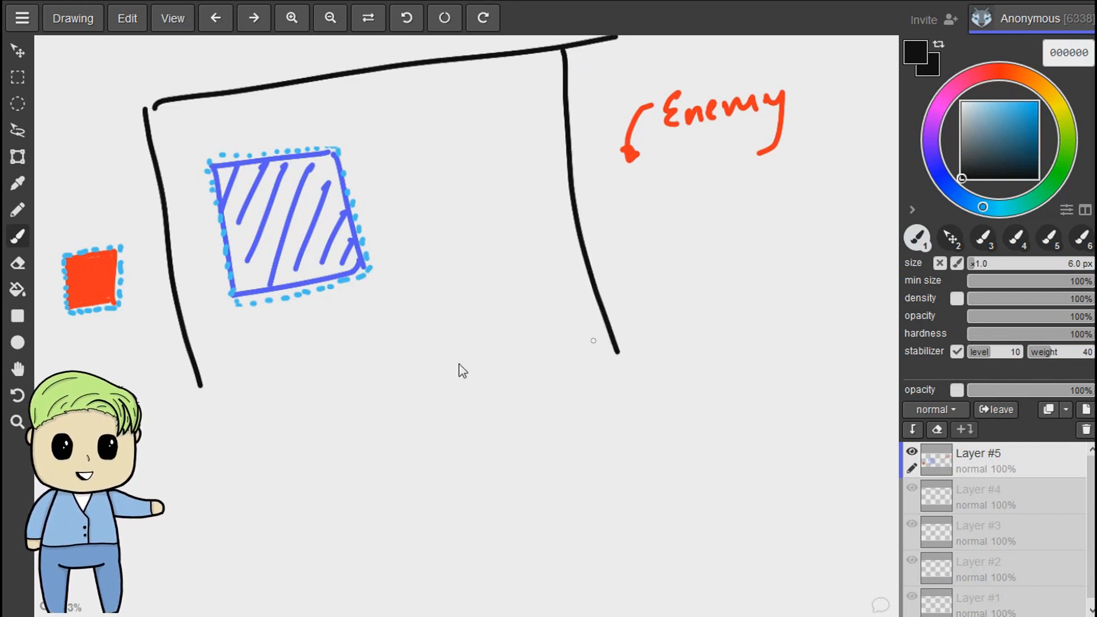
key("ctrl+z")
left_click_drag(553, 55, 617, 322)
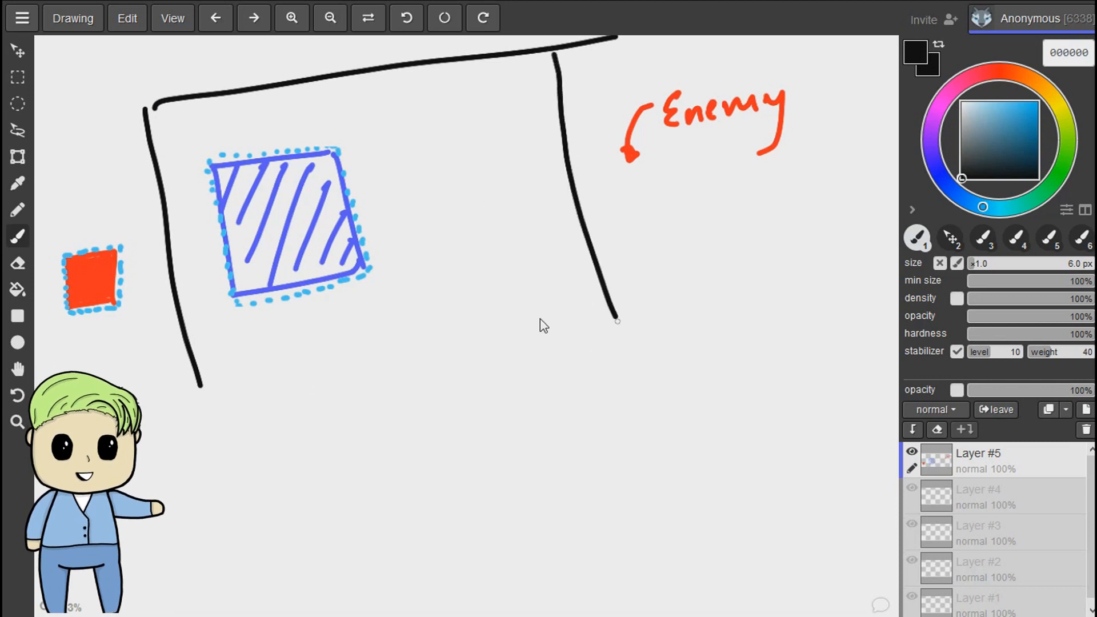
left_click_drag(204, 384, 225, 381)
mouse_move(327, 350)
left_mouse_down()
mouse_move(569, 292)
mouse_move(551, 296)
left_mouse_up()
- Erase the overshooting line ends at the black frame's two right-hand corners
key("e")
left_click_drag(644, 303, 602, 334)
scroll(661, 264, "up", 2)
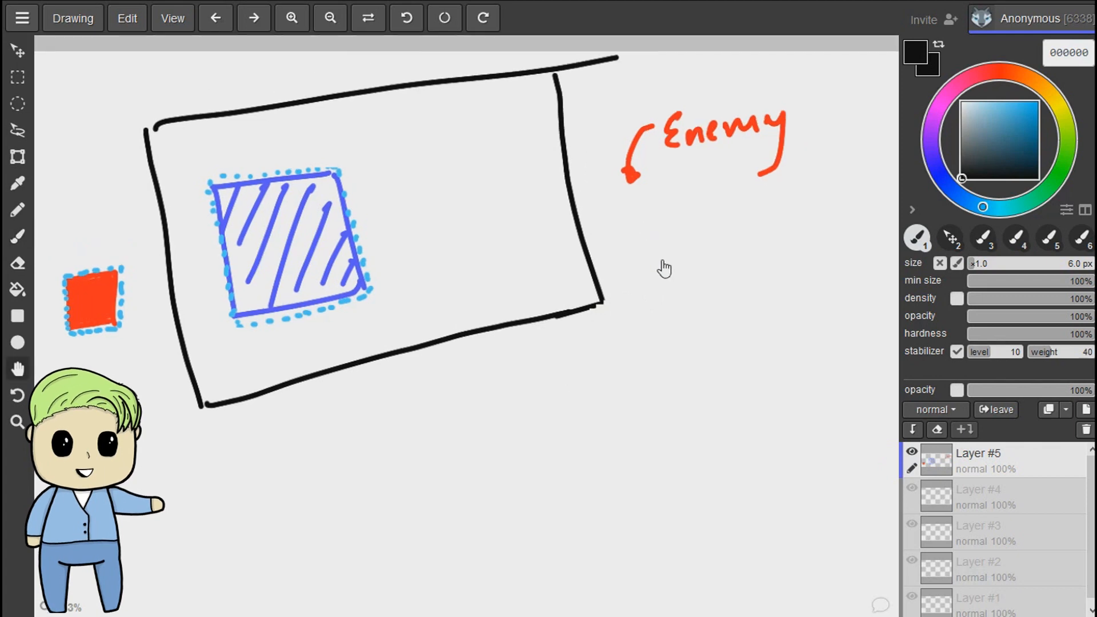
left_click_drag(651, 123, 585, 92)
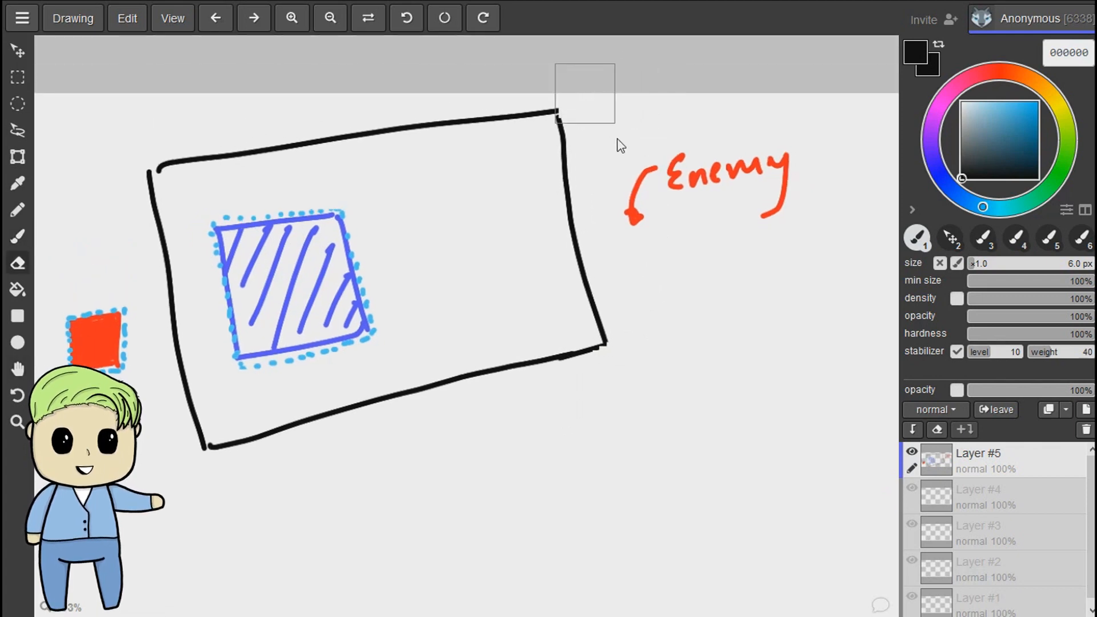
- Select the red enemy square and move it just outside the frame's right edge, beneath the Enemy label's arrow
key("b")
key("s")
left_click_drag(43, 307, 73, 336)
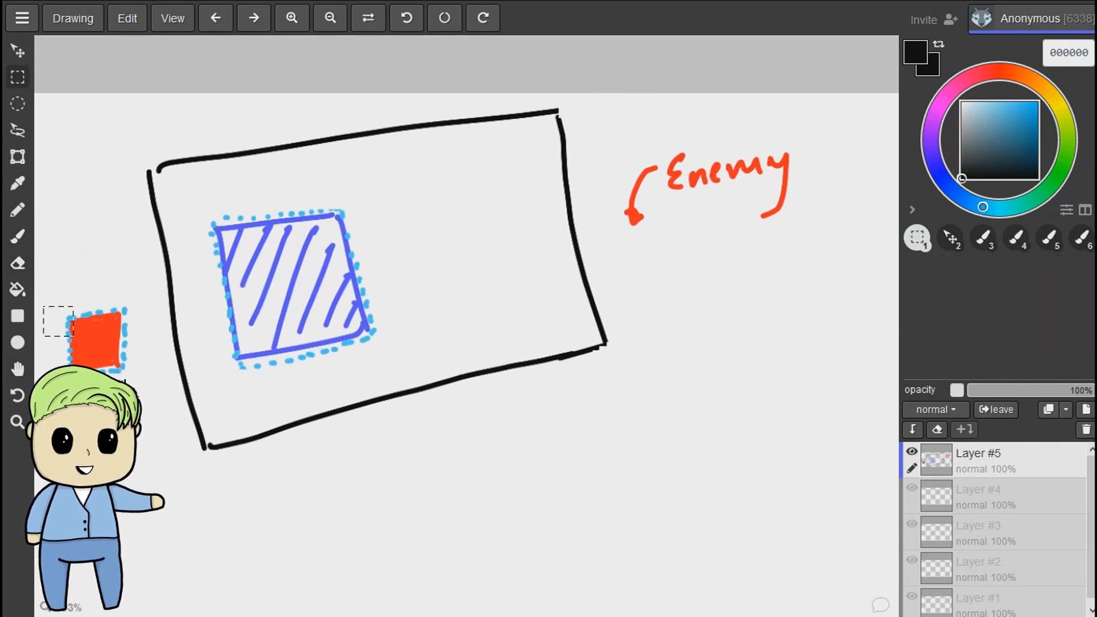
left_click_drag(158, 416, 120, 408)
key("v")
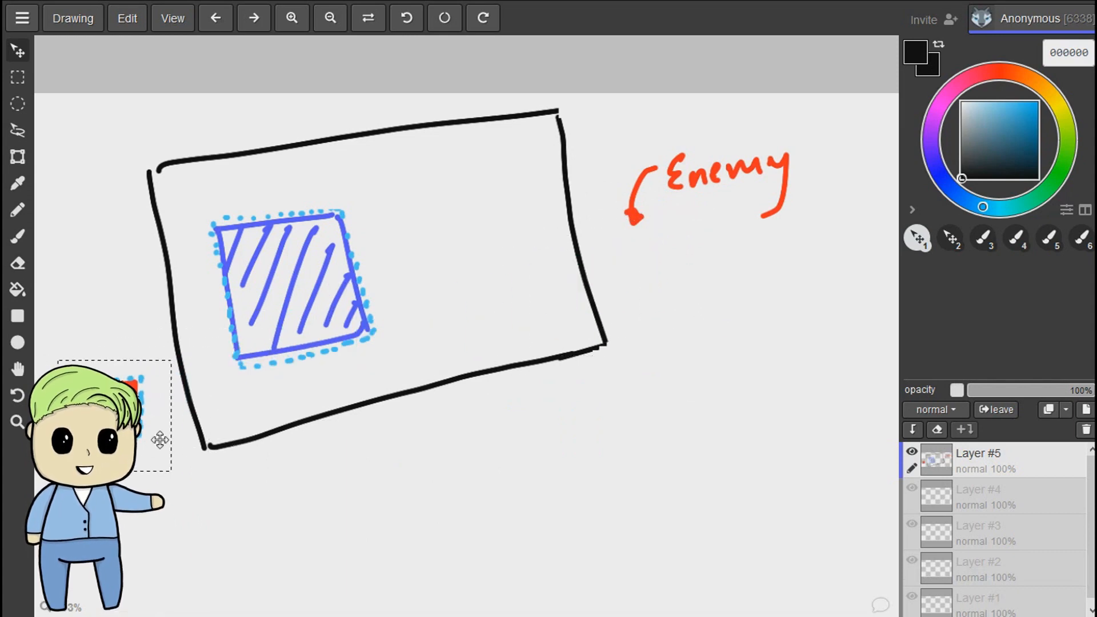
left_click_drag(159, 439, 643, 267)
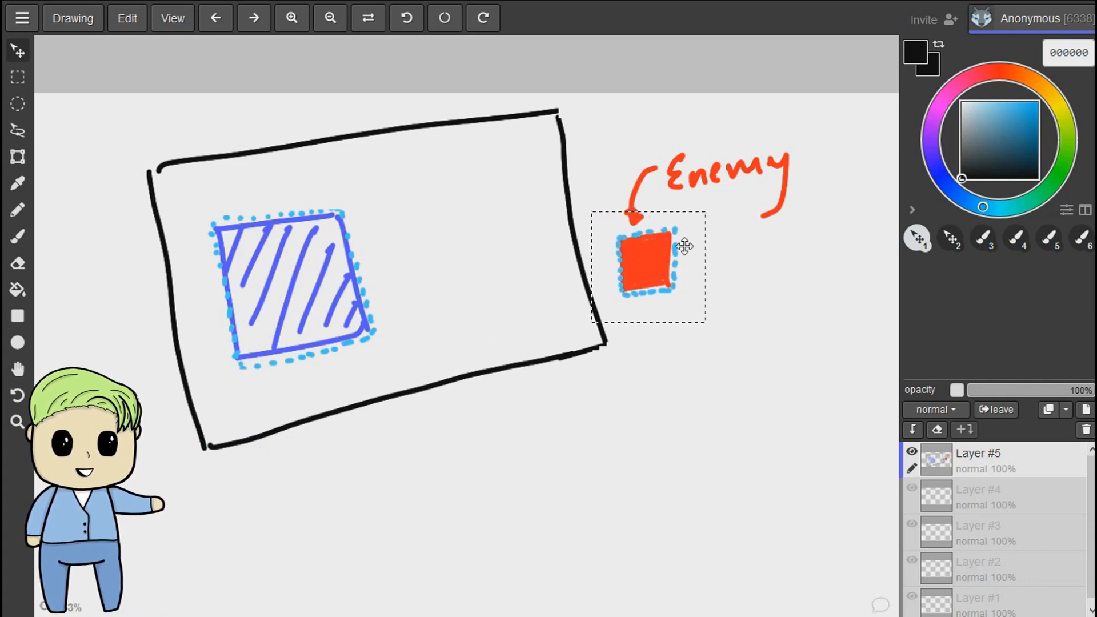
- Switch back to Godot and review the enemy scene's script, its 2D layout and the root node's Area2D properties
key("alt+Tab")
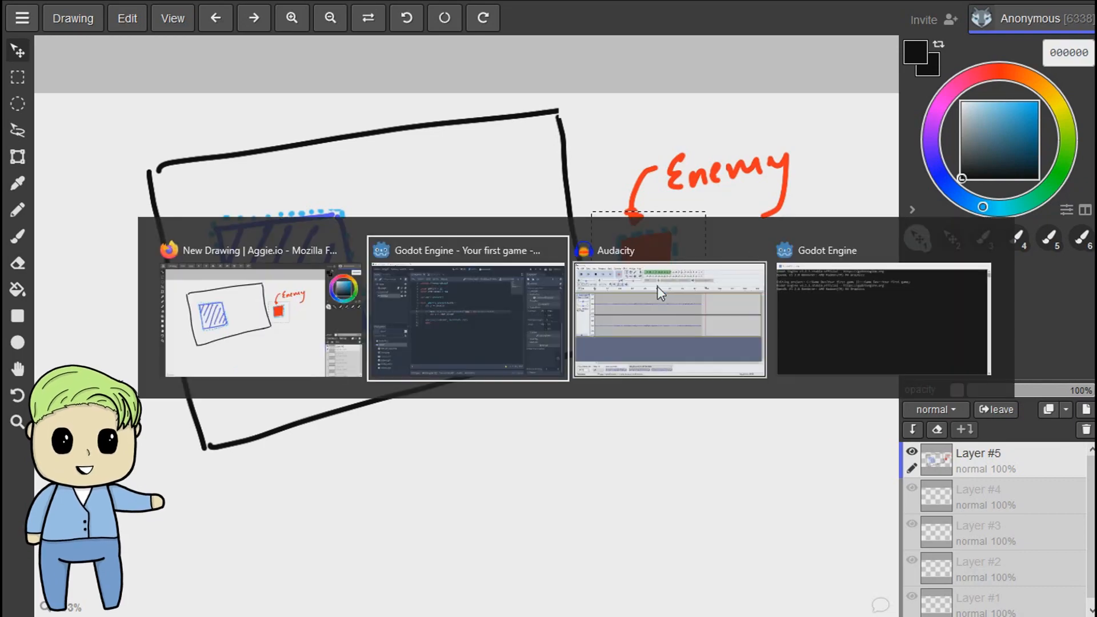
left_click(655, 287)
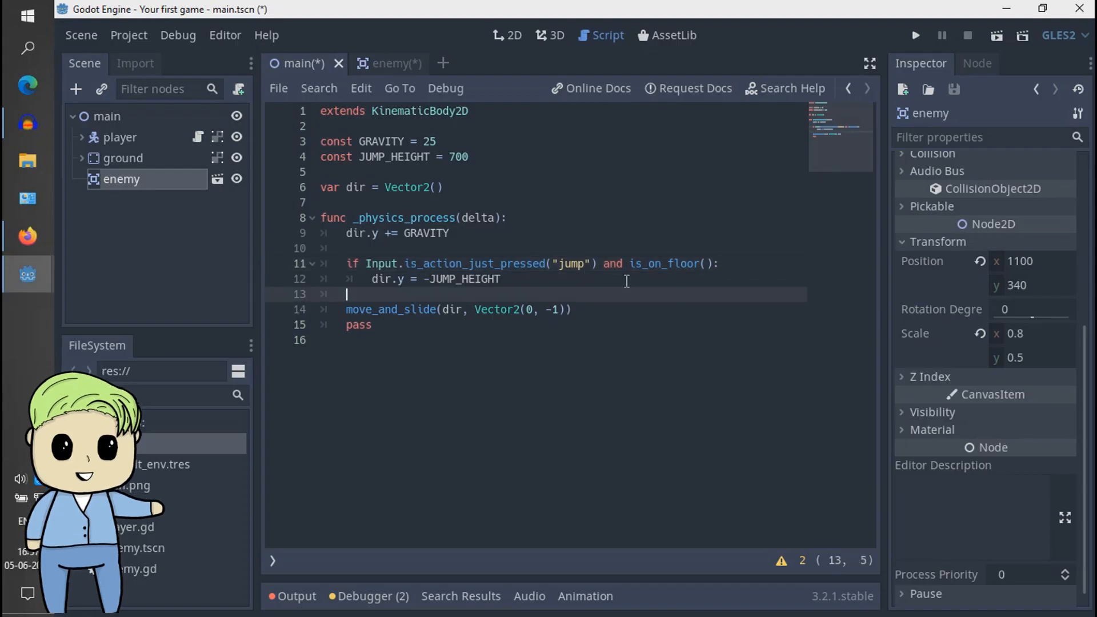
left_click(393, 64)
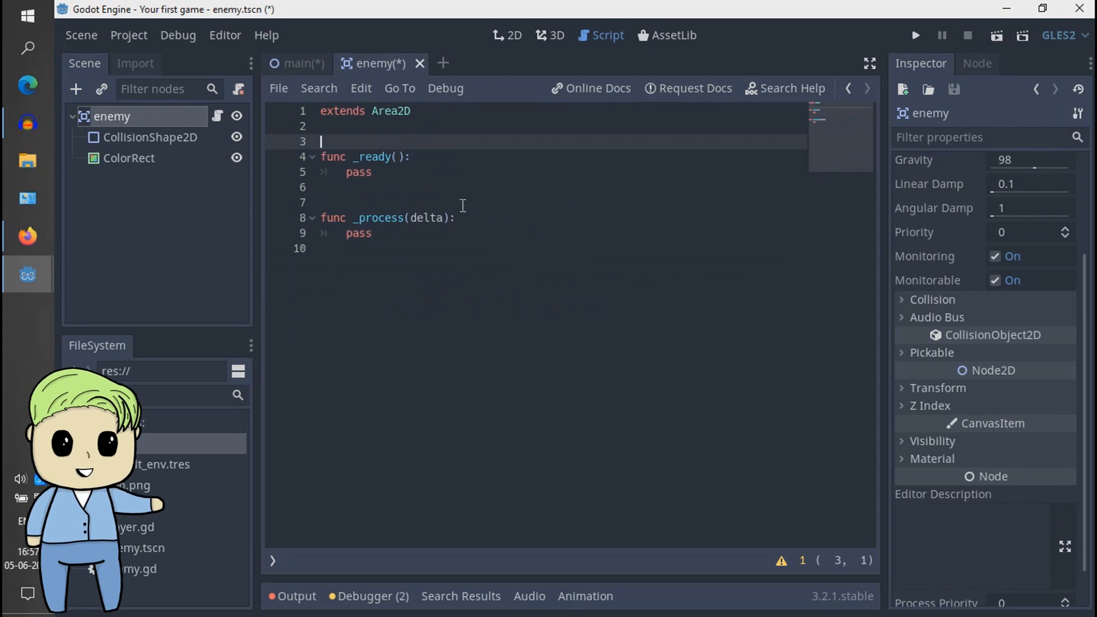
left_click(426, 194)
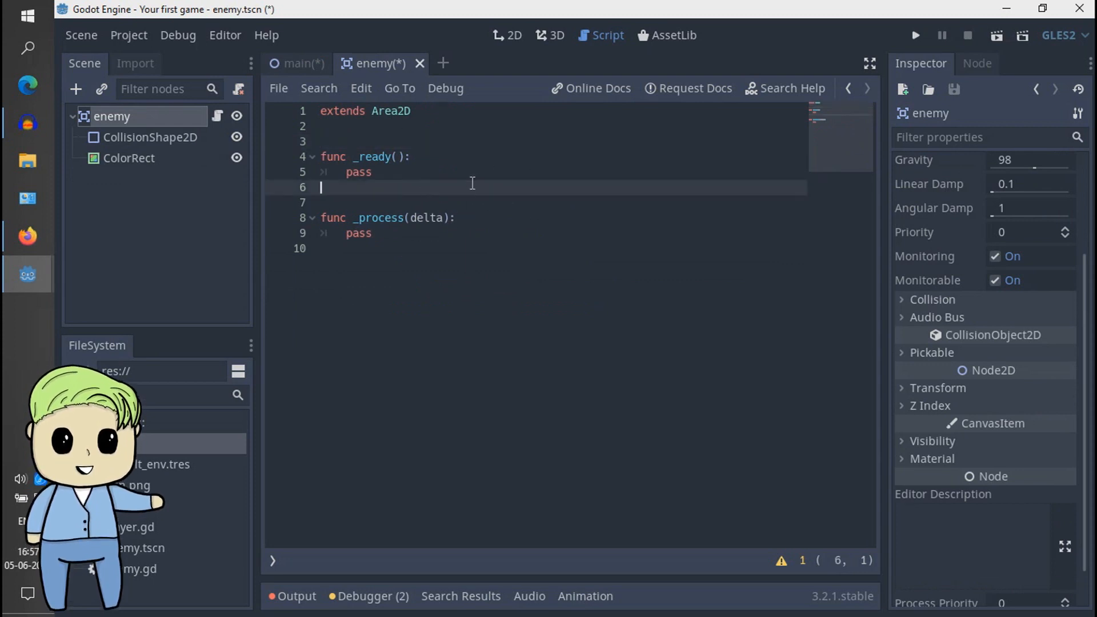
left_click(437, 141)
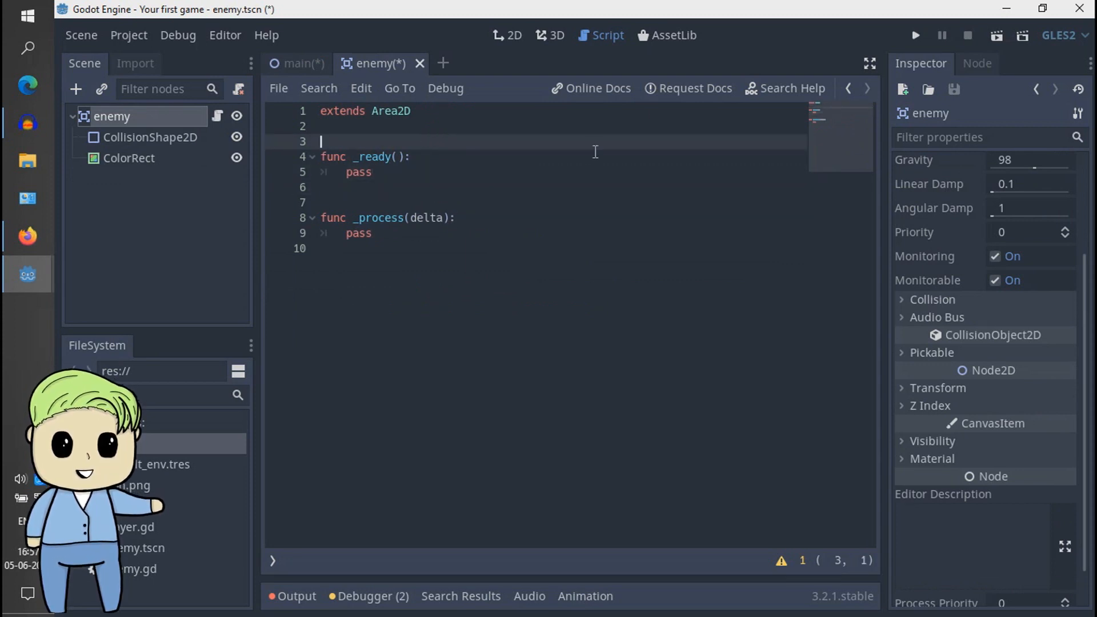
left_click(508, 35)
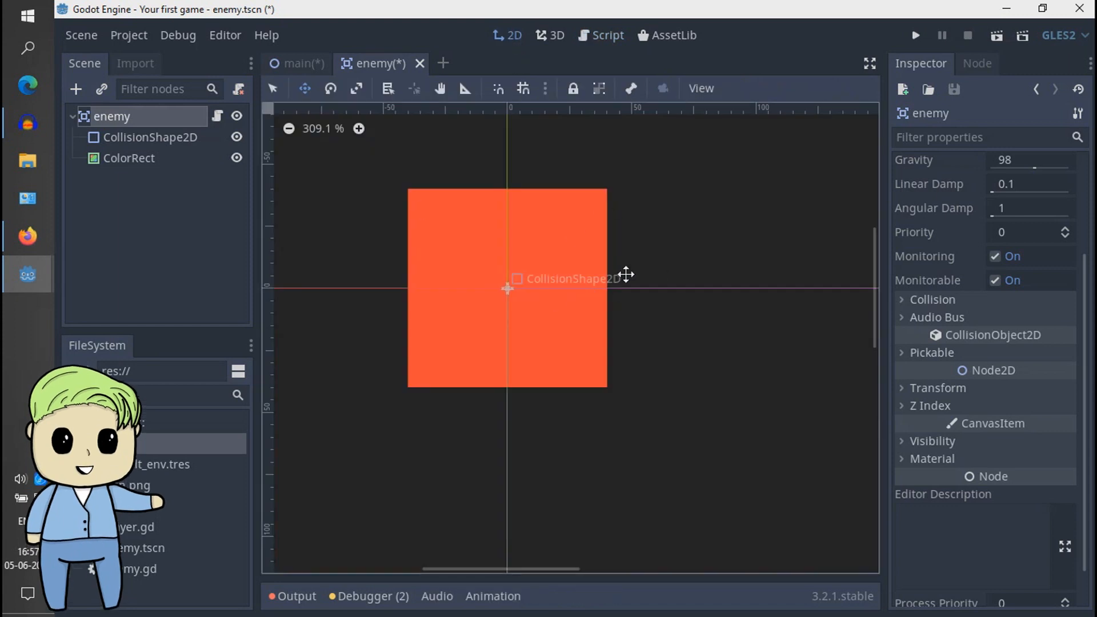
scroll(1091, 258, "up", 1)
scroll(1091, 258, "up", 4)
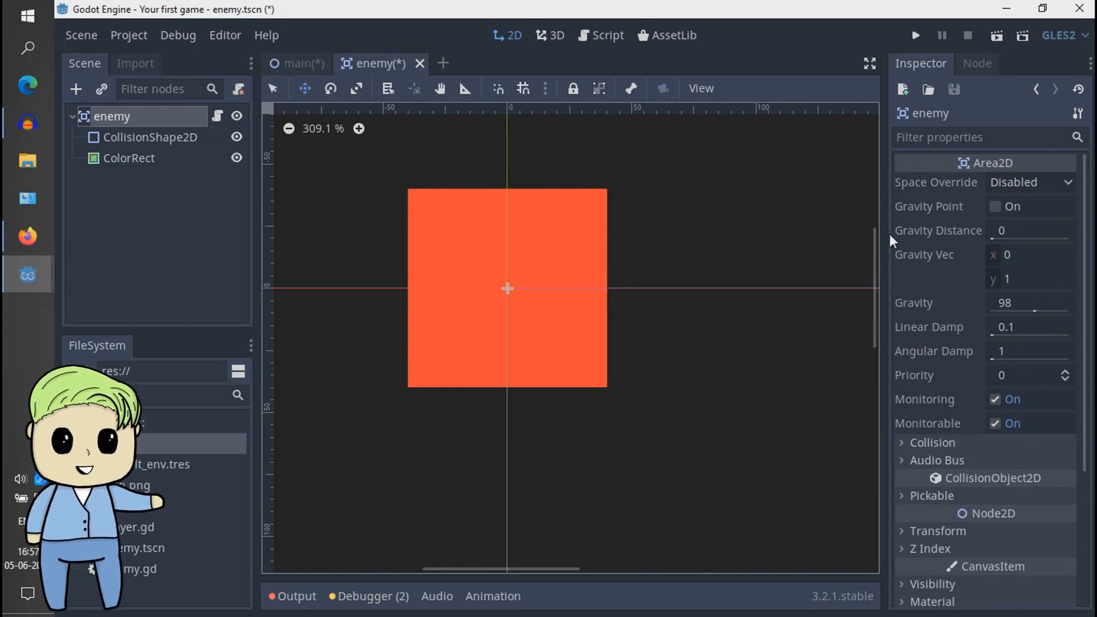
- Open the enemy script and start an export declaration on a new line above the _ready function
left_click(217, 117)
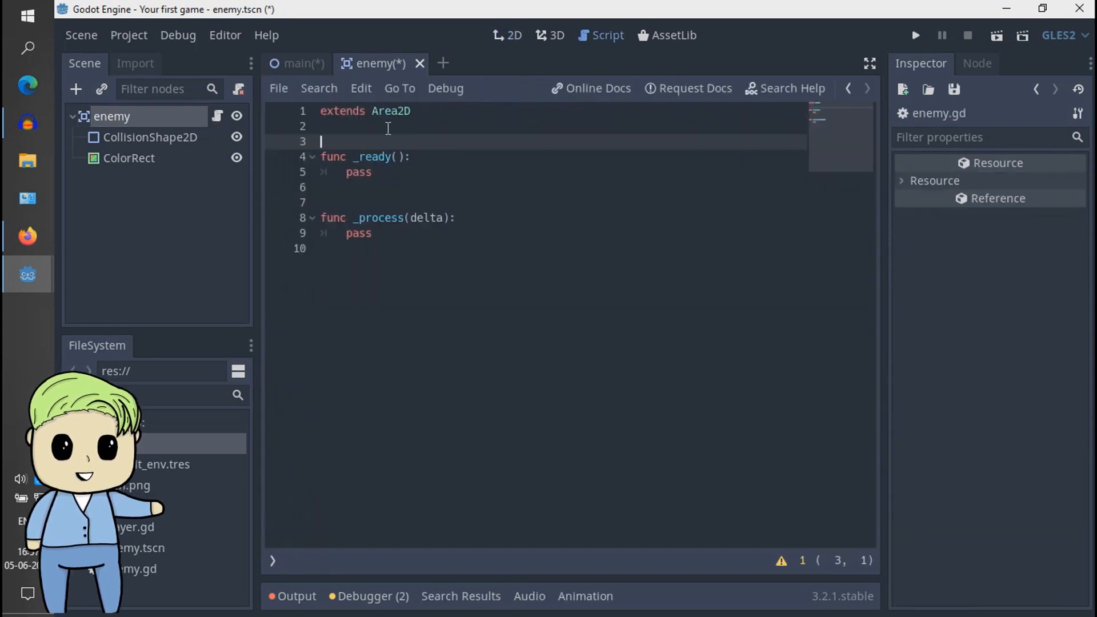
key("Return")
key("Return")
key("Up")
key("Up")
type("ex")
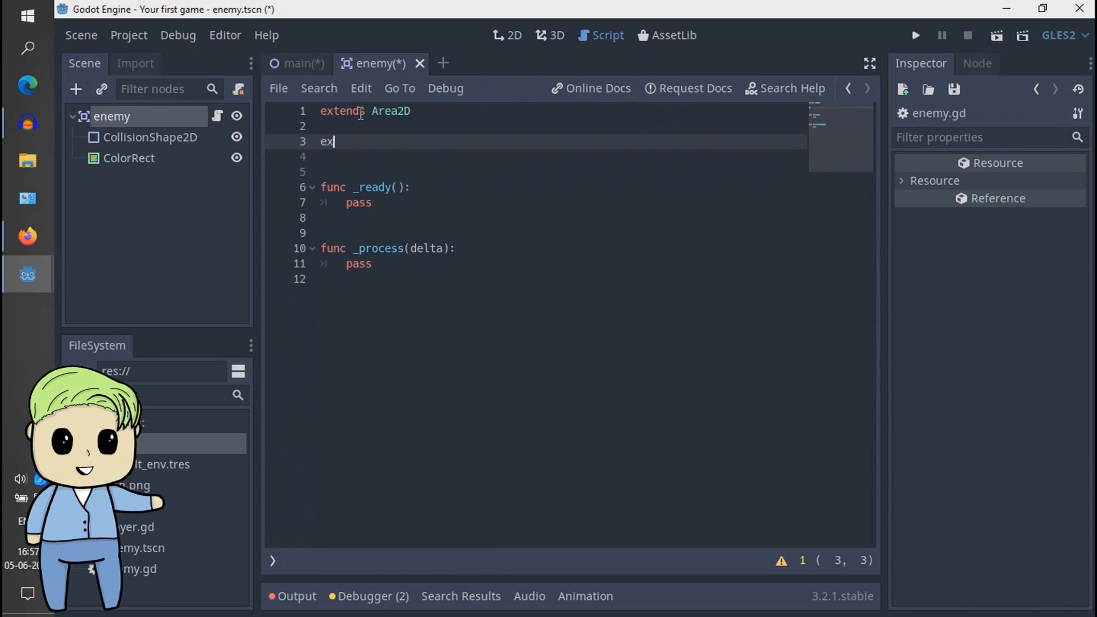
type("port")
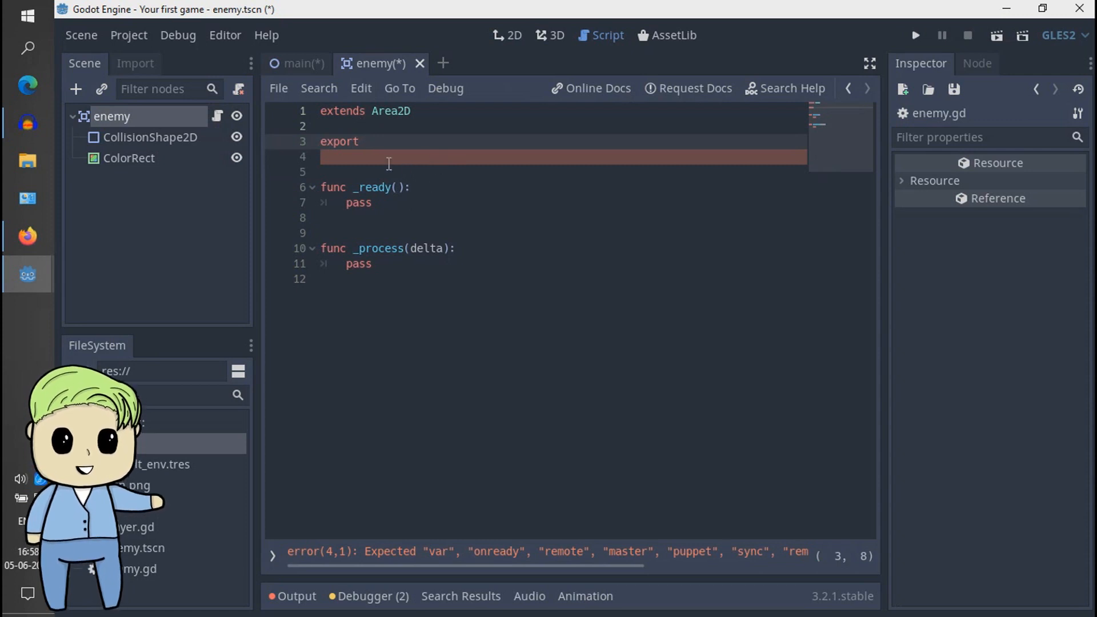
- Give the export declaration on line 3 the type hint (Vector2)
type("()")
key("BackSpace")
key("Right")
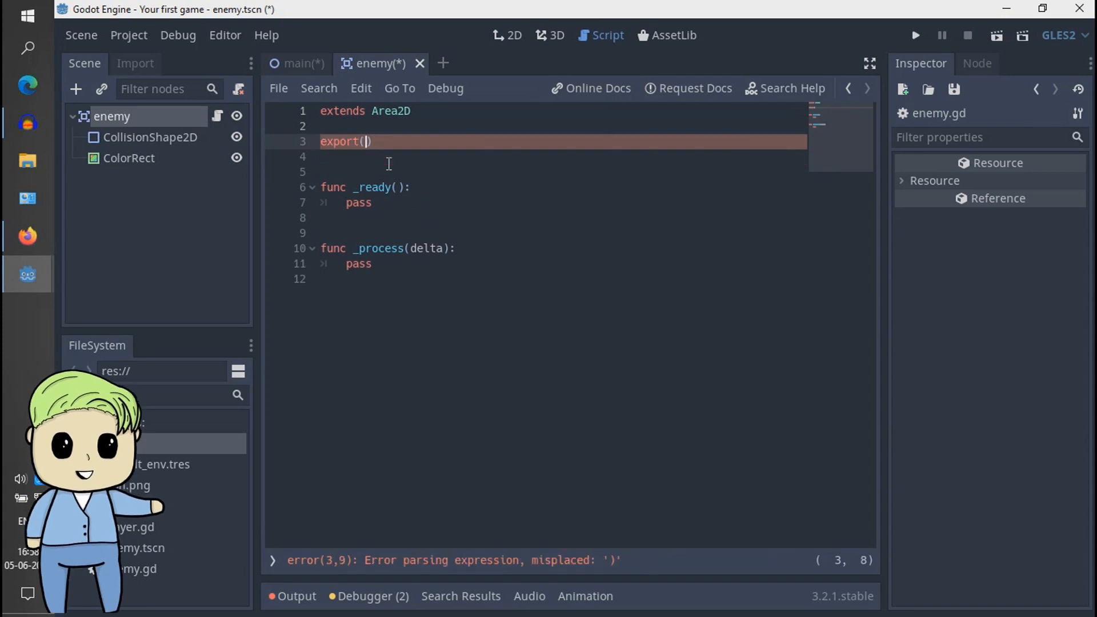
type("Vecot")
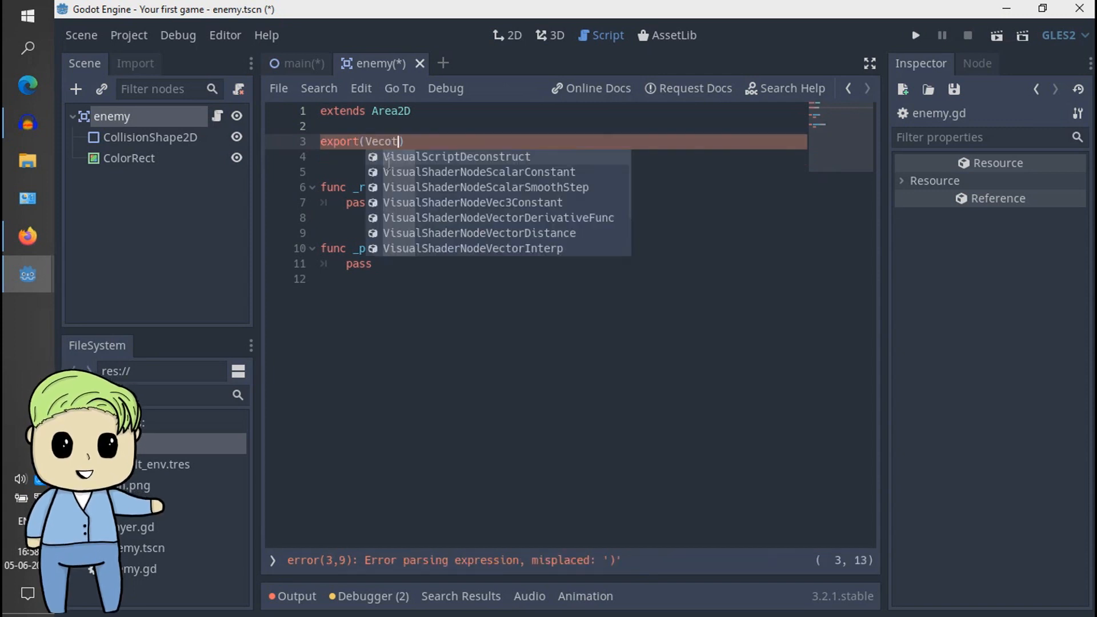
key("BackSpace")
key("BackSpace")
key("Return")
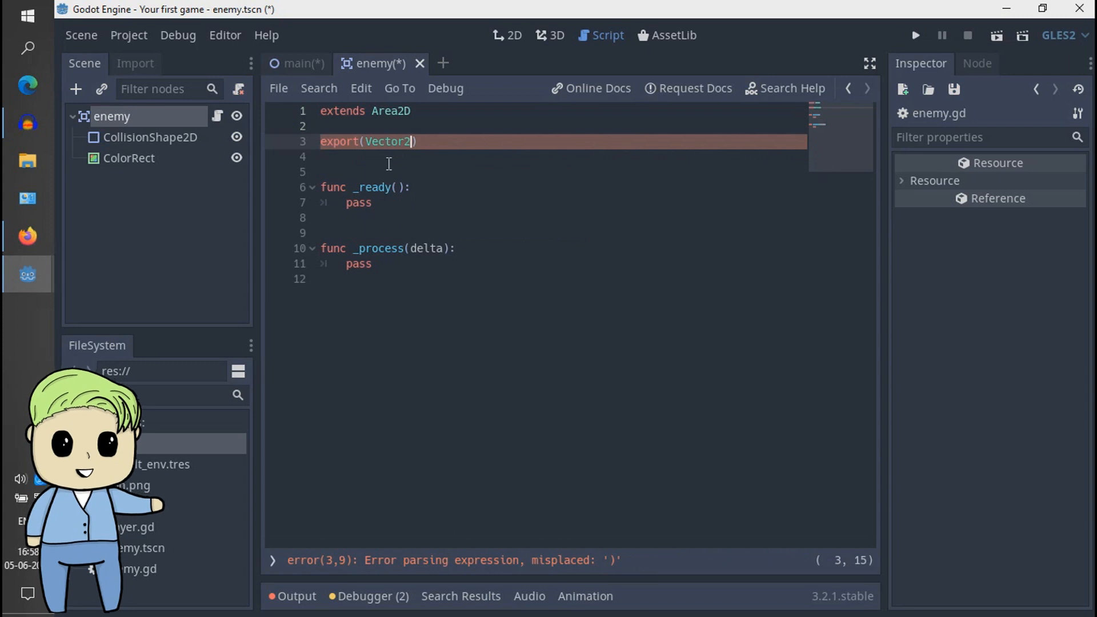
type(") ")
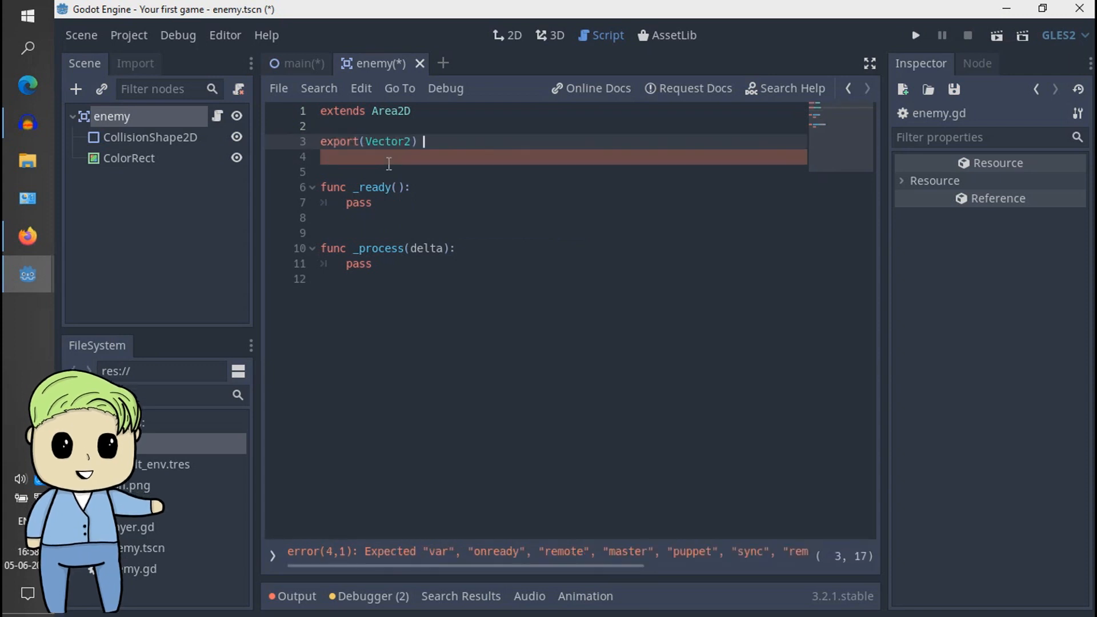
type("var spa")
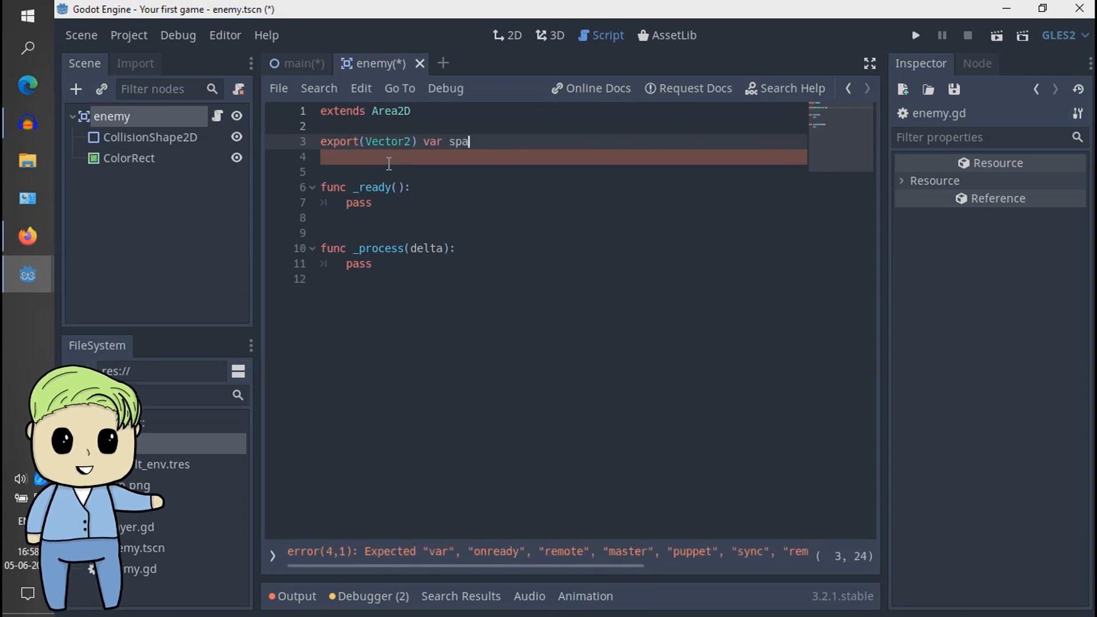
type("wnPos")
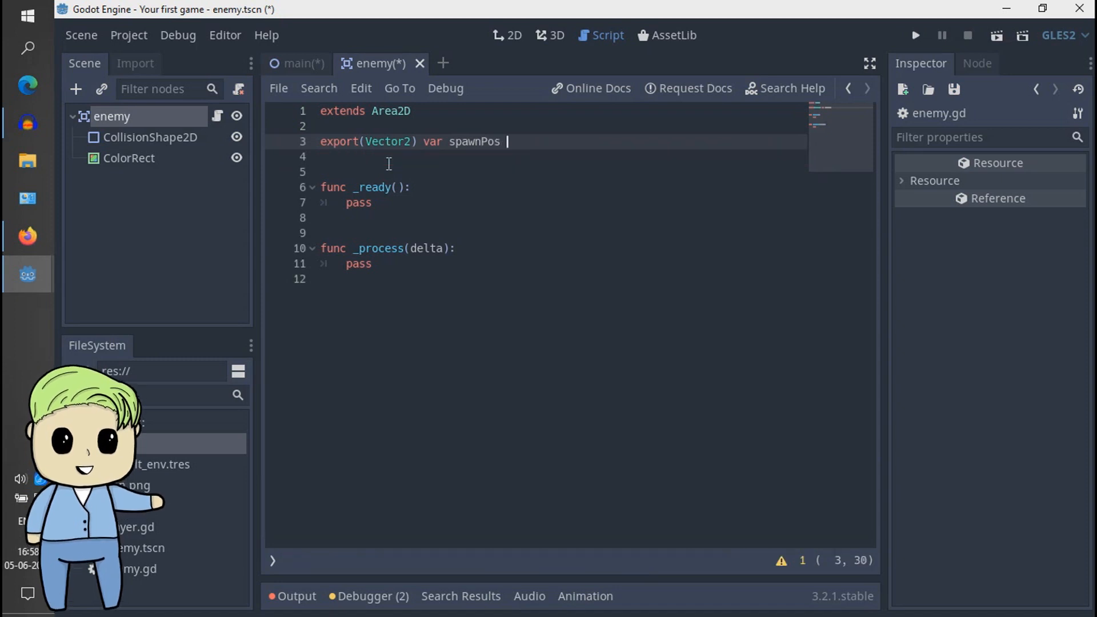
type("  =")
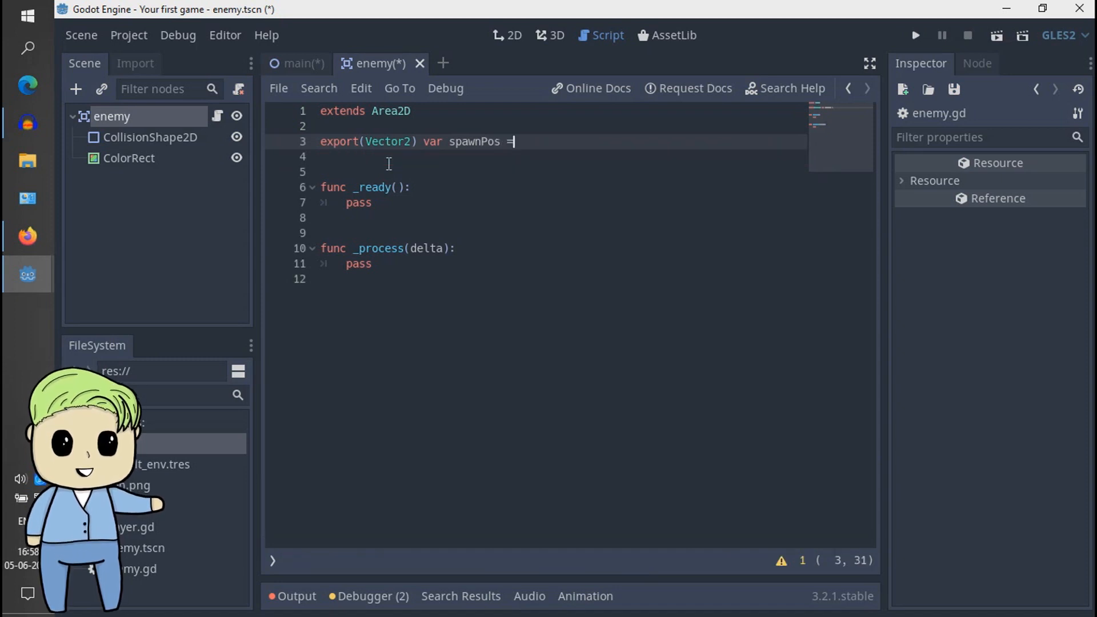
type(" vect")
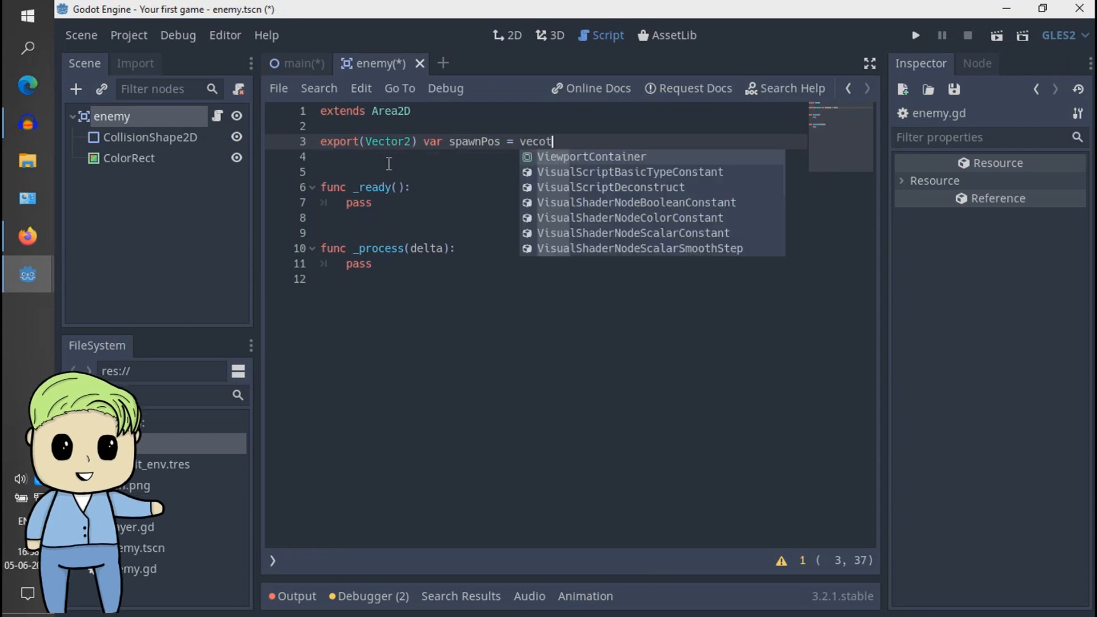
- Complete the exported declaration with a variable named spawnPos that defaults to Vector2()
key("Return")
type(")")
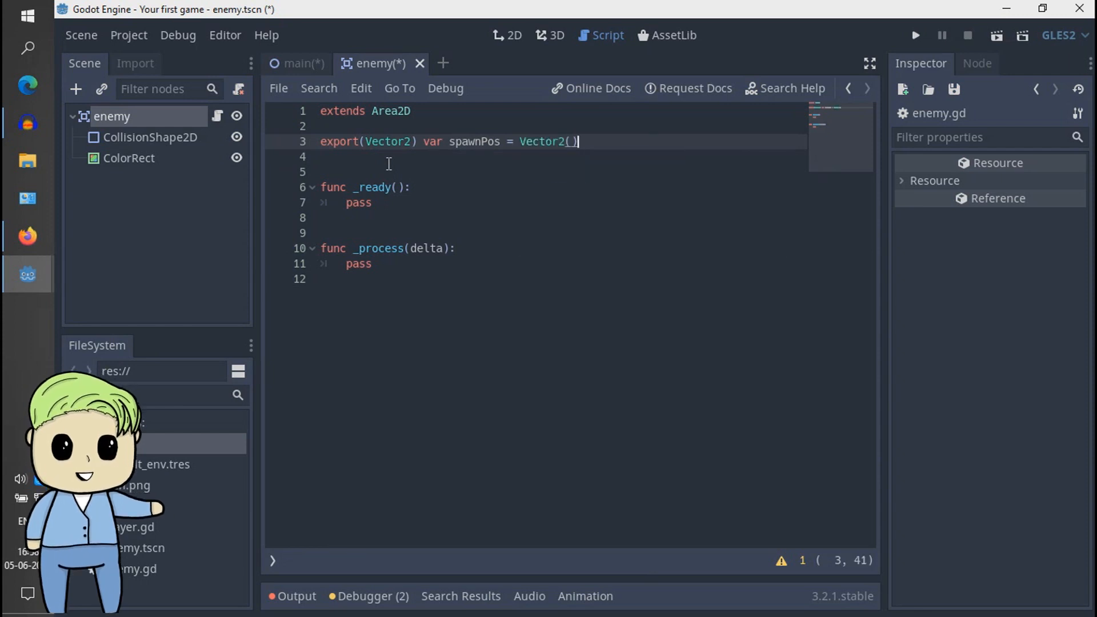
- Delete the _ready function from the enemy script, keeping two blank lines before _process
key("Down")
key("Down")
key("Down")
key("Down")
key("Down")
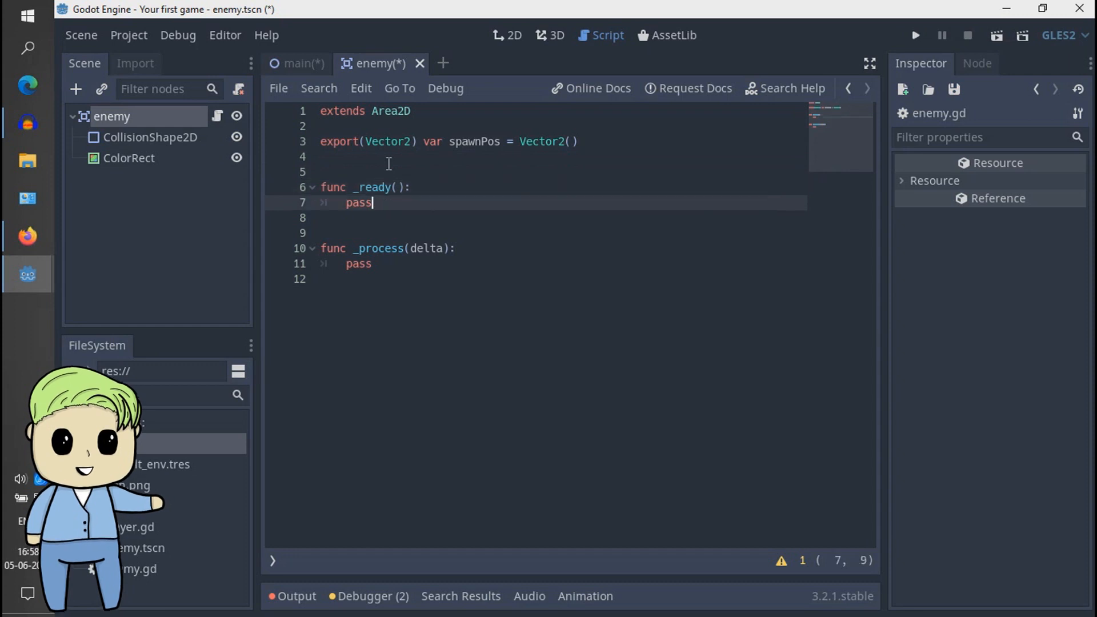
key("shift+Up")
key("shift+Up")
key("shift+Up")
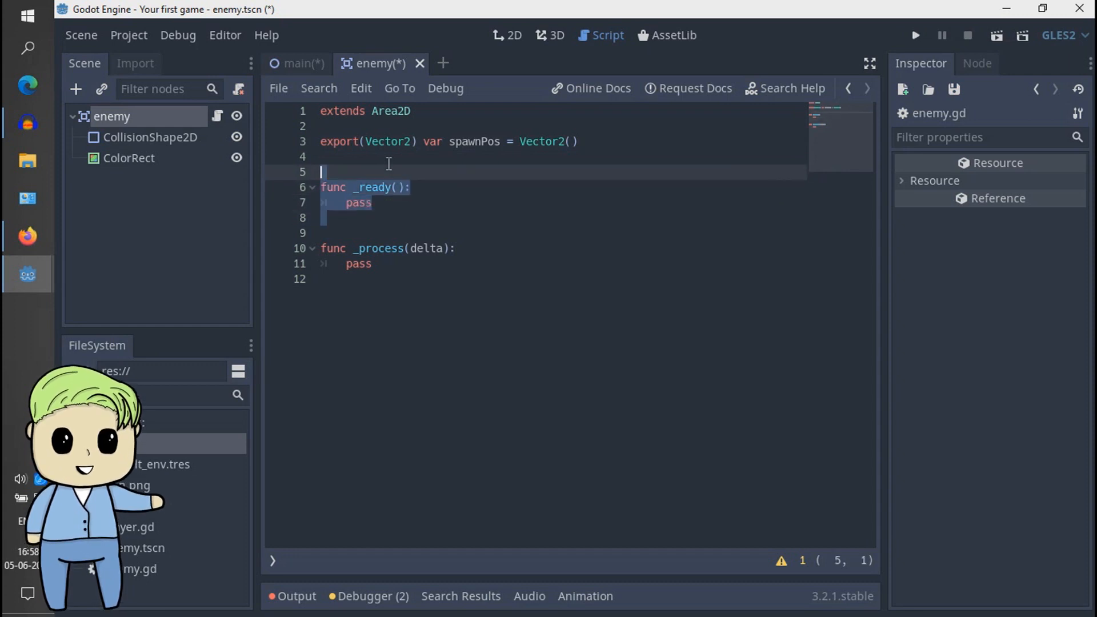
key("BackSpace")
key("BackSpace")
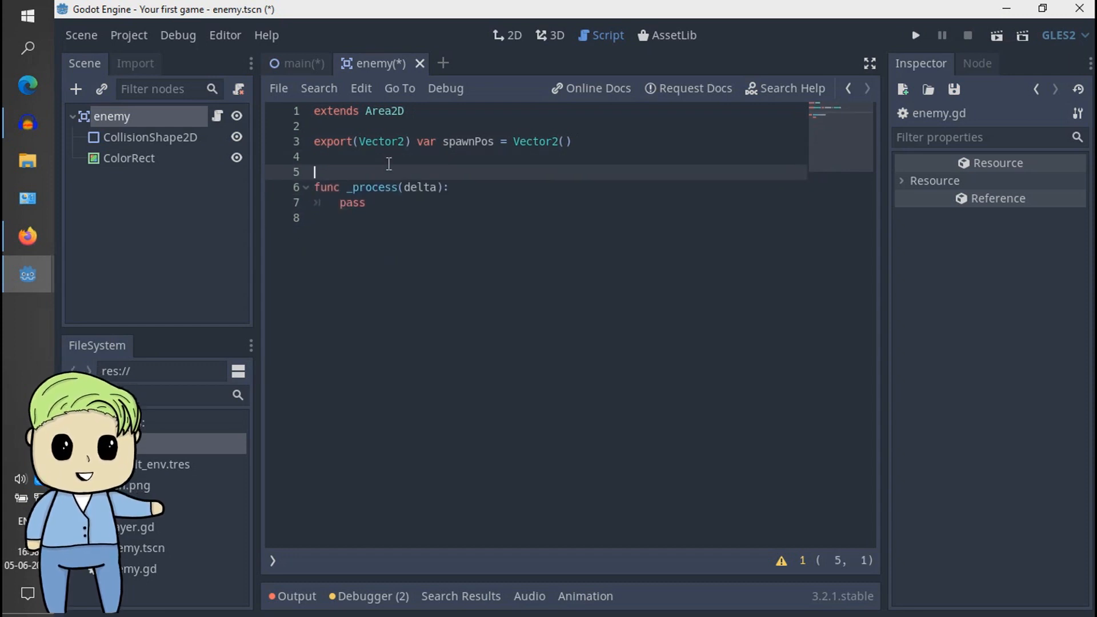
key("Delete")
key("Return")
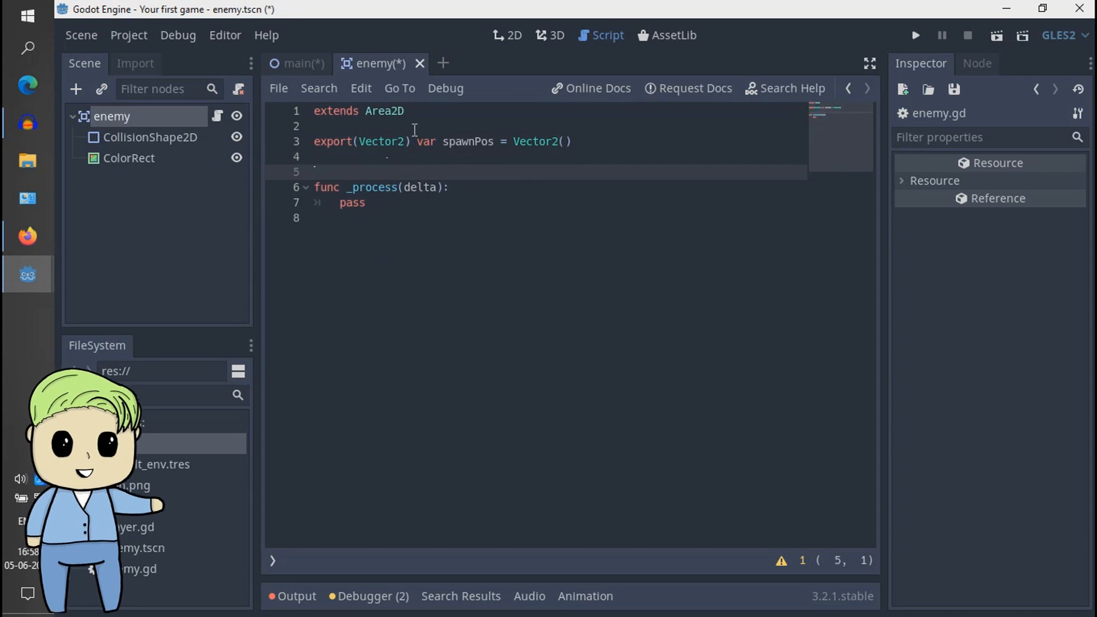
- Add a VisibilityNotifier2D node as a child of the enemy root node
left_click(393, 203)
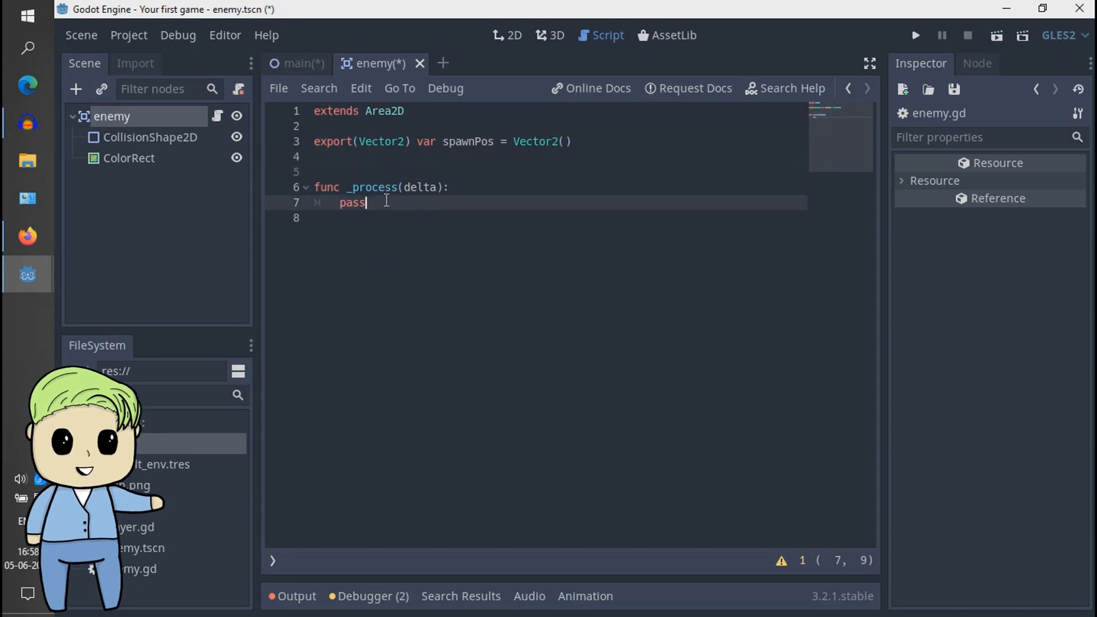
left_click(137, 238)
left_click(155, 123)
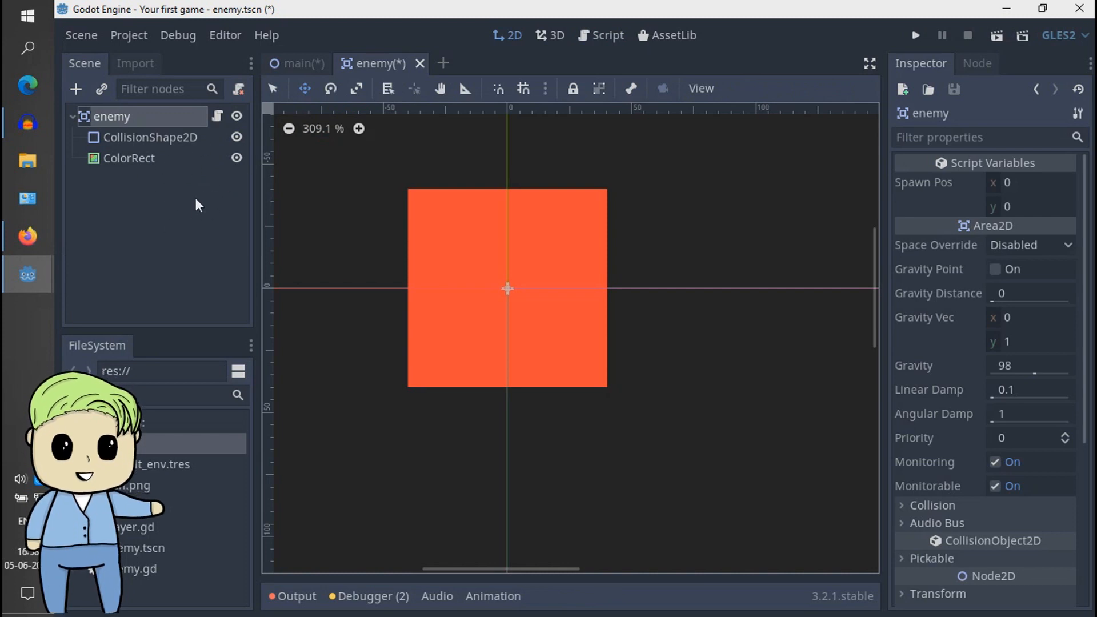
key("ctrl+a")
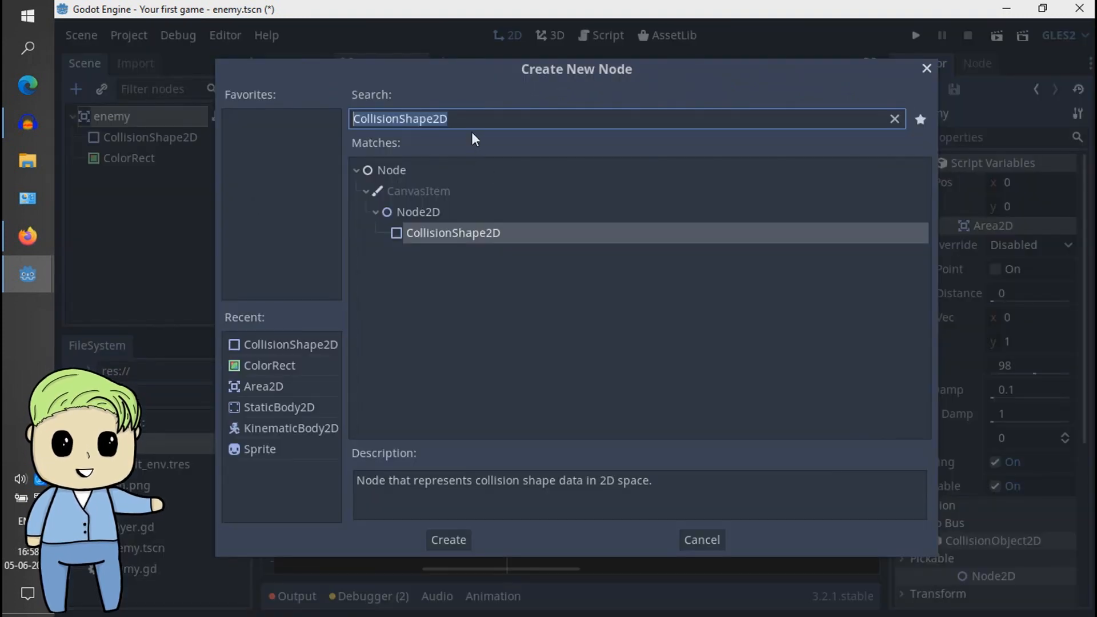
type("visi")
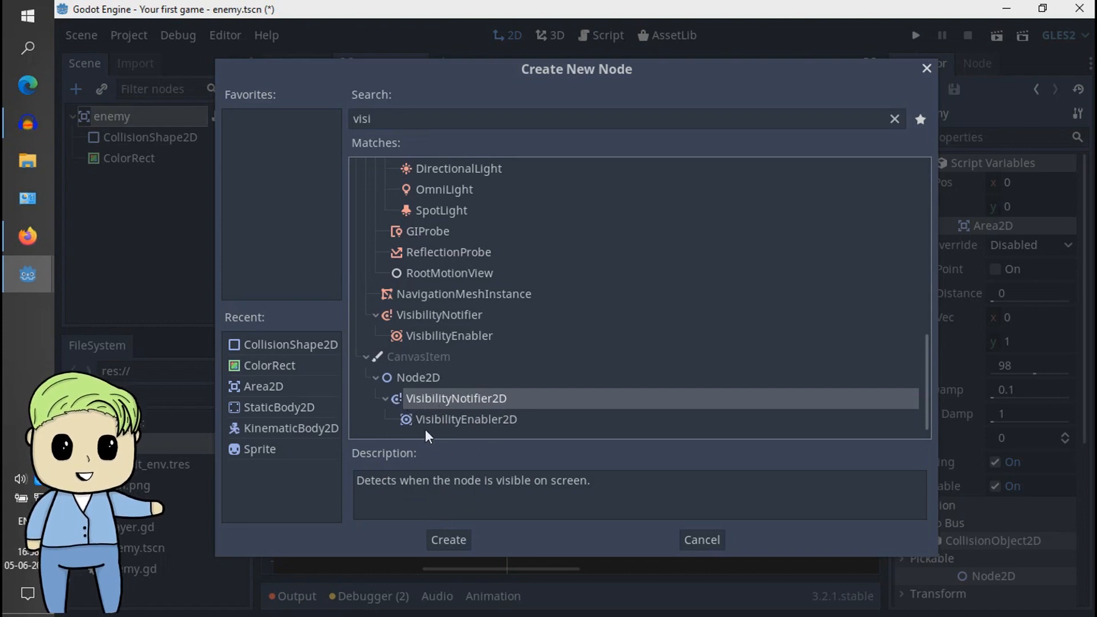
left_click(448, 540)
left_click(201, 220)
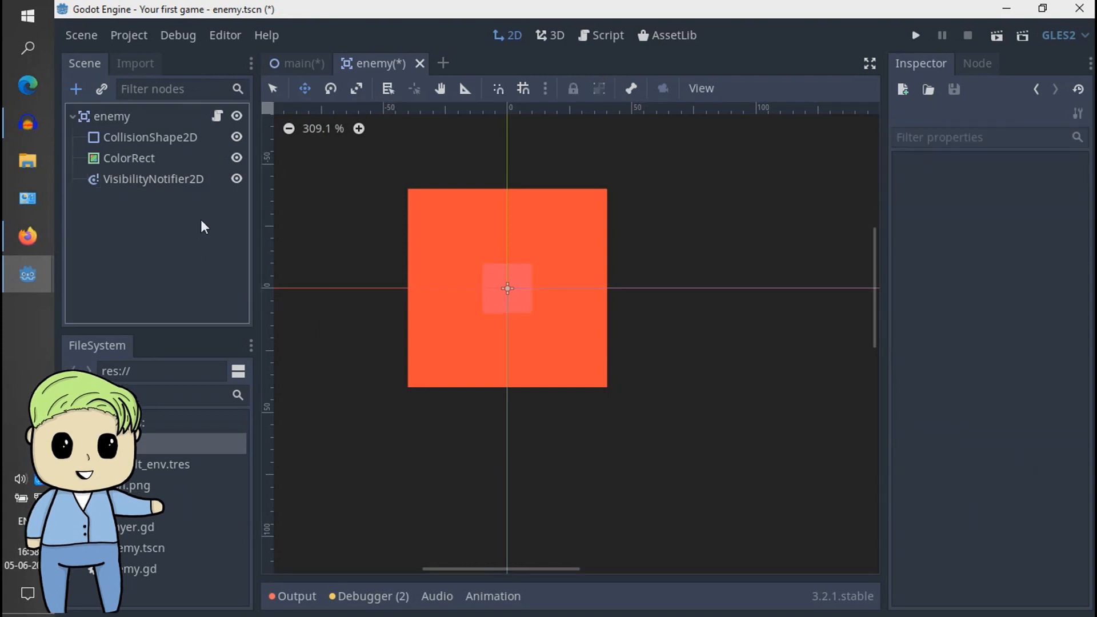
- Connect the VisibilityNotifier2D's screen_exited signal to the enemy script with receiver method _on_VisibilityNotifier2D_screen_exited
left_click(172, 179)
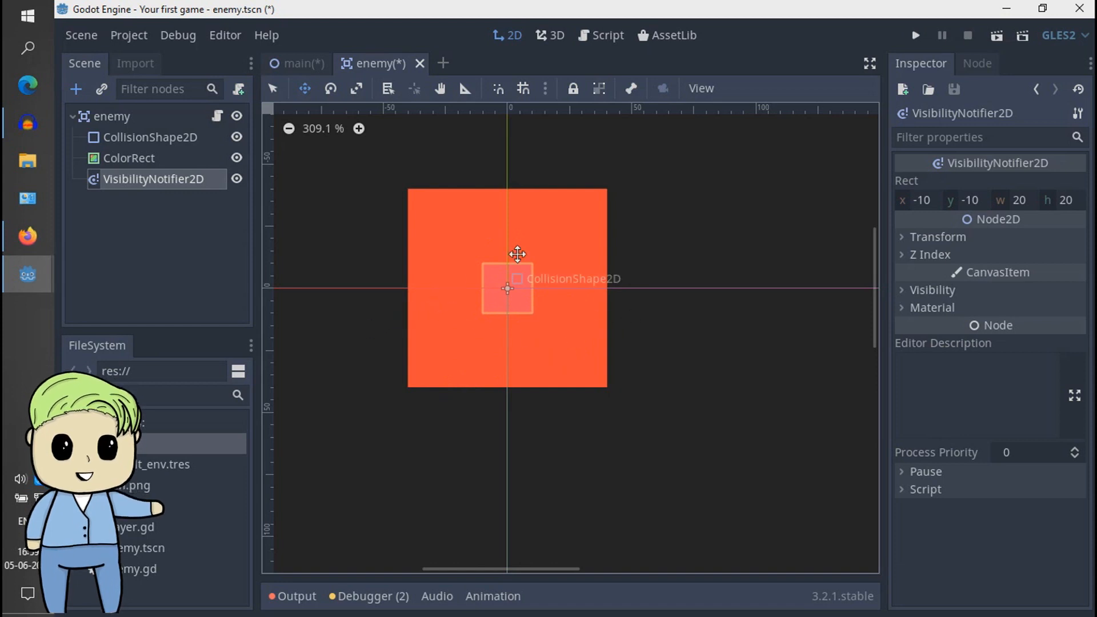
left_click(978, 65)
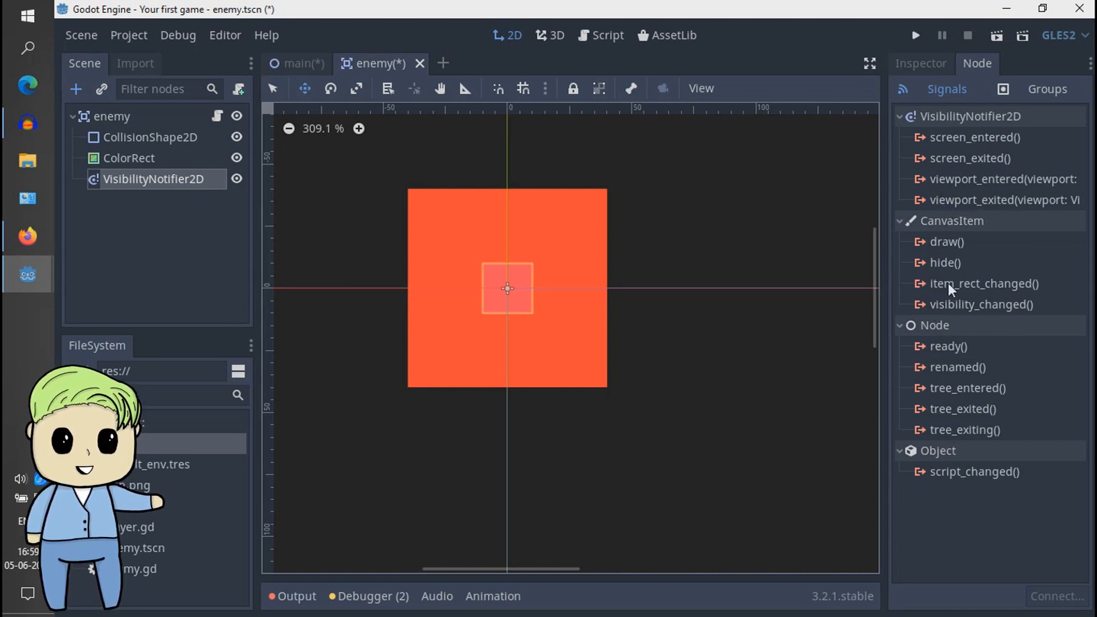
left_click(986, 156)
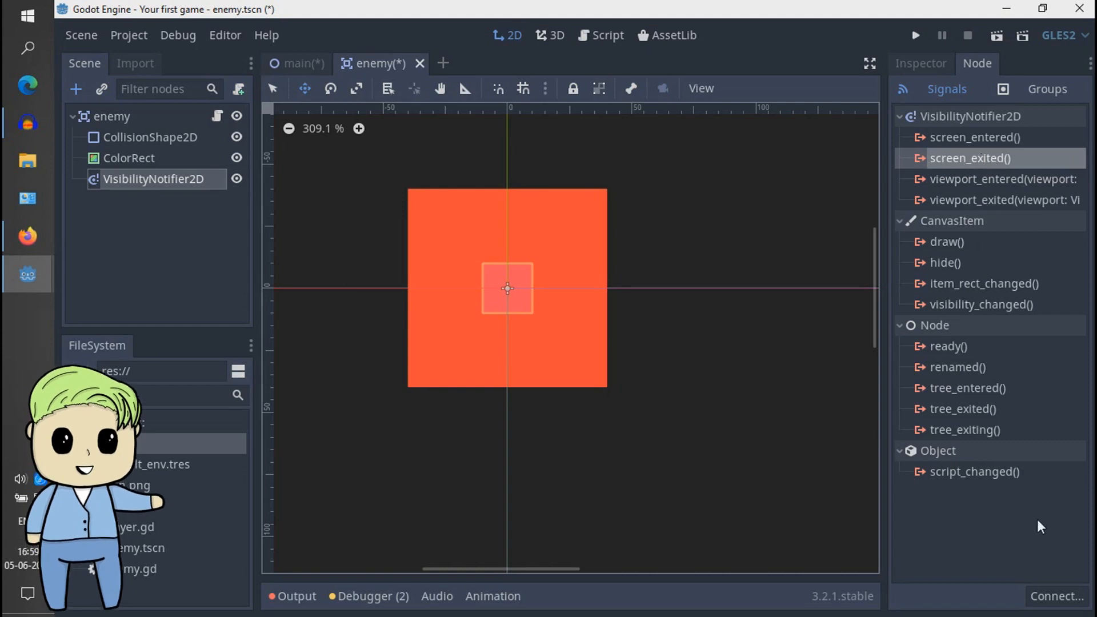
left_click(1041, 592)
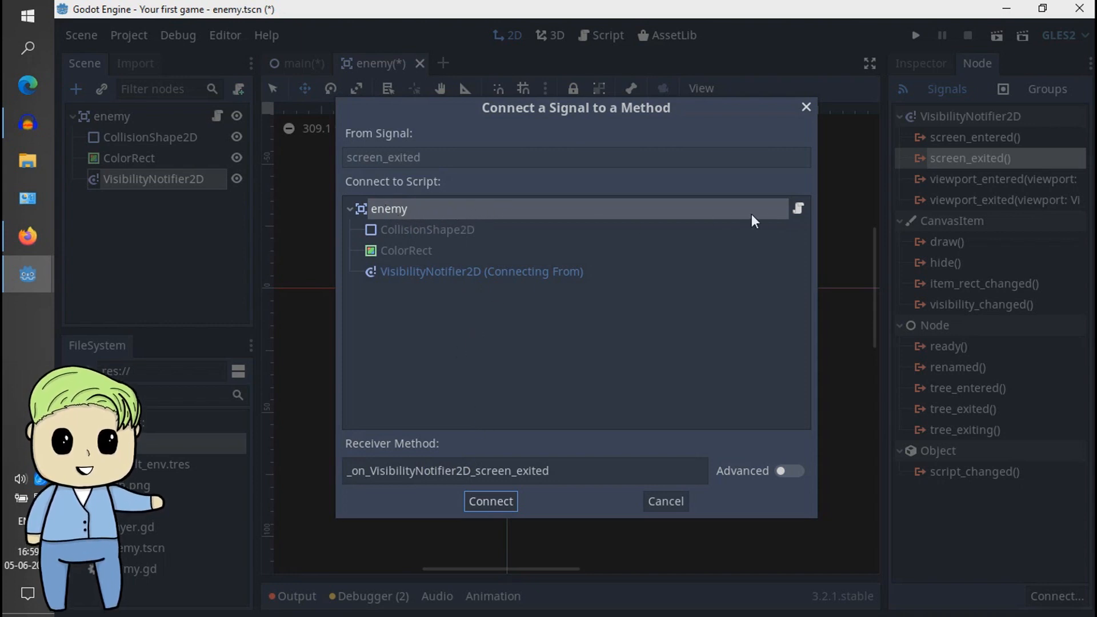
left_click(491, 501)
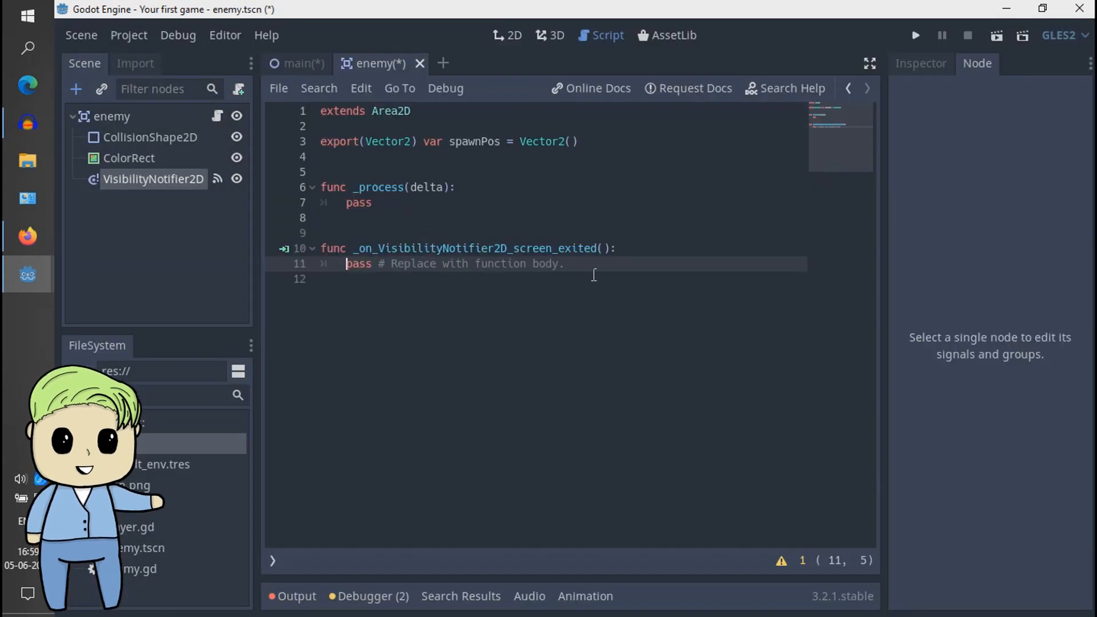
- Remove the placeholder comment from the screen_exited handler and insert one empty indented line above its pass statement
left_click_drag(575, 268, 372, 266)
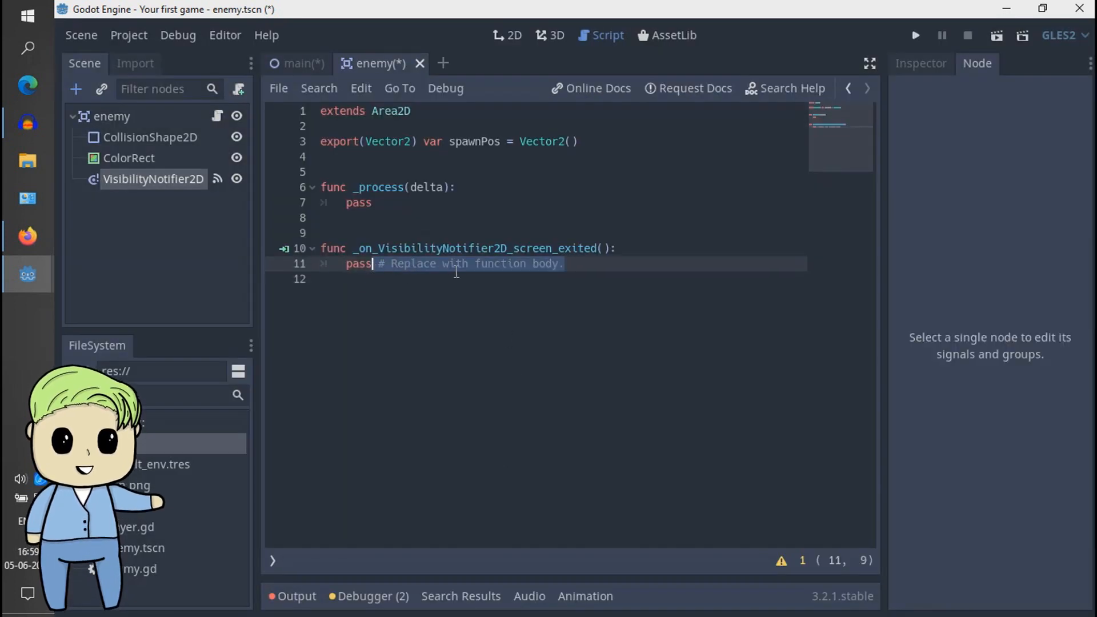
key("BackSpace")
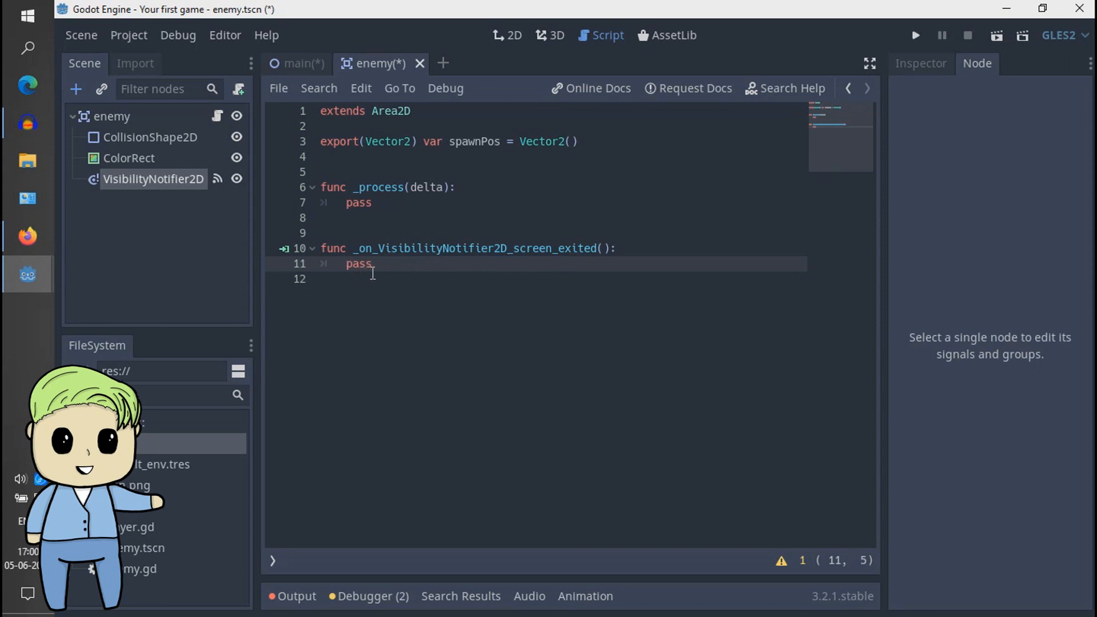
left_click(347, 264)
key("Return")
key("Return")
left_click(354, 266)
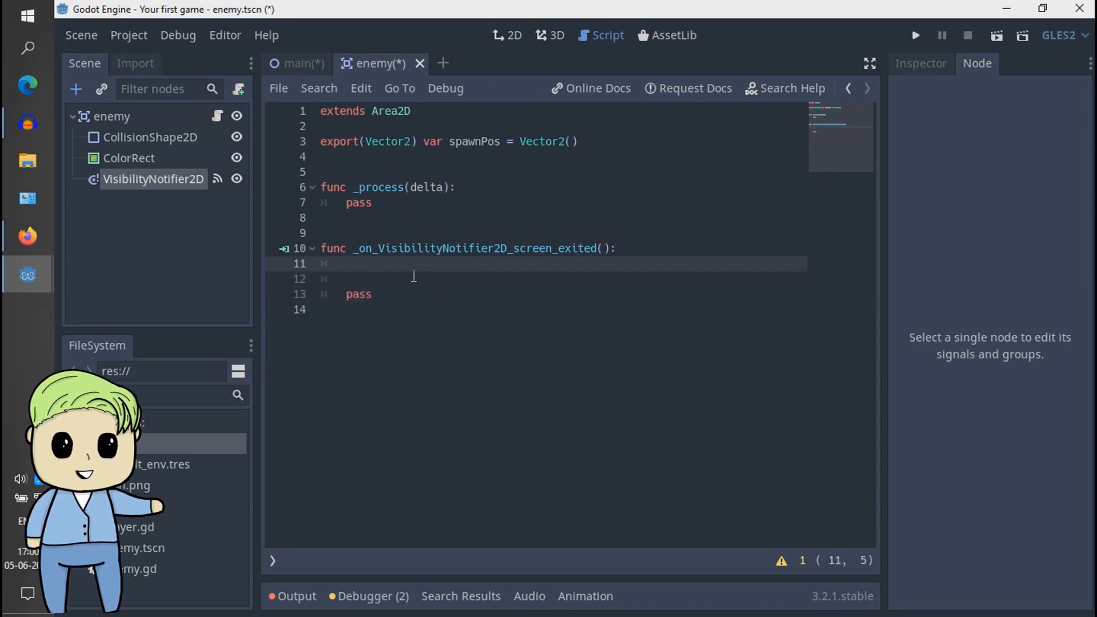
left_click_drag(372, 294, 319, 256)
left_click(346, 265)
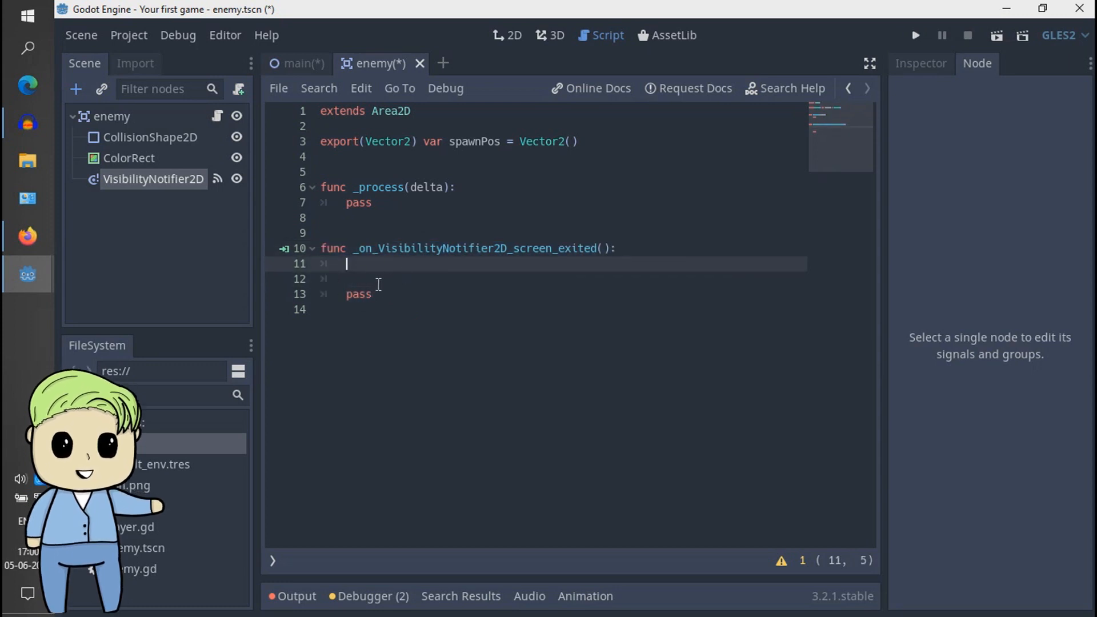
left_click(368, 284)
key("BackSpace")
key("BackSpace")
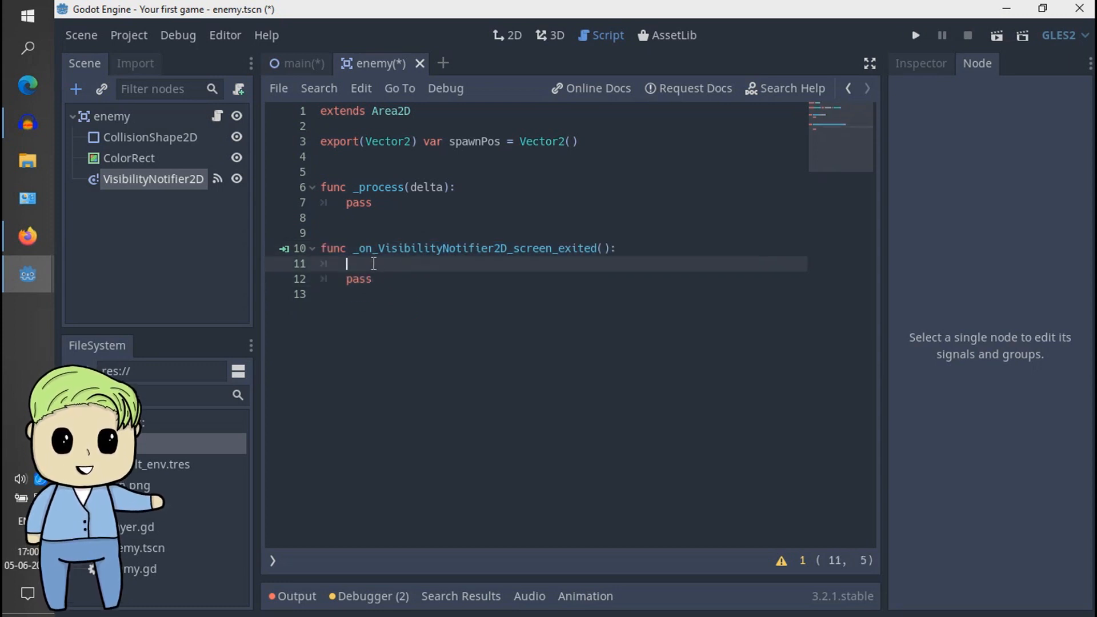
- Examine the enemy root node's script variable and Transform position properties, and return to its script
left_click(169, 117)
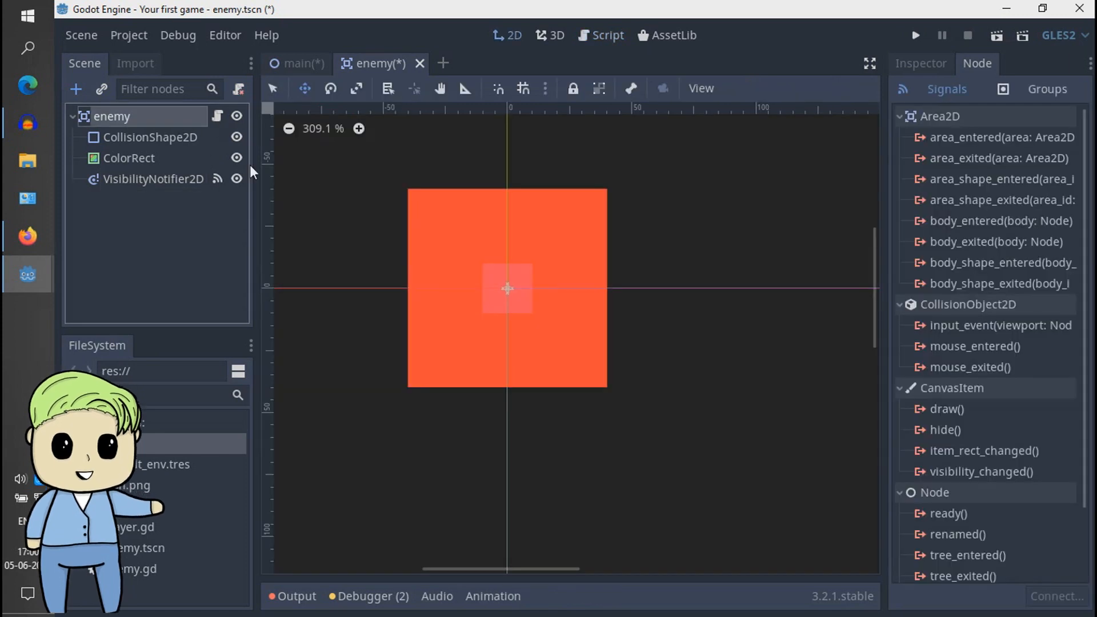
left_click(922, 64)
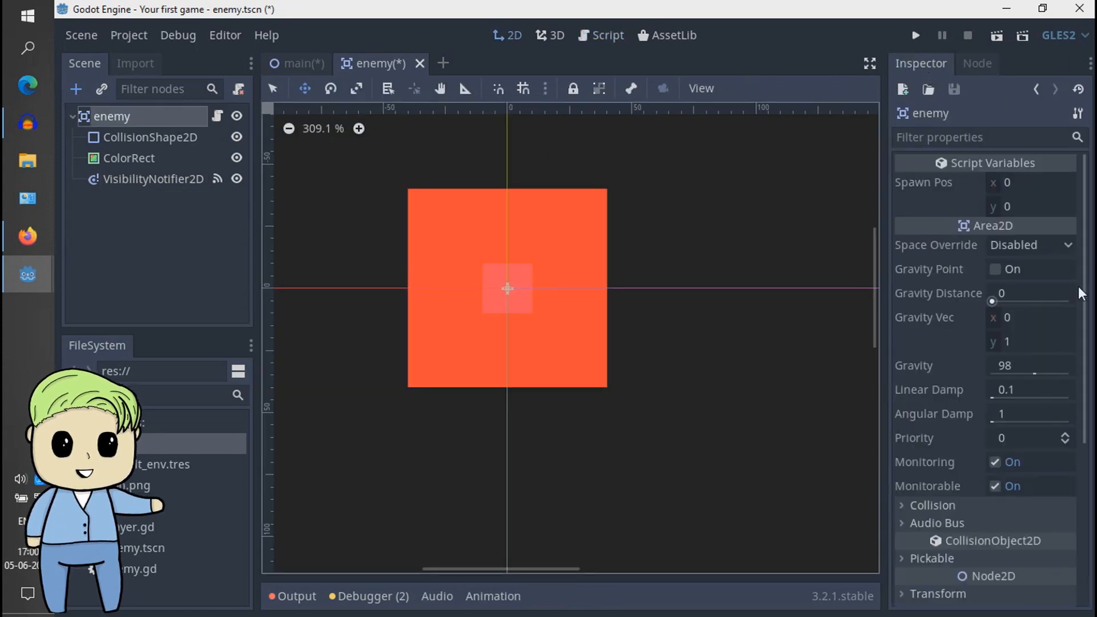
scroll(1075, 378, "down", 5)
left_click(951, 342)
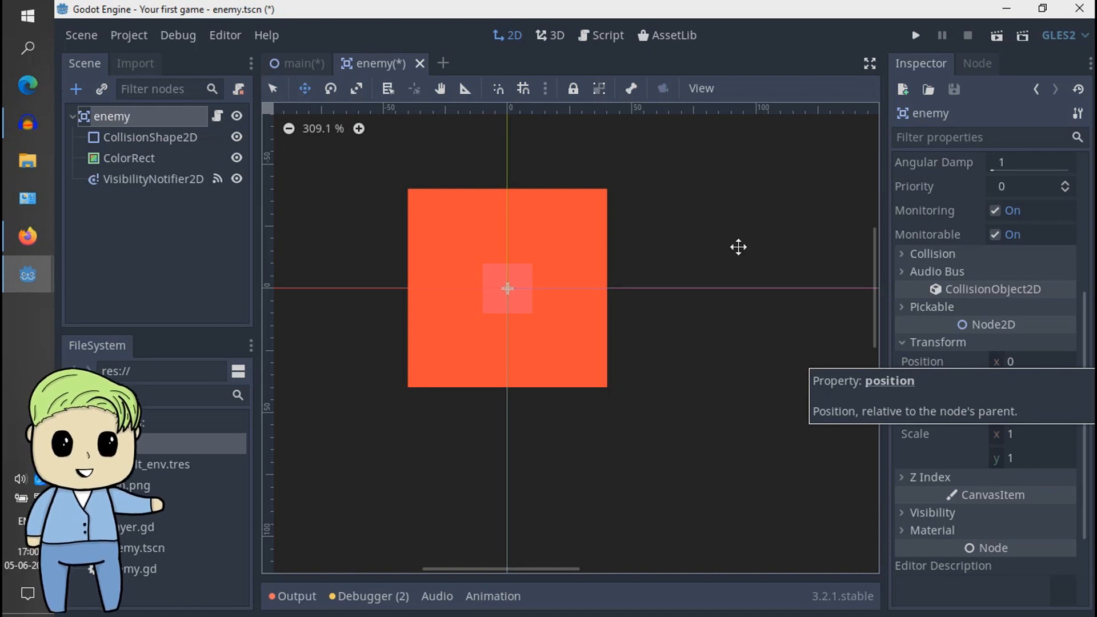
left_click(217, 116)
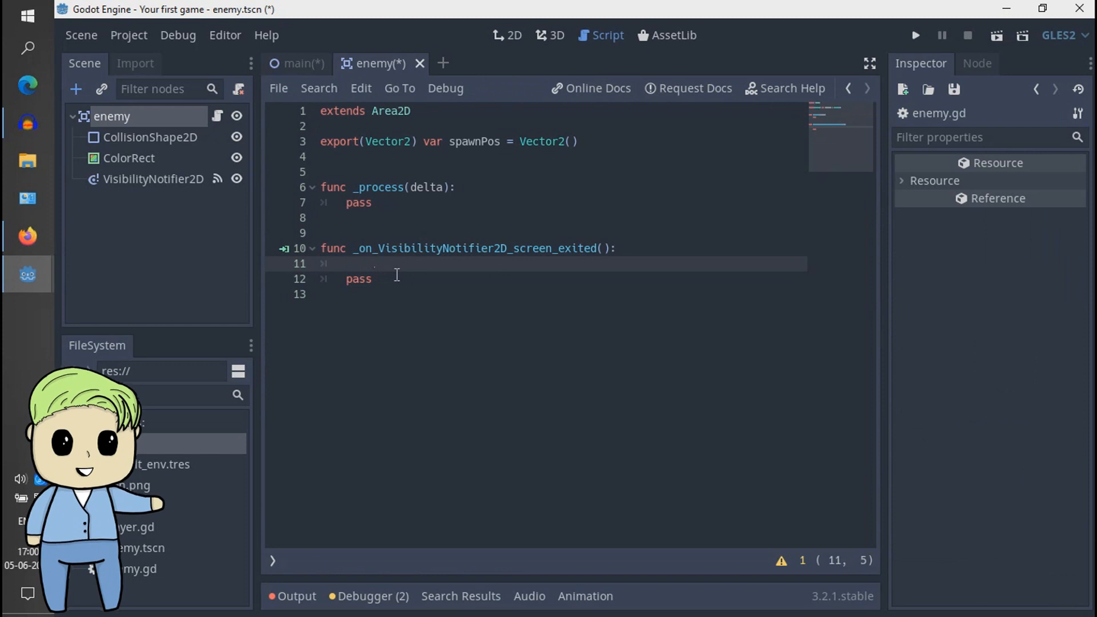
- Write position = spawnPos on the empty line of the screen_exited handler, above its pass statement
type("pos")
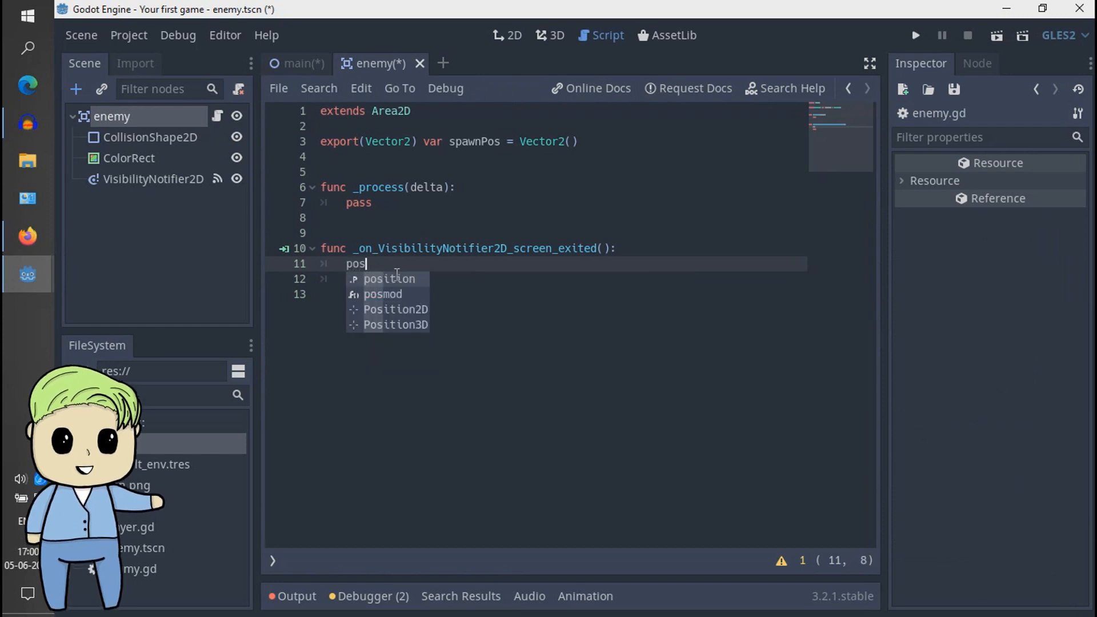
key("Return")
key("Return")
key("BackSpace")
key("BackSpace")
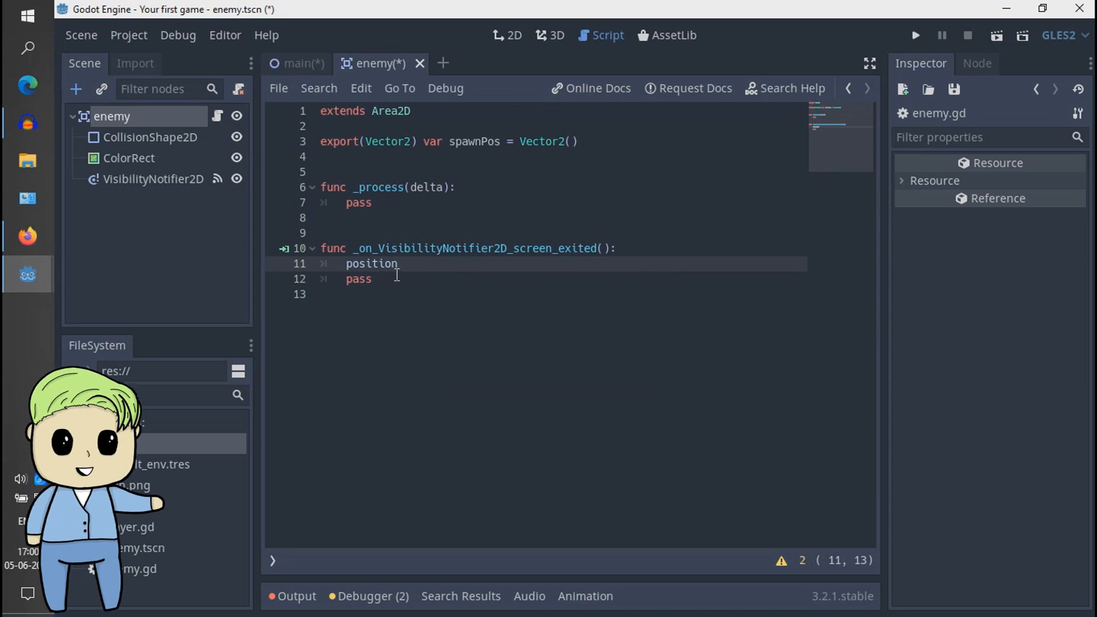
type("= sp")
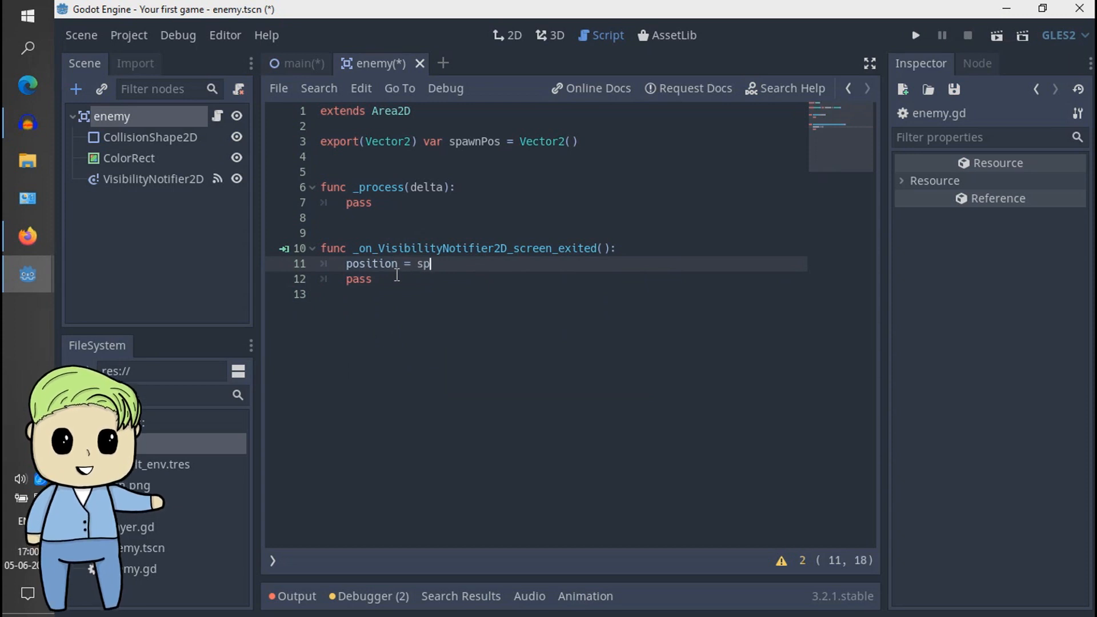
type("awn")
key("Return")
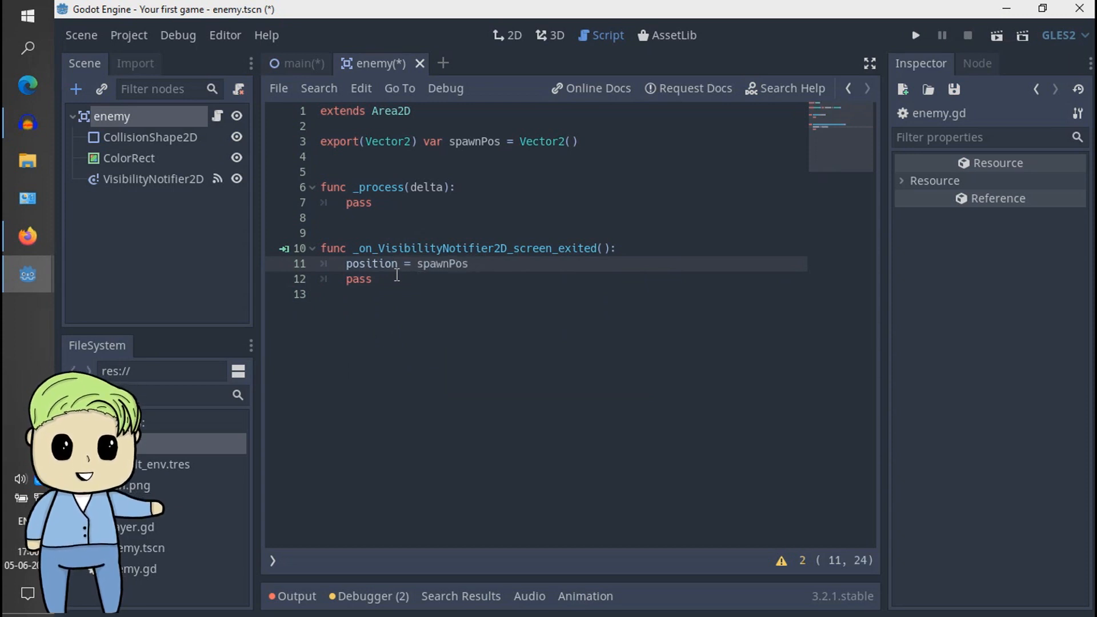
left_click(376, 280)
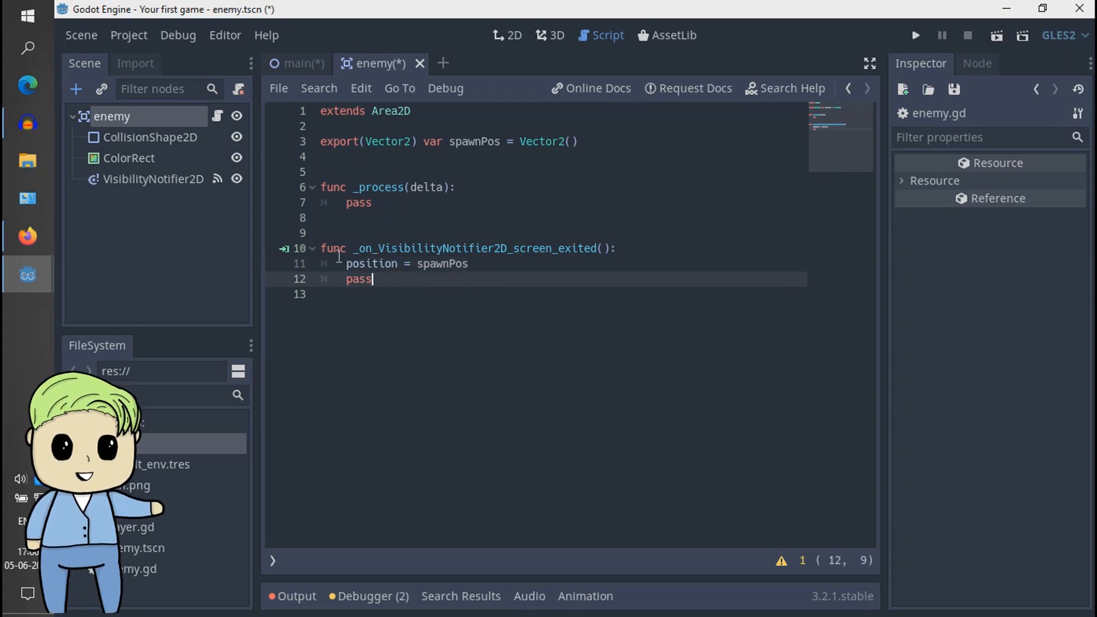
left_click_drag(339, 256, 328, 239)
left_click(352, 265)
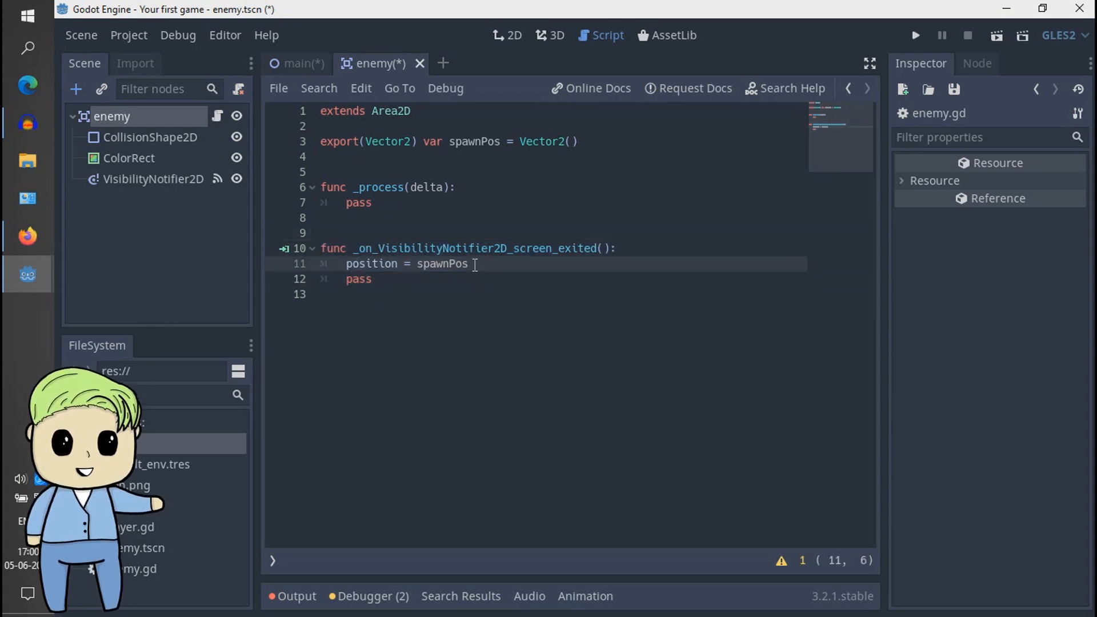
mouse_move(475, 265)
left_mouse_down()
mouse_move(368, 267)
mouse_move(460, 266)
left_mouse_up()
left_click(366, 266)
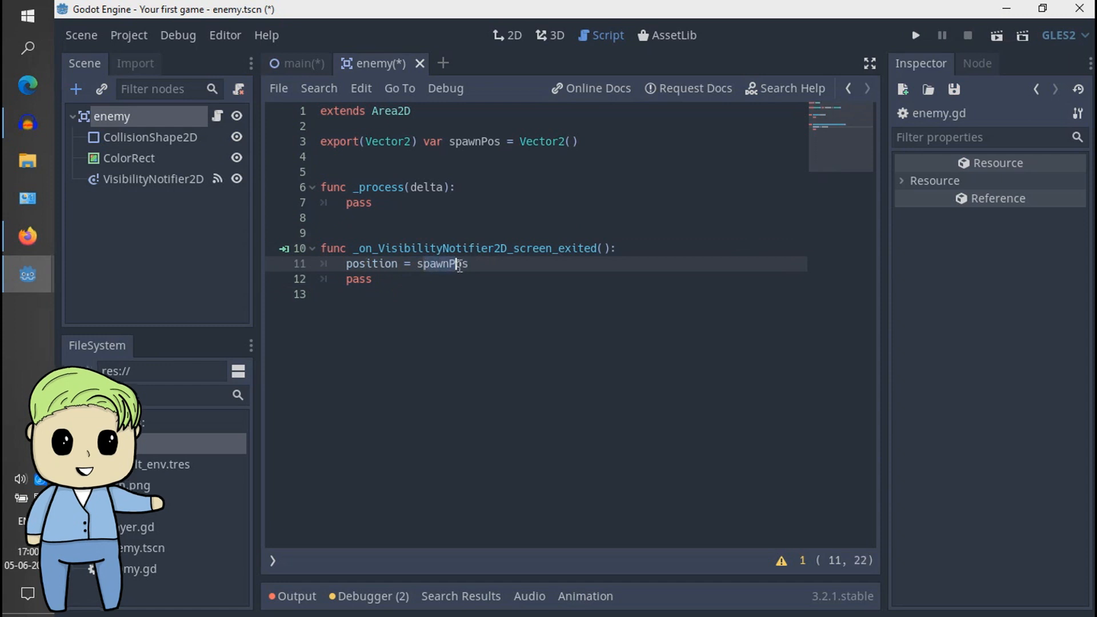
left_click(460, 266)
- Insert the line position.x -= 5 at the start of the _process function, above its pass statement
left_click(471, 187)
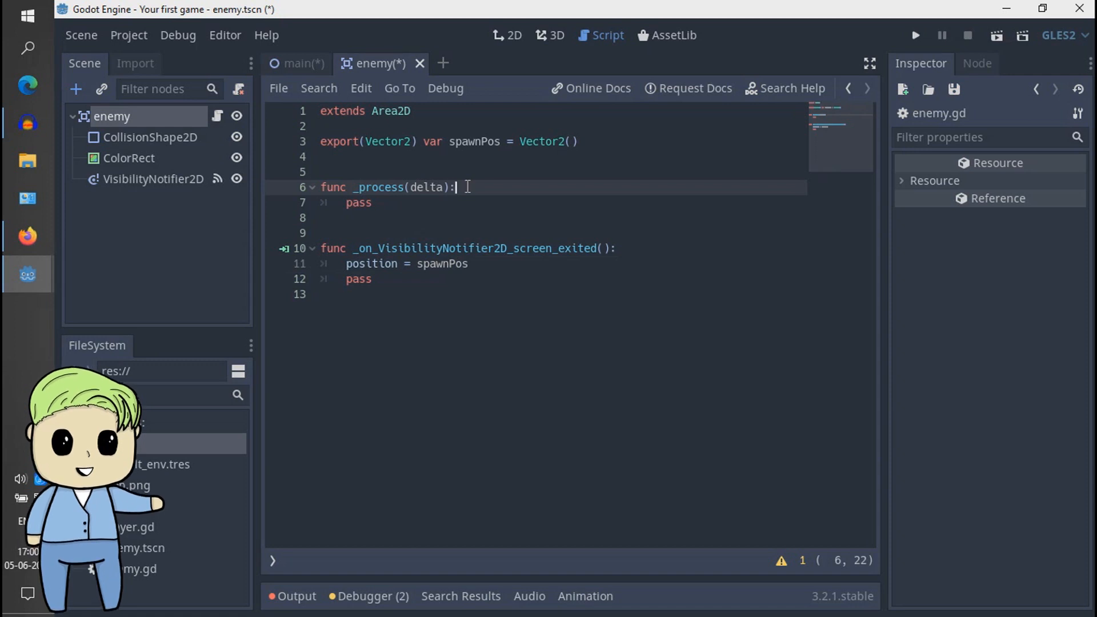
key("Return")
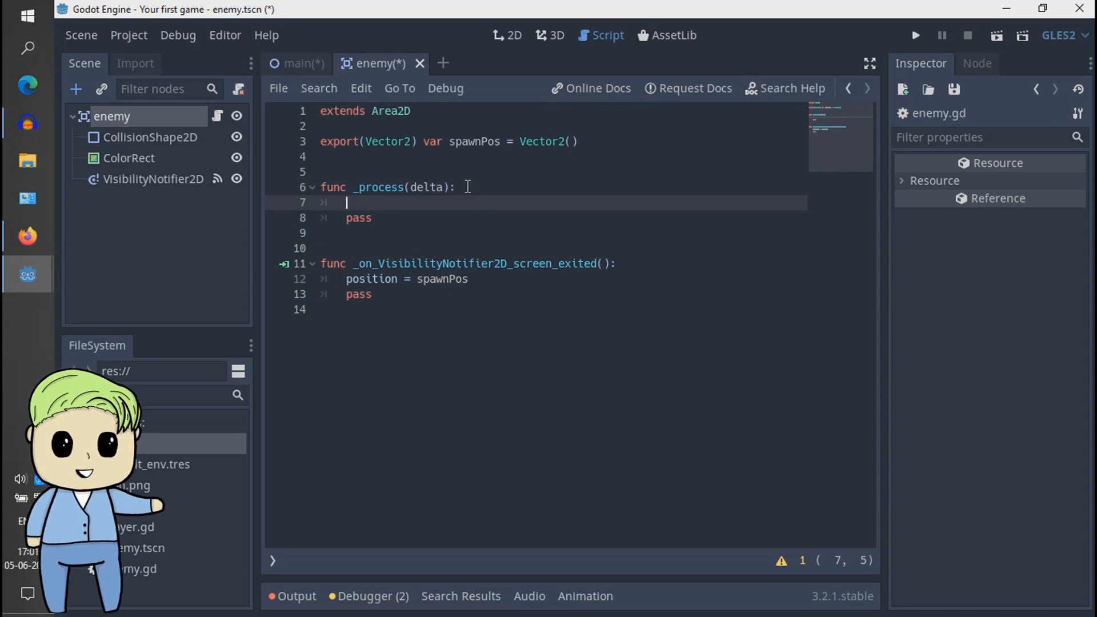
type("posti")
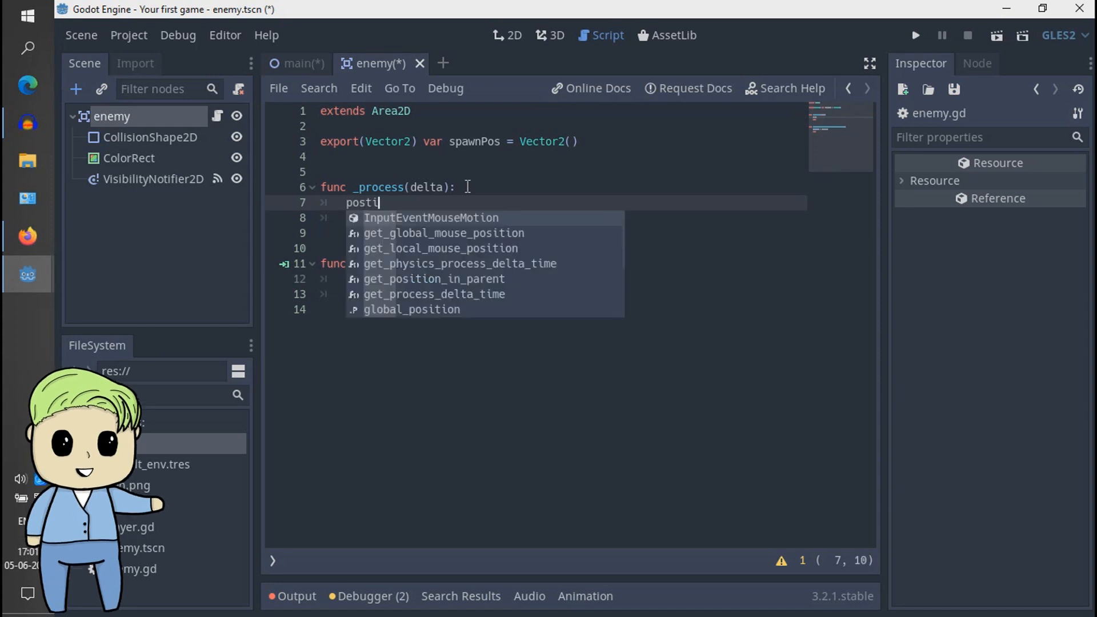
key("BackSpace")
key("BackSpace")
type("ition")
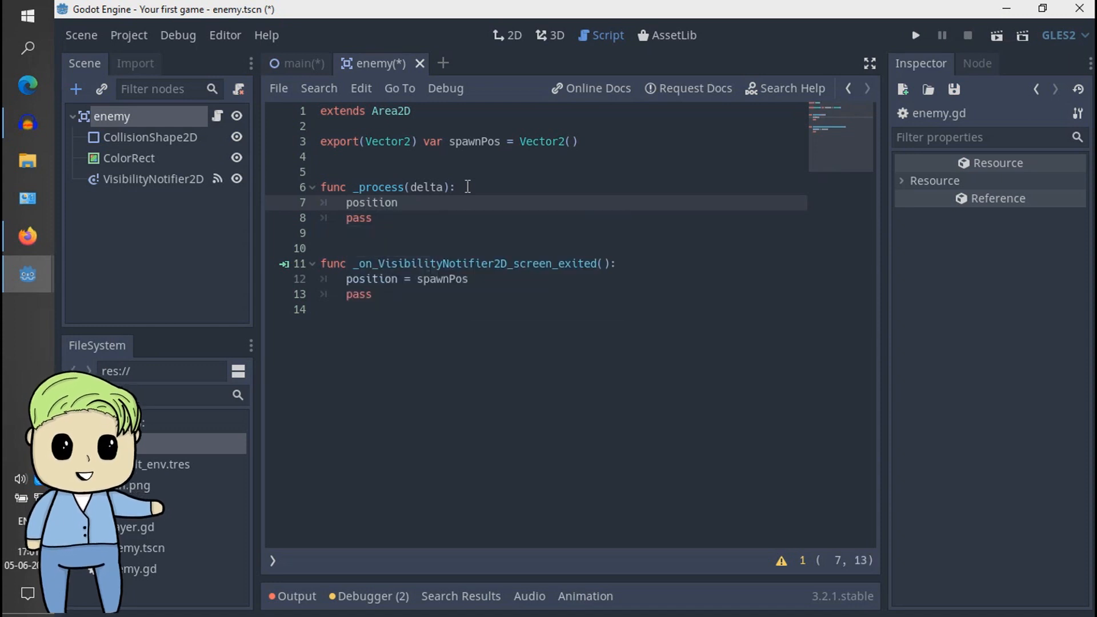
type(".x")
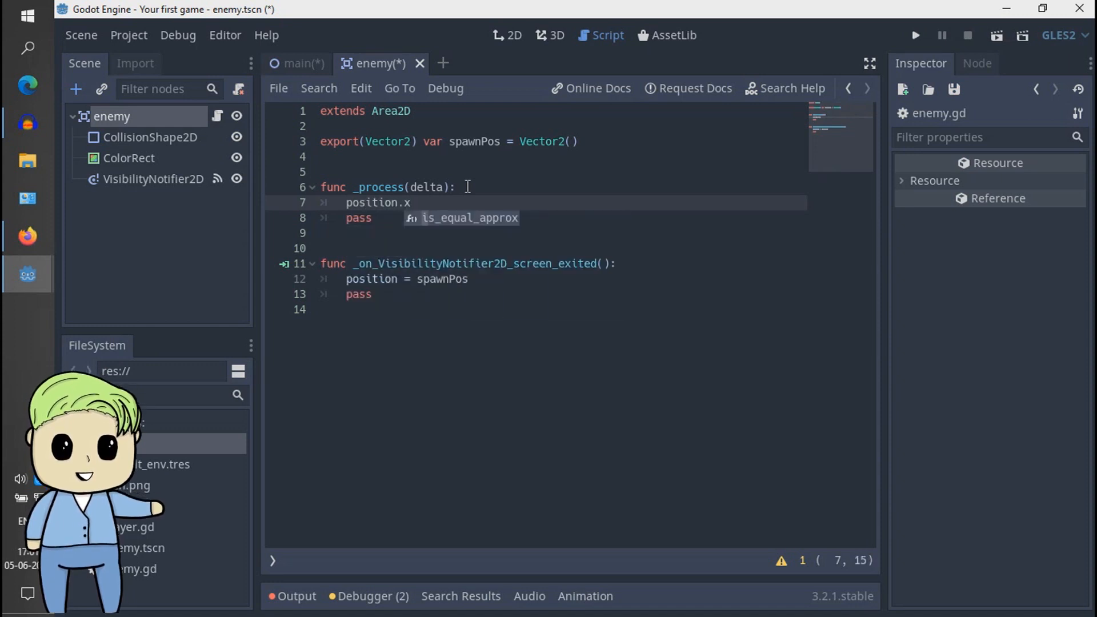
type(" =")
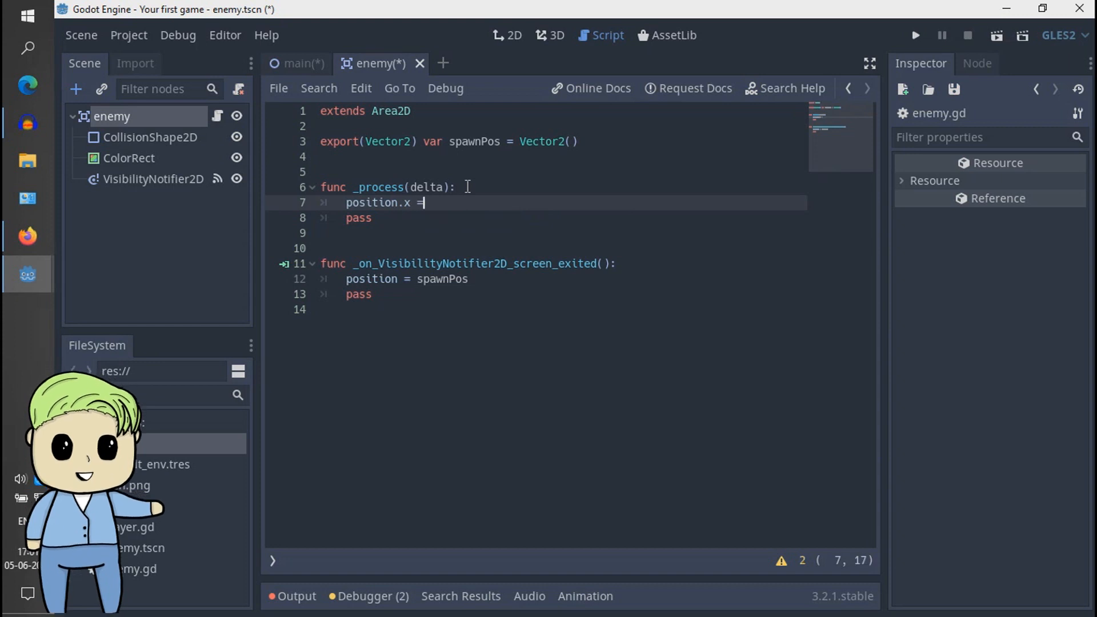
key("BackSpace")
type("-= ")
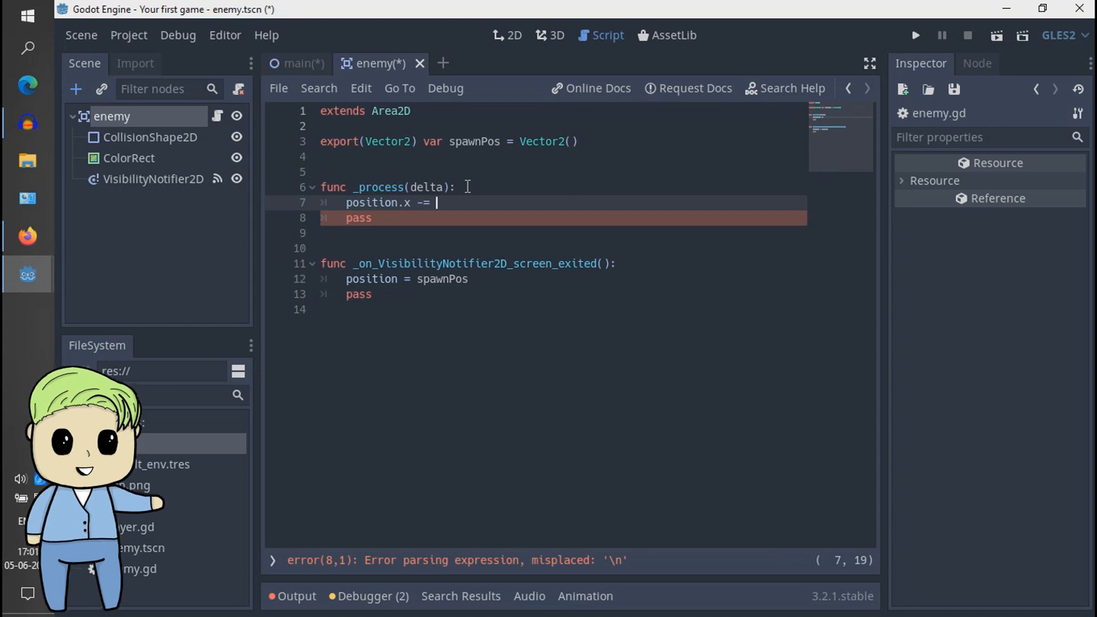
type("5")
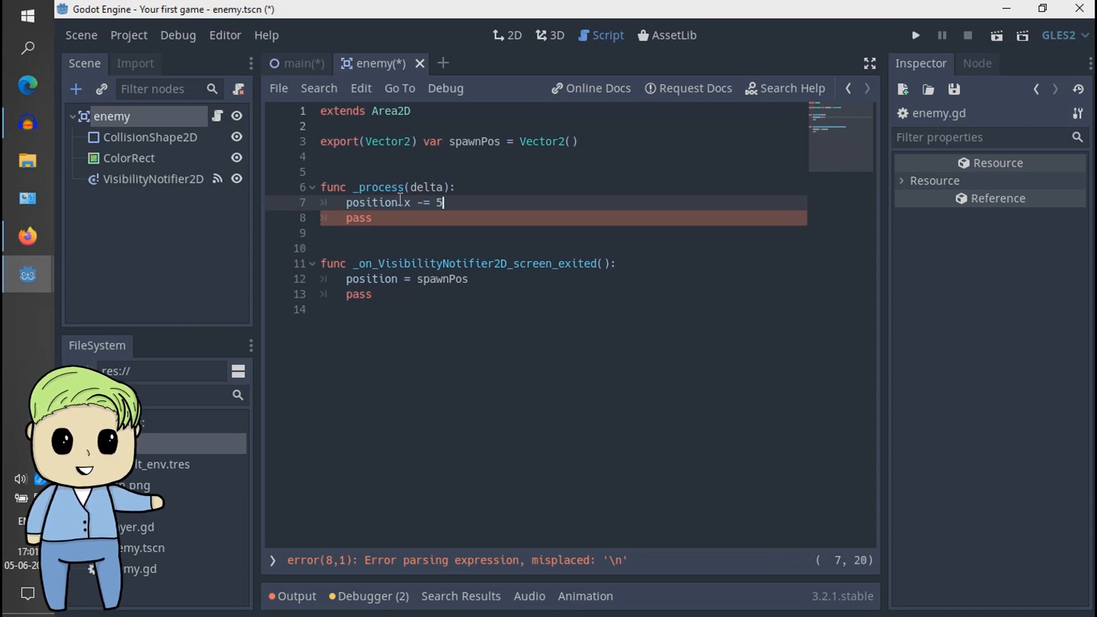
- Multiply the 5 in the position.x line of _process by delta
left_click(410, 187)
double_click(425, 187)
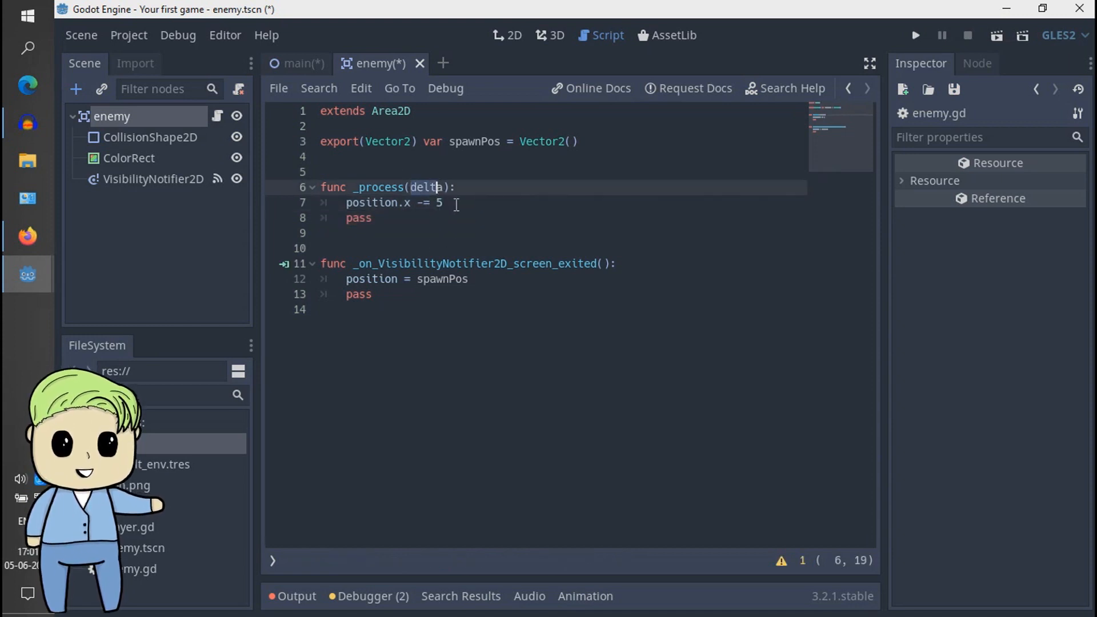
left_click(459, 203)
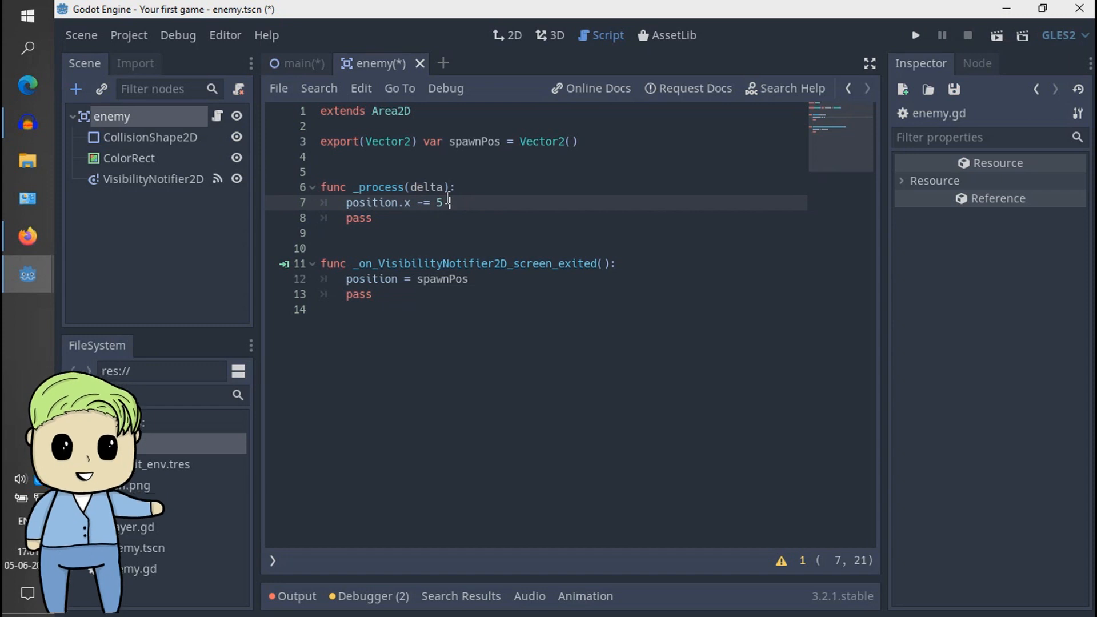
type("* del")
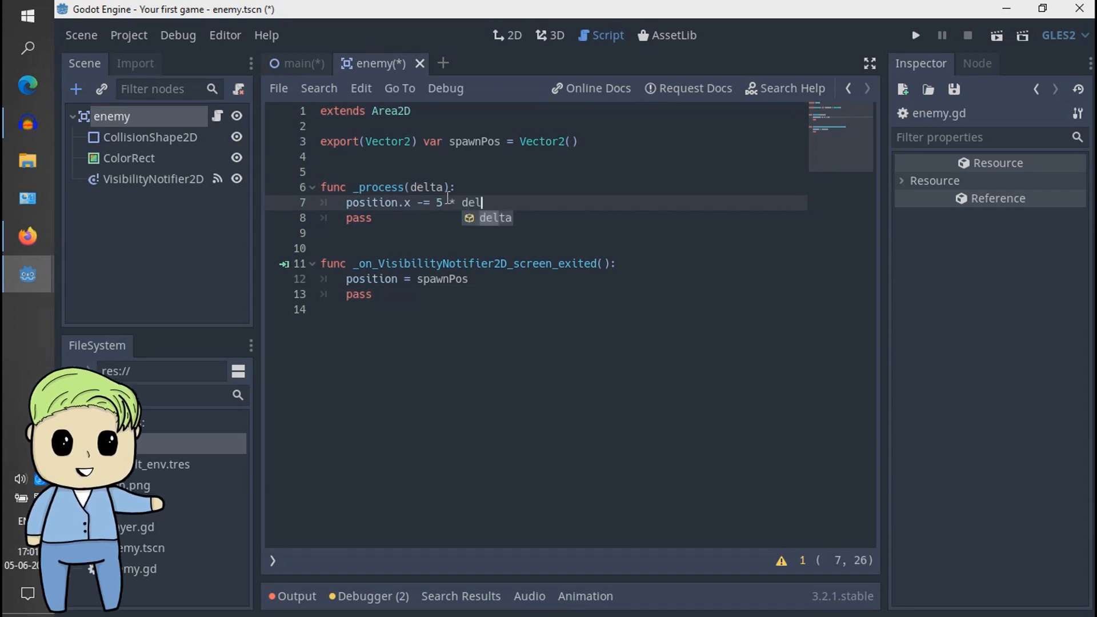
key("Return")
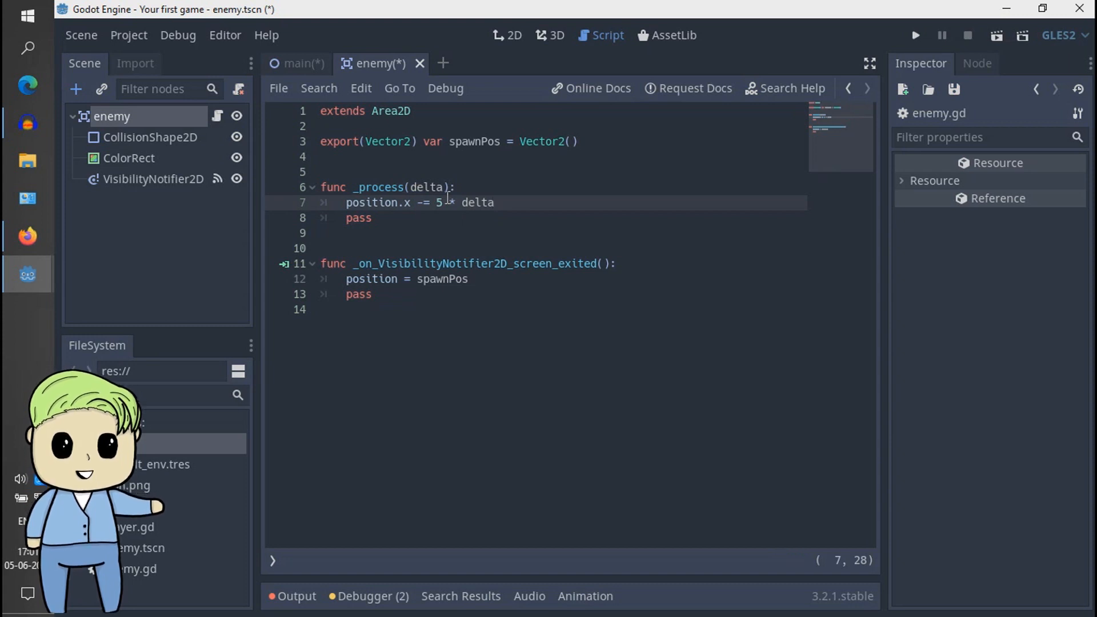
key("Left")
left_click_drag(439, 211, 433, 207)
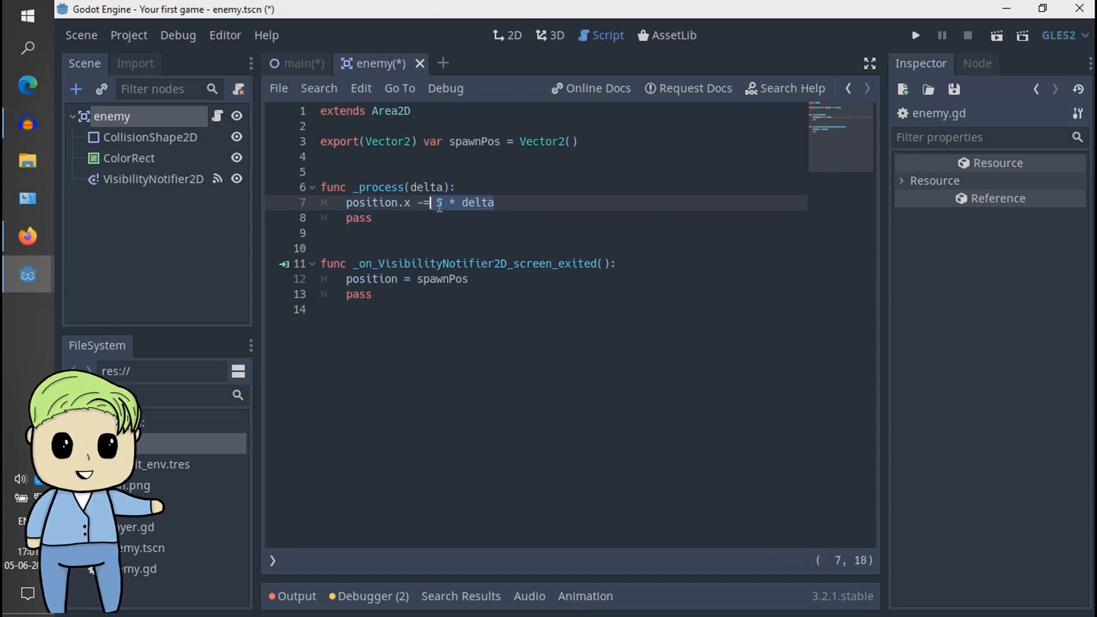
left_click(444, 205)
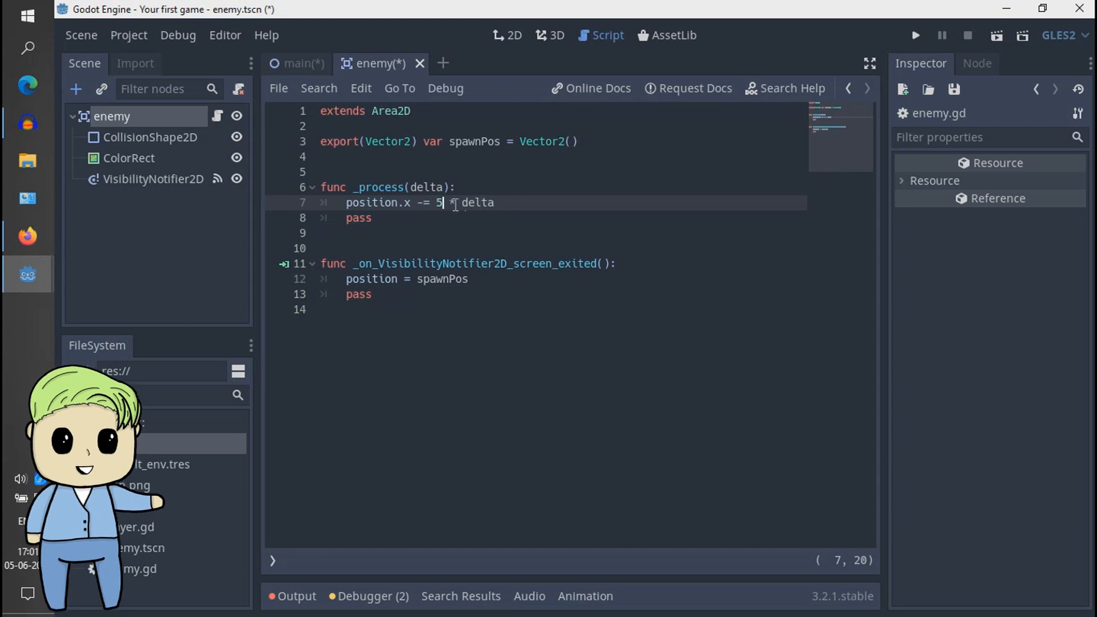
key("Left")
left_click(512, 195)
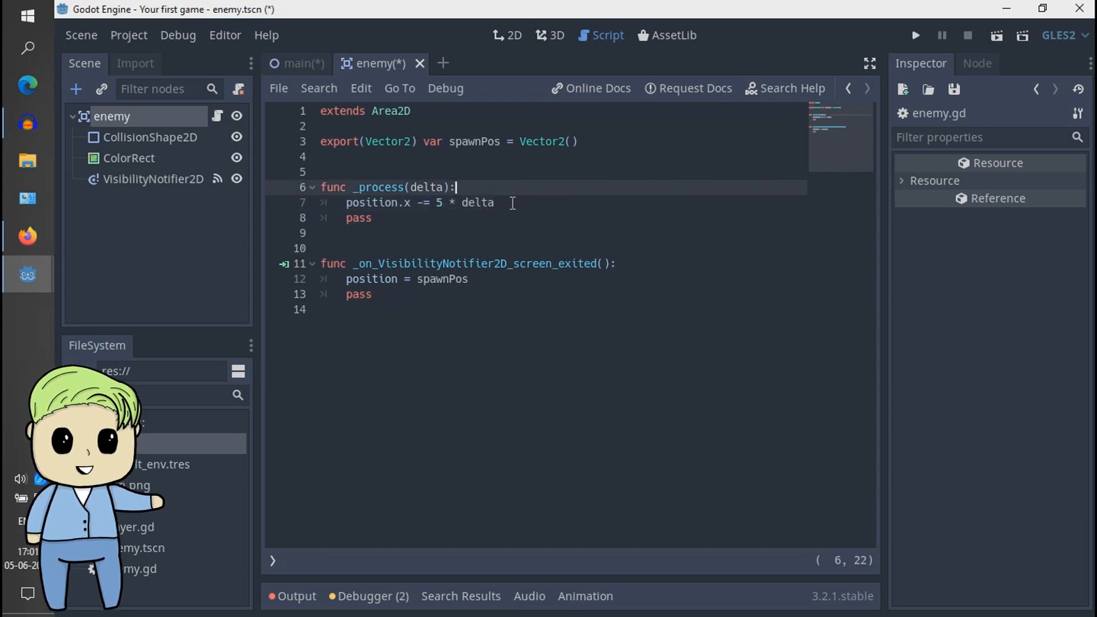
left_click(504, 206)
left_click_drag(503, 205, 490, 205)
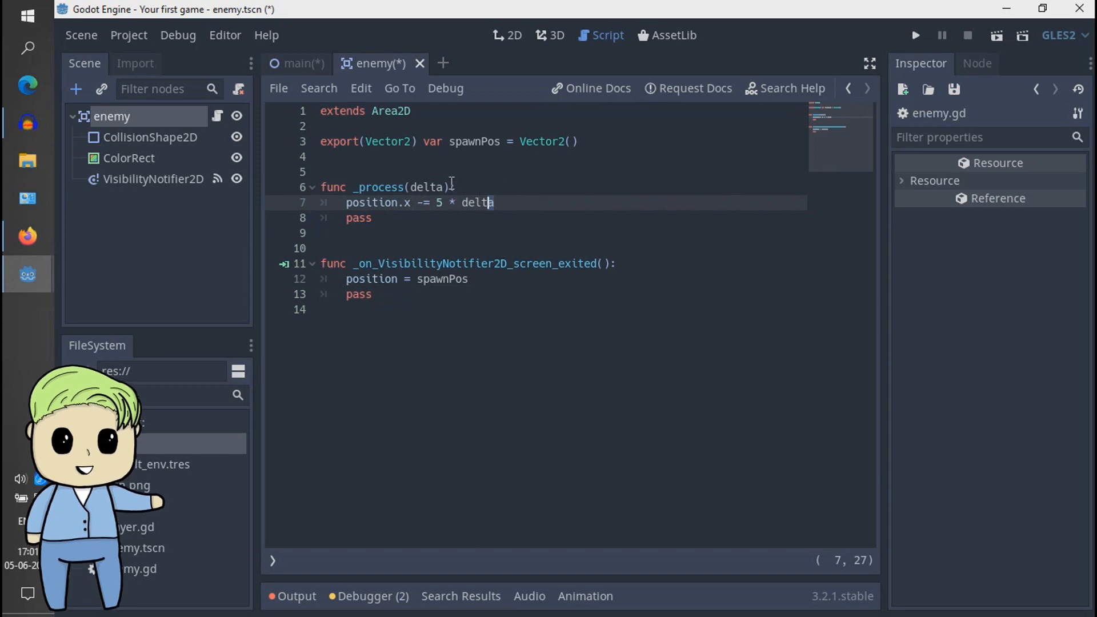
- Declare a variable with var speed = 100 on the line below the spawnPos export
left_click(473, 161)
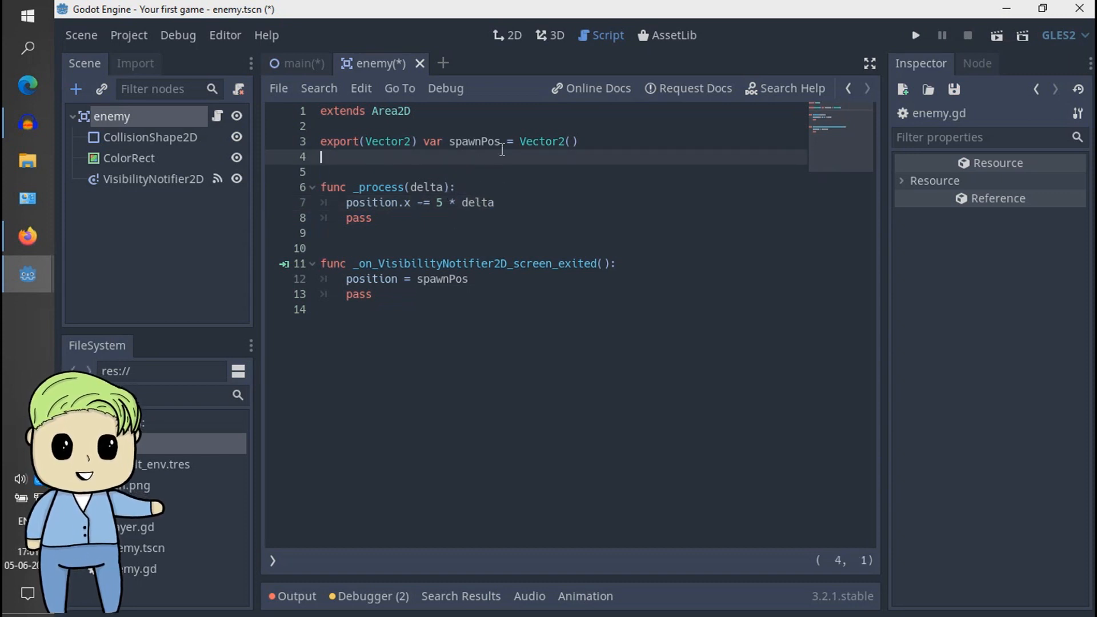
type("var s")
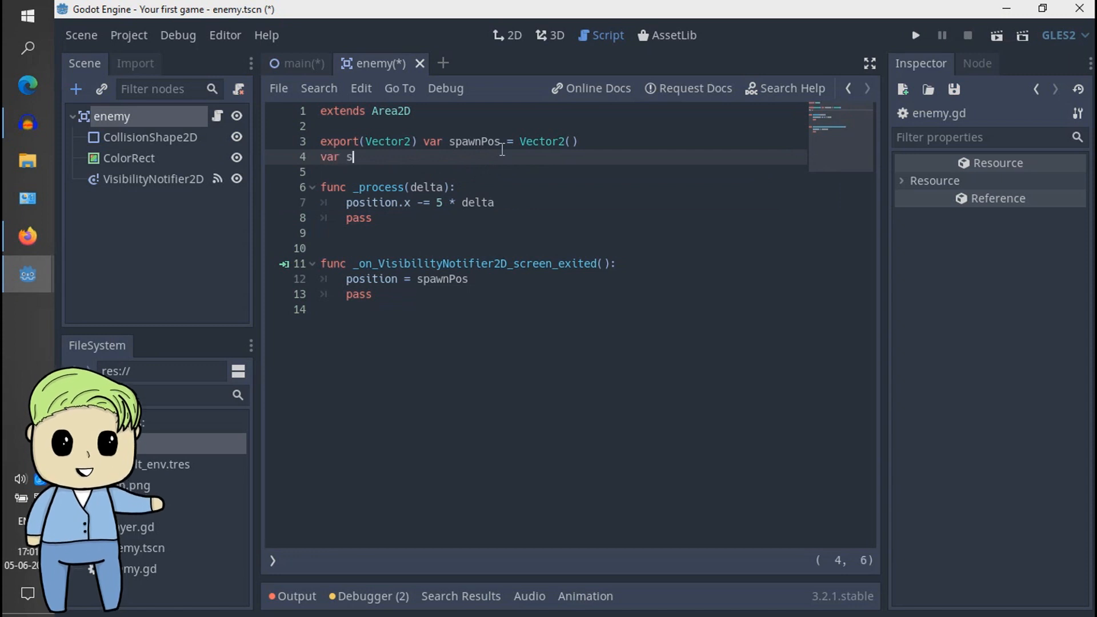
type("peed = ")
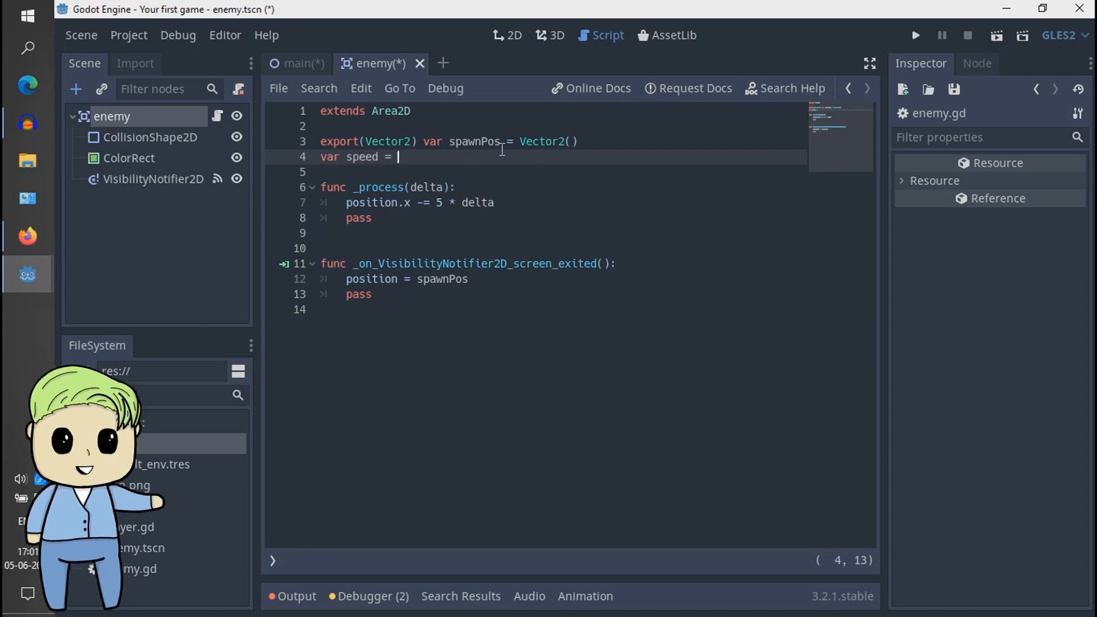
type("100")
- Replace the hard-coded 5 in the _process movement line with speed and save the enemy scene
key("Down")
key("Down")
key("Down")
key("Down")
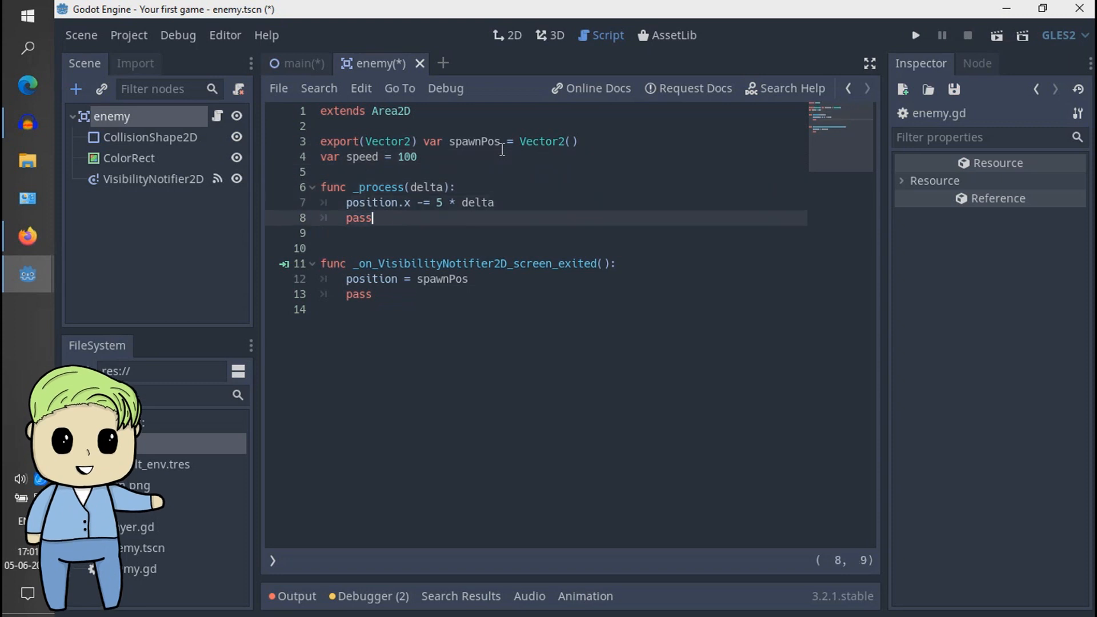
key("Up")
key("Right")
key("Right")
key("Right")
key("Right")
key("BackSpace")
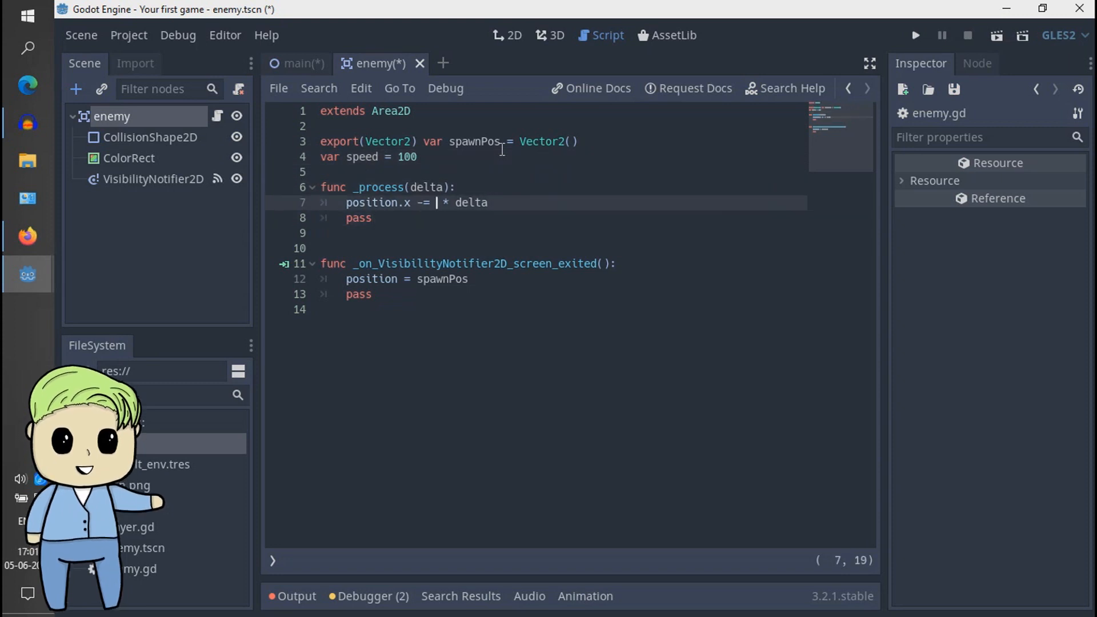
type("speed")
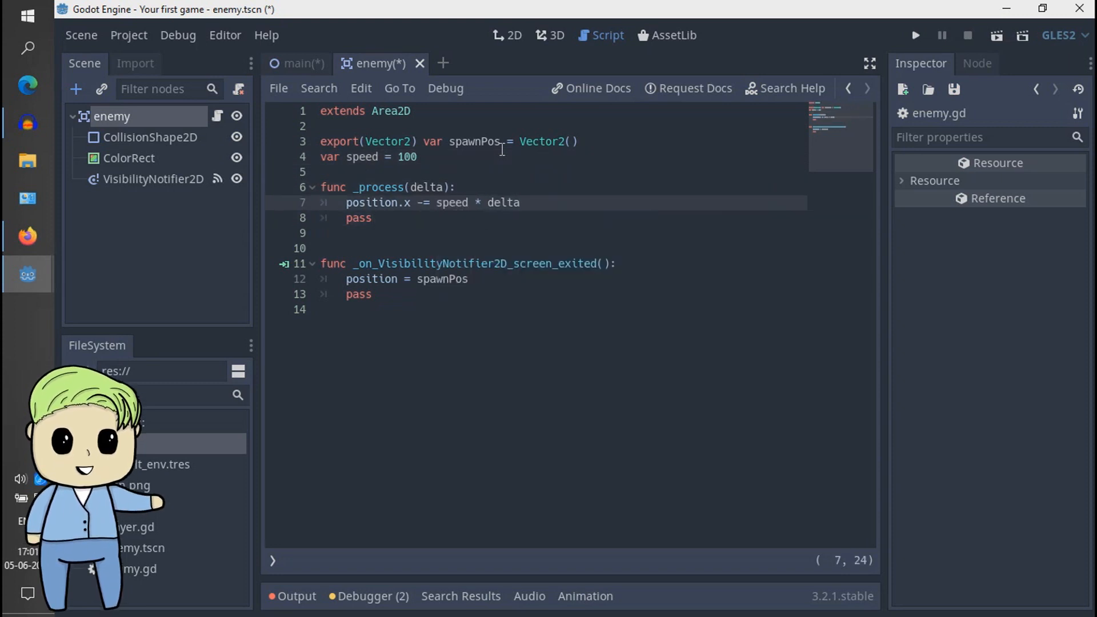
left_click(451, 233)
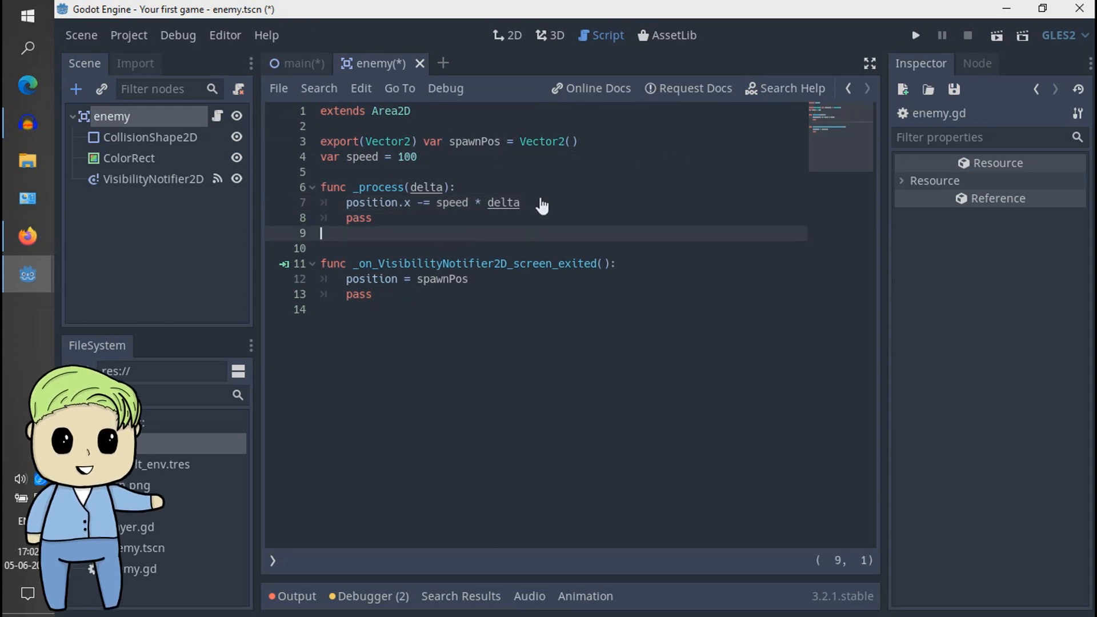
key("ctrl+s")
- Switch to the main scene's 2D view and check the enemy instance's Transform position and Spawn Pos properties
left_click(297, 63)
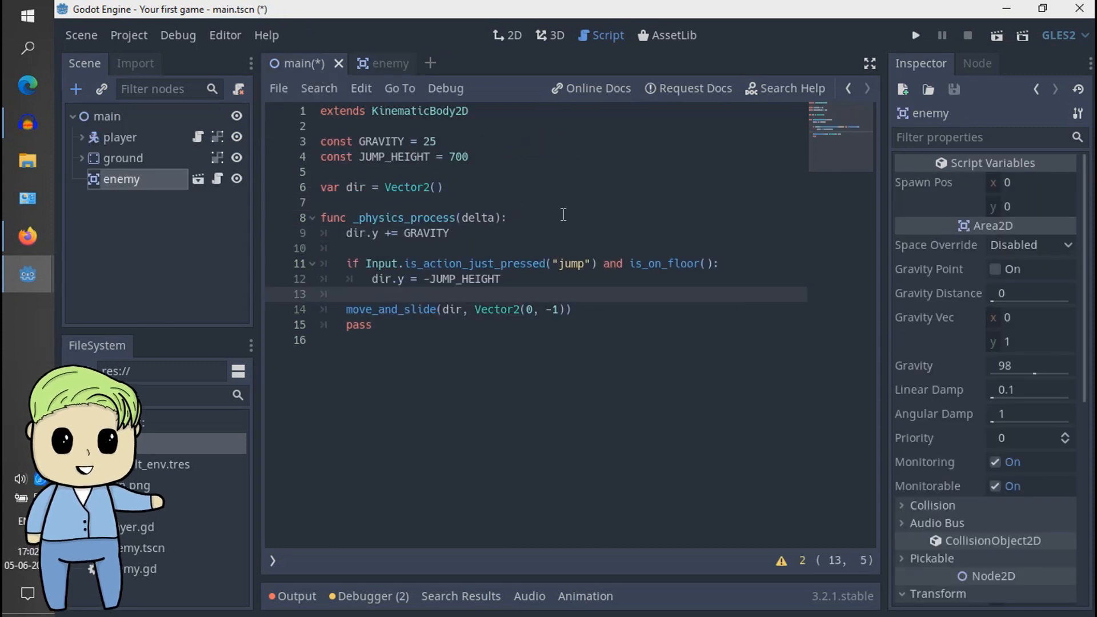
left_click(198, 232)
left_click(133, 179)
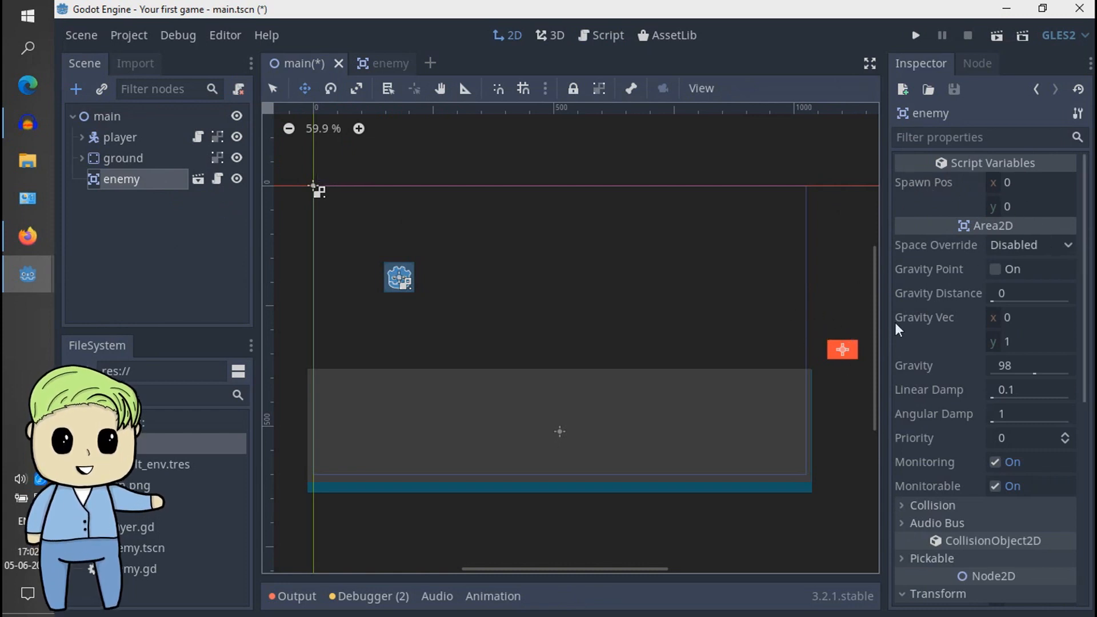
scroll(1078, 375, "down", 3)
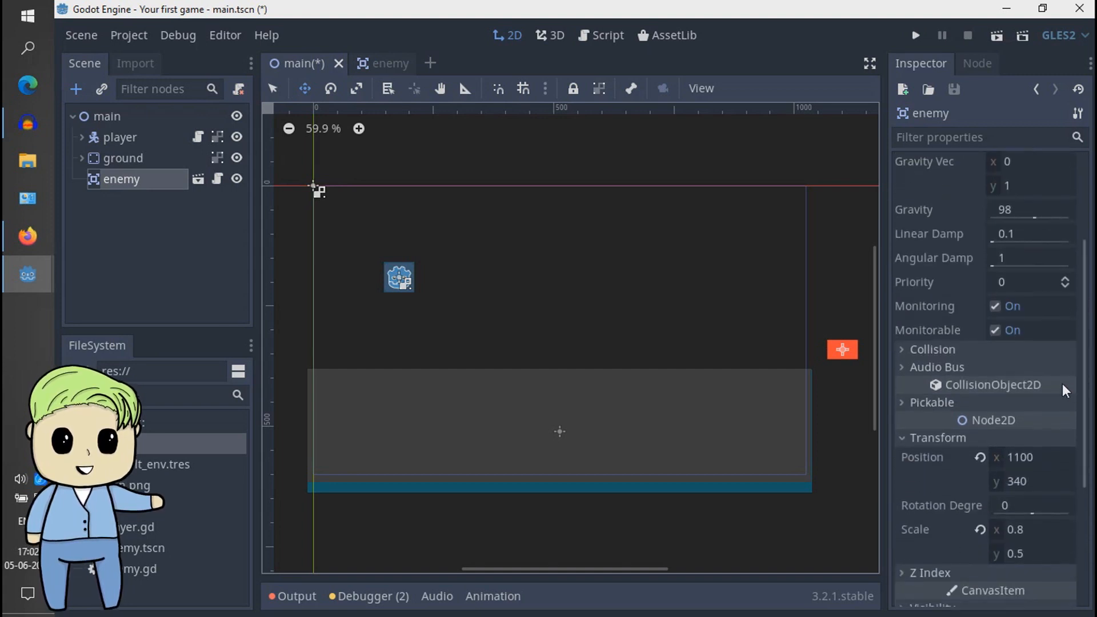
left_click(1029, 458)
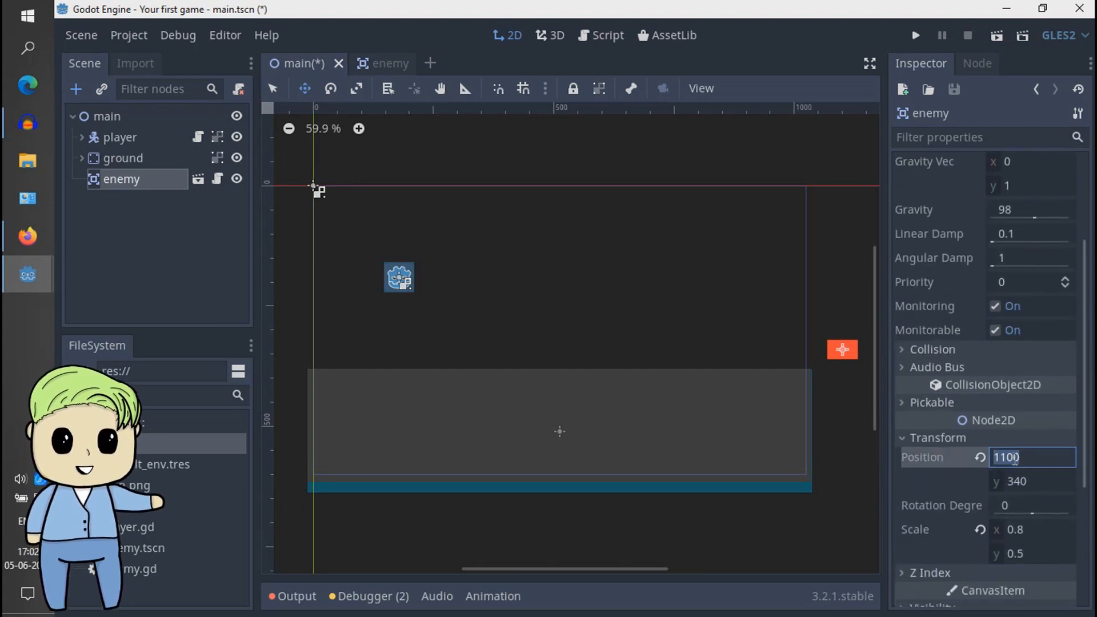
key("Return")
scroll(1090, 303, "up", 3)
scroll(1090, 303, "up", 2)
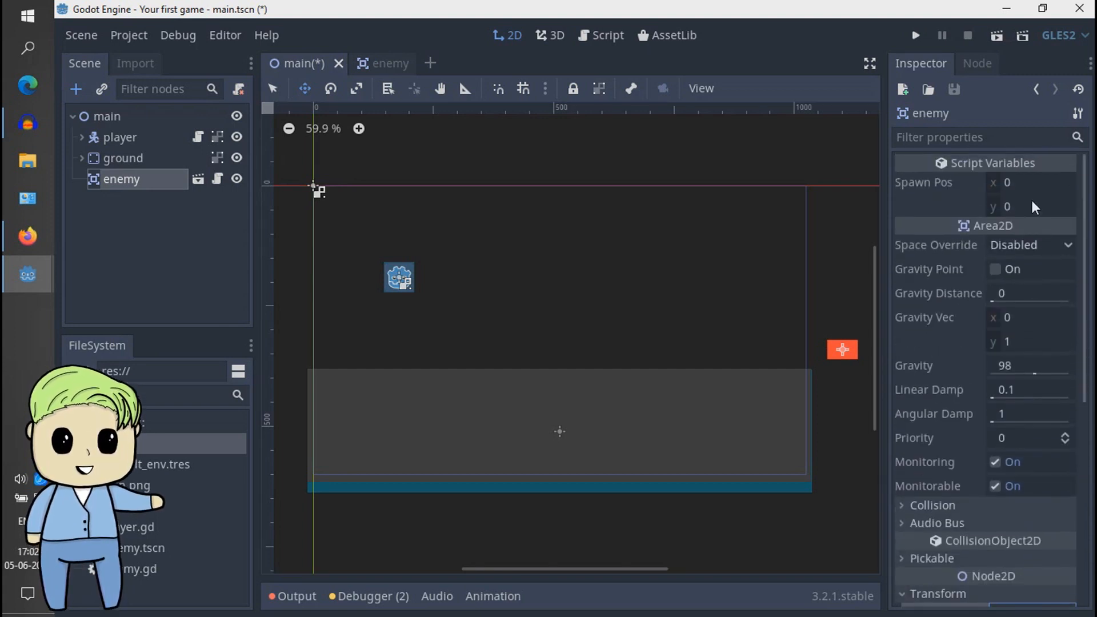
- Set the enemy instance's Spawn Pos x to 1100 and check the y value of its Transform position
left_click(1031, 182)
type("1100")
scroll(1074, 320, "down", 7)
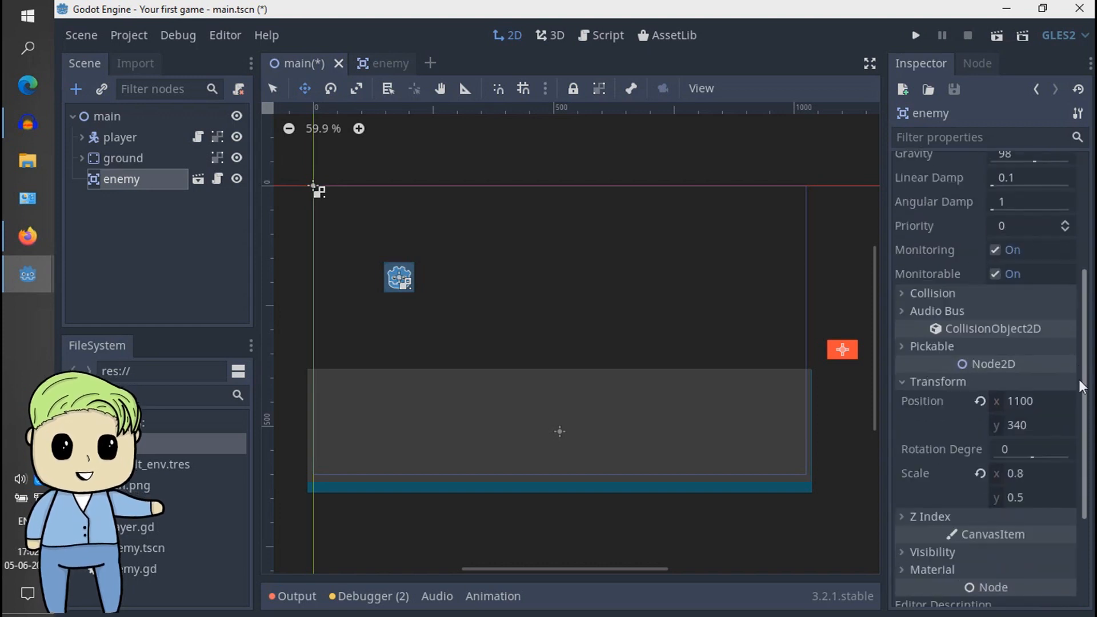
left_click(1026, 412)
type("1100")
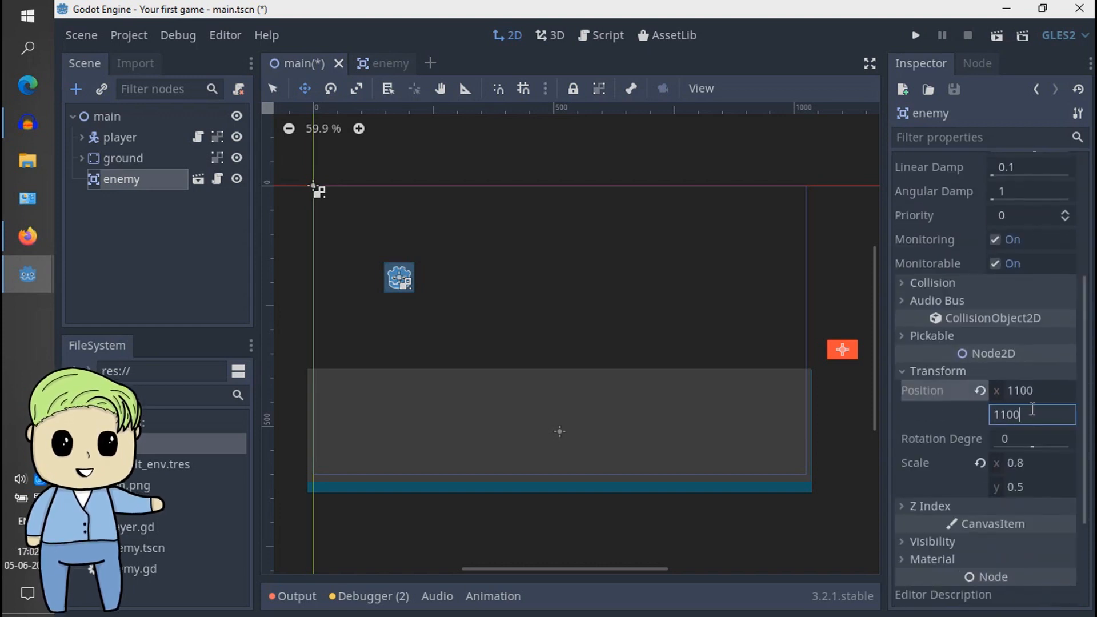
key("BackSpace")
key("BackSpace")
key("BackSpace")
key("BackSpace")
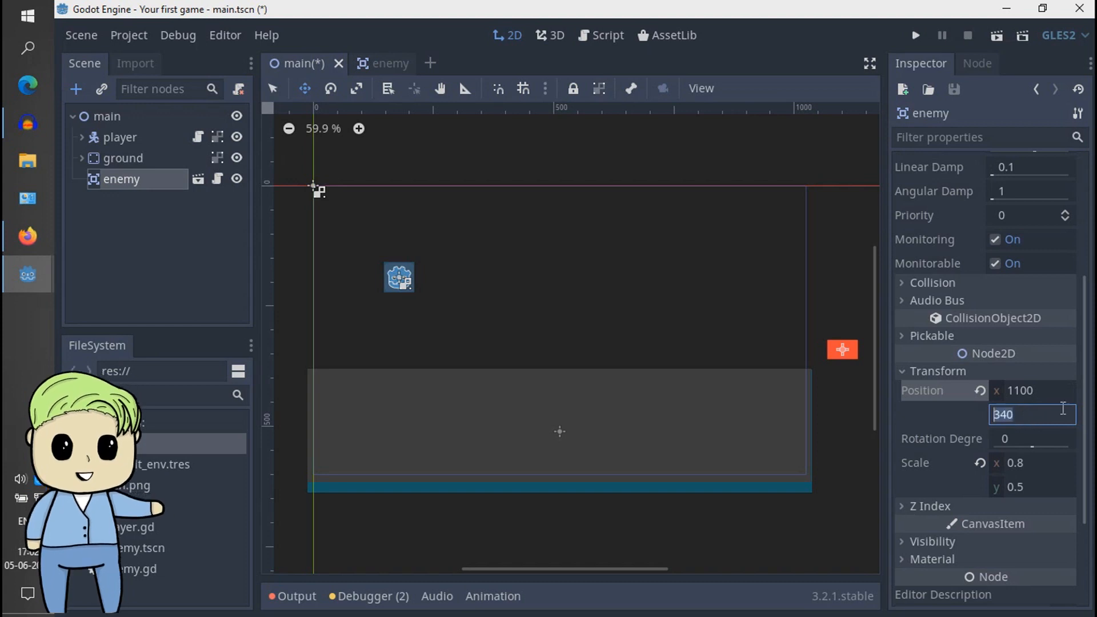
- Set the enemy's Spawn Pos y to 340, then test-run the project and close the game window
scroll(1062, 408, "up", 5)
left_click(1027, 209)
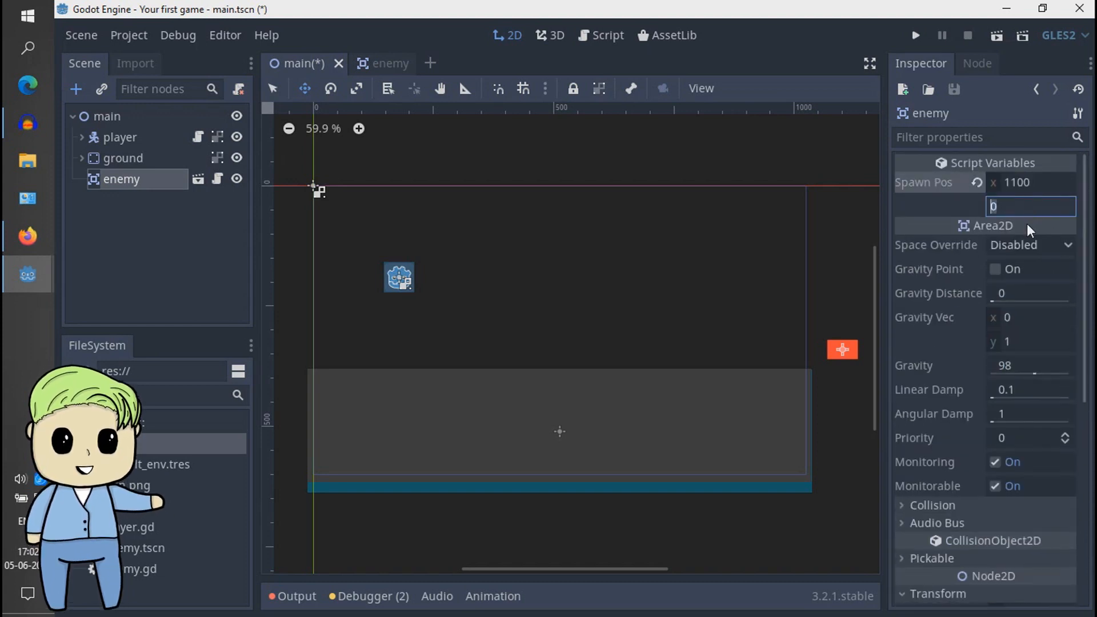
key("Return")
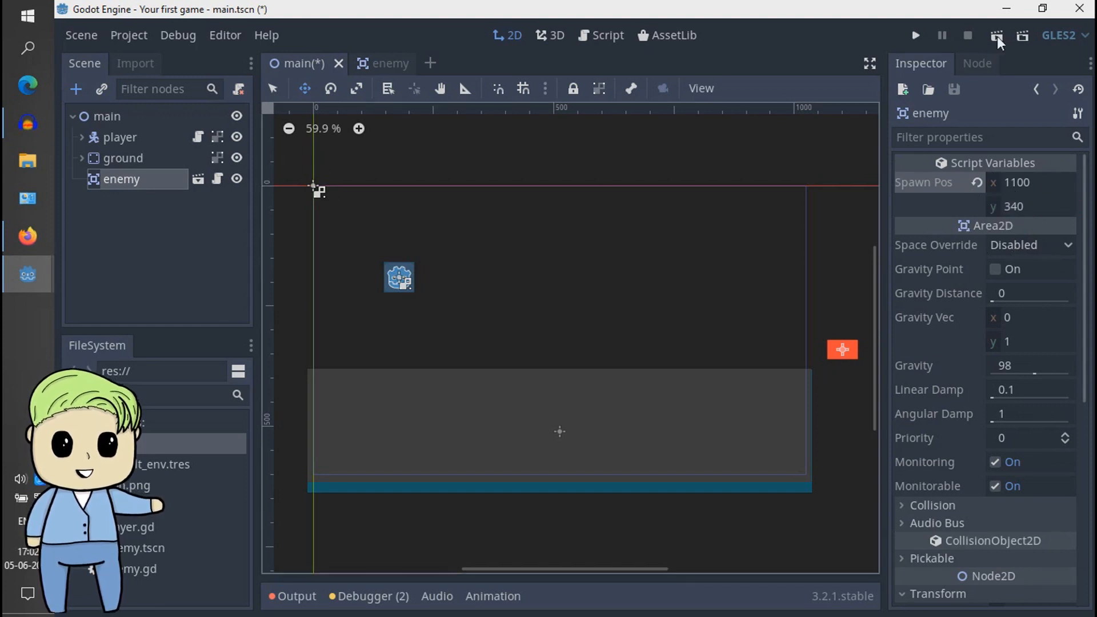
left_click(914, 34)
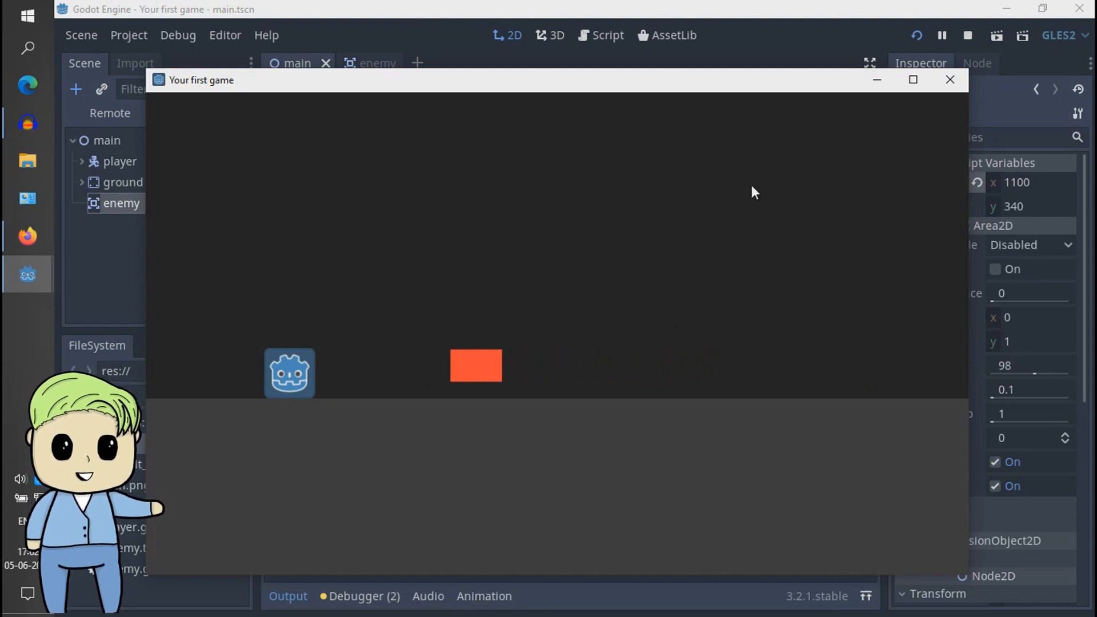
left_click(948, 81)
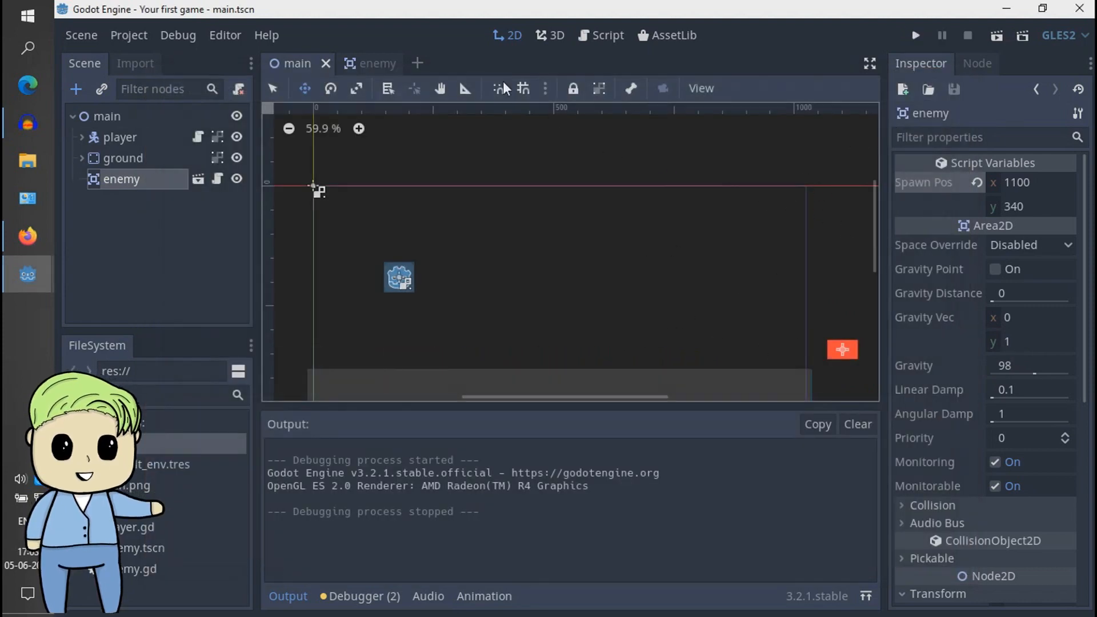
- Make the speed variable in the enemy script editable per instance by adding export before var speed = 100
left_click(368, 63)
left_click(217, 116)
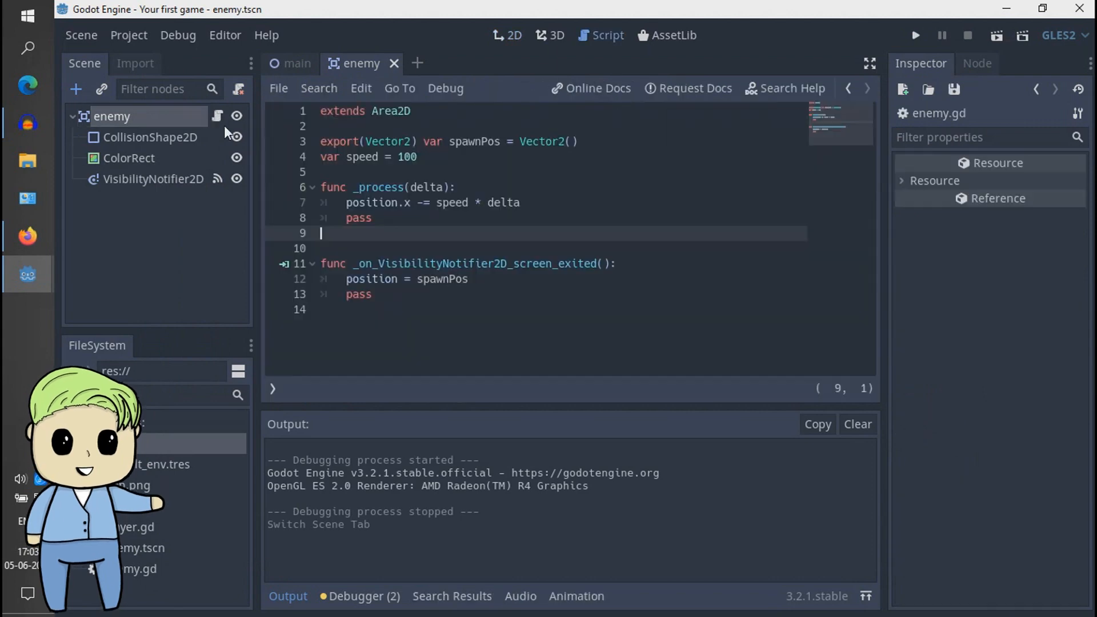
left_click(320, 158)
type("export")
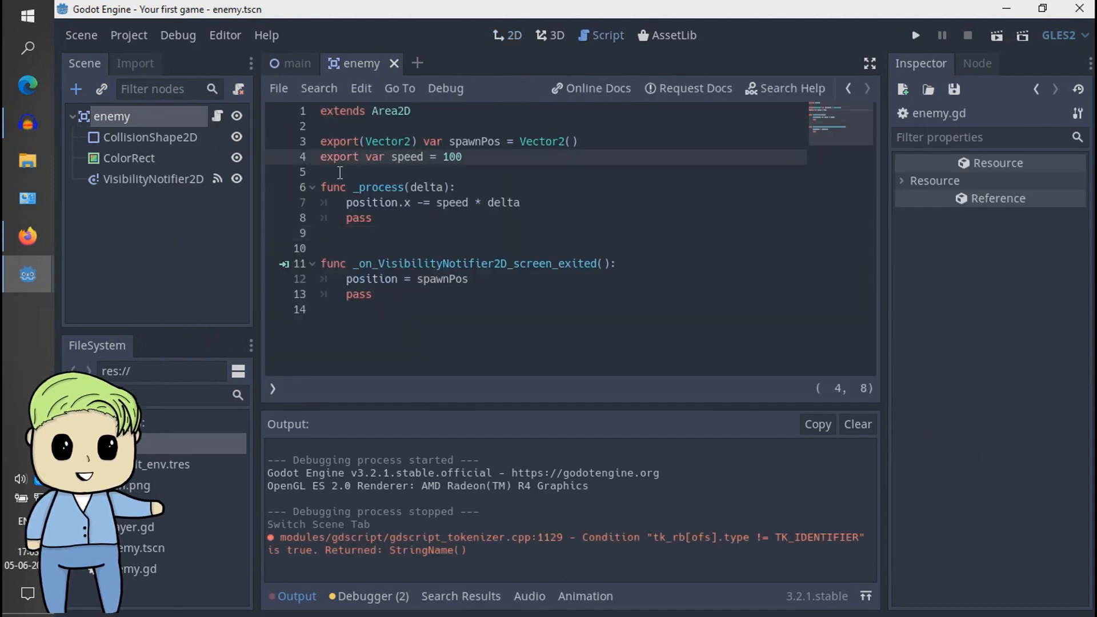
- Set the enemy instance's Speed script variable to 500 in the main scene
left_click(280, 59)
left_click(1029, 236)
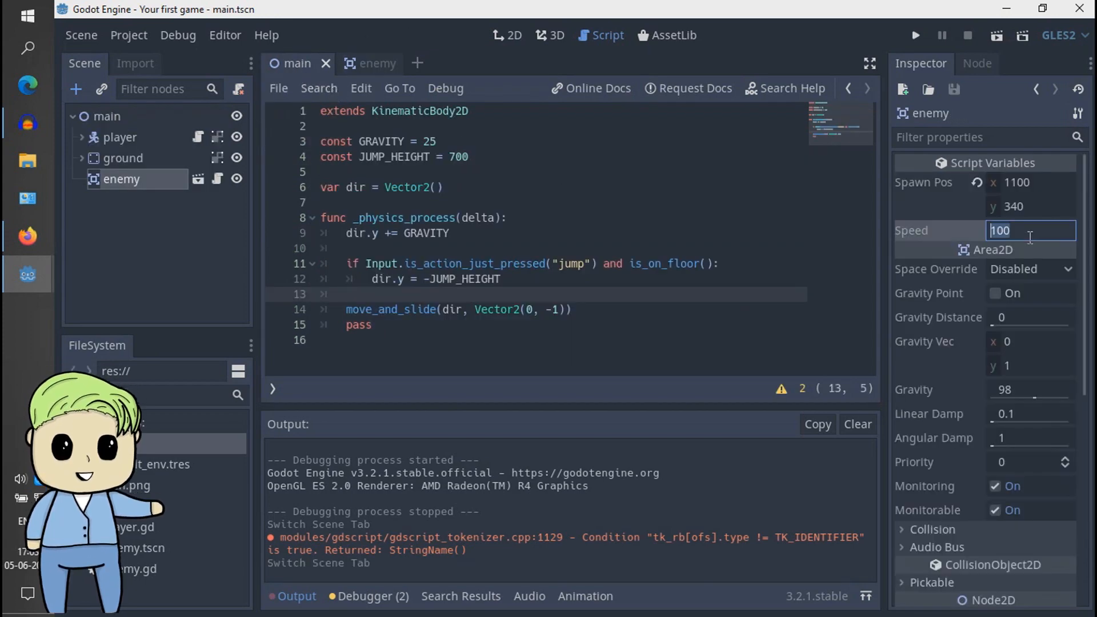
type("500")
- Hide the output log and run the project, making the player jump repeatedly as the enemy approaches
left_click(295, 595)
left_click(916, 35)
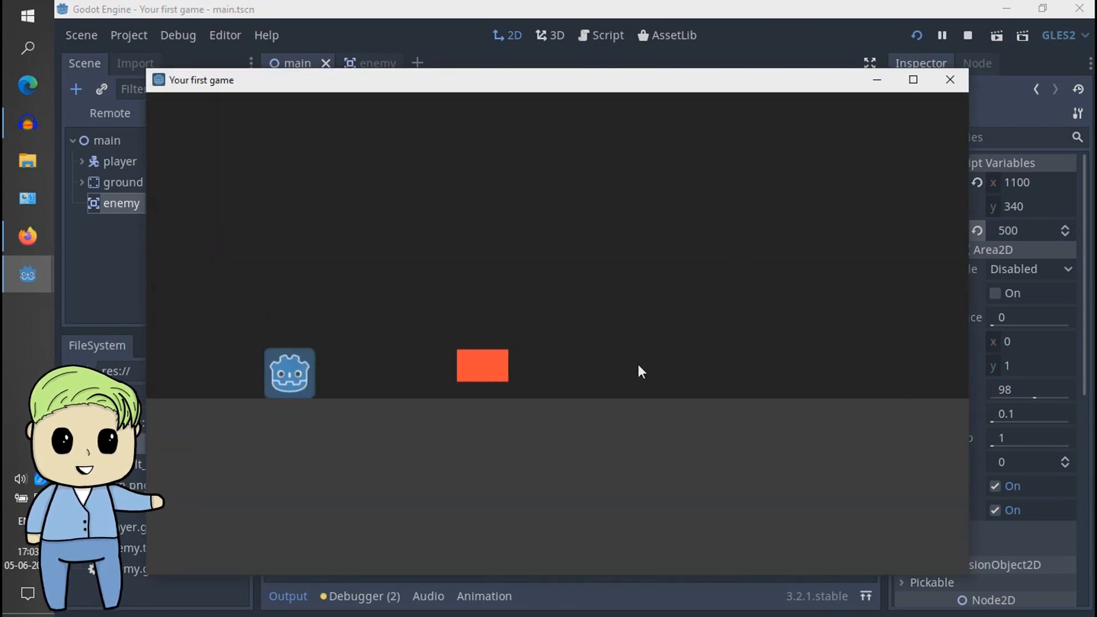
key("space")
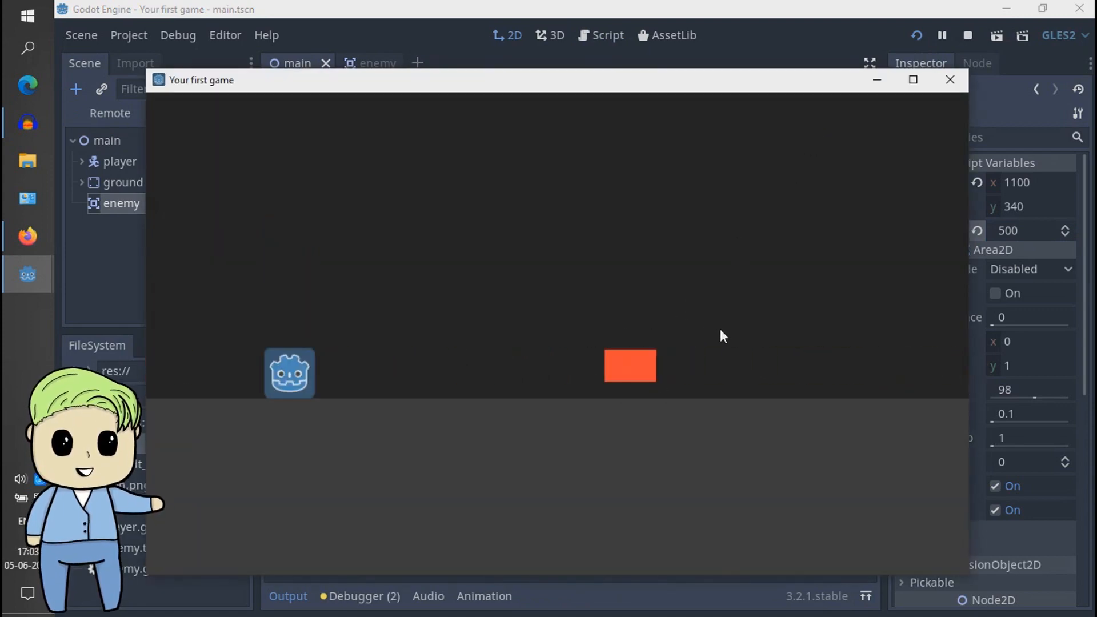
key("space")
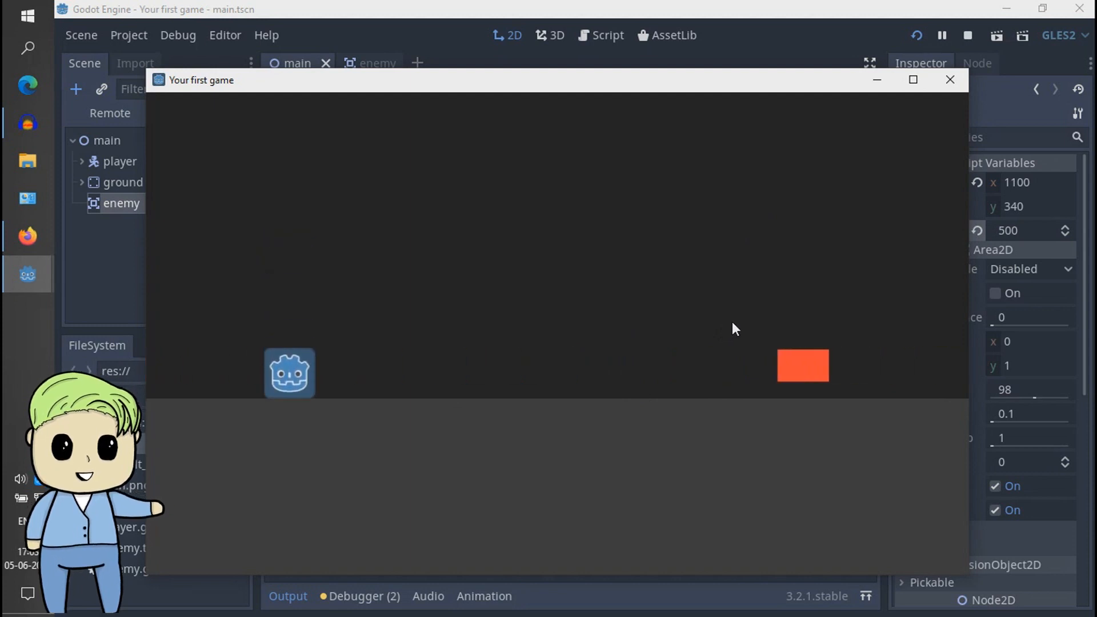
key("space")
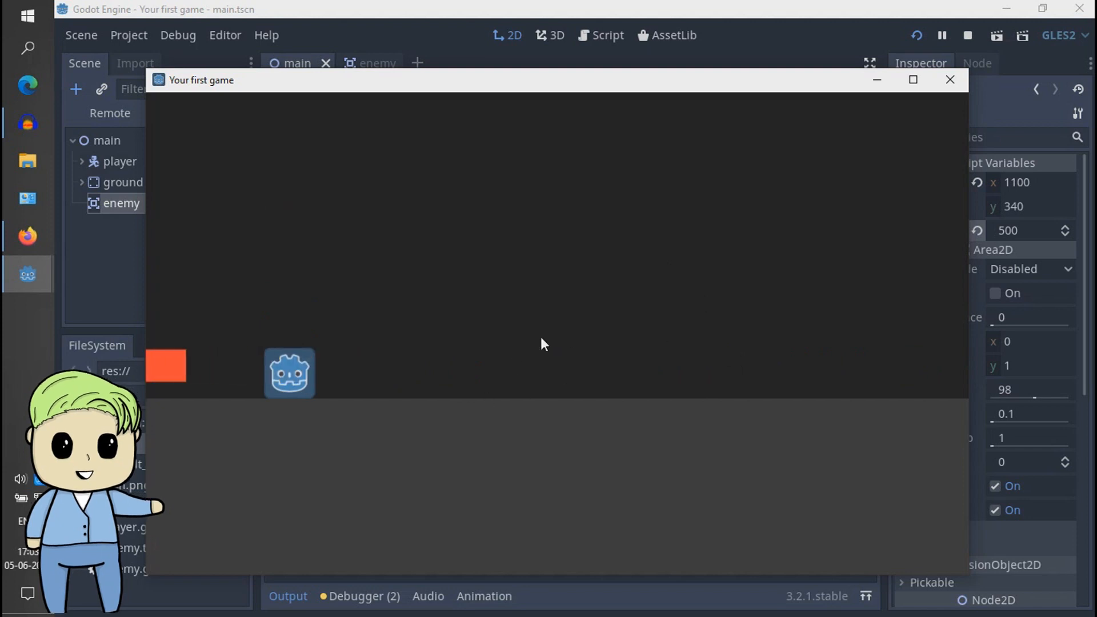
key("space")
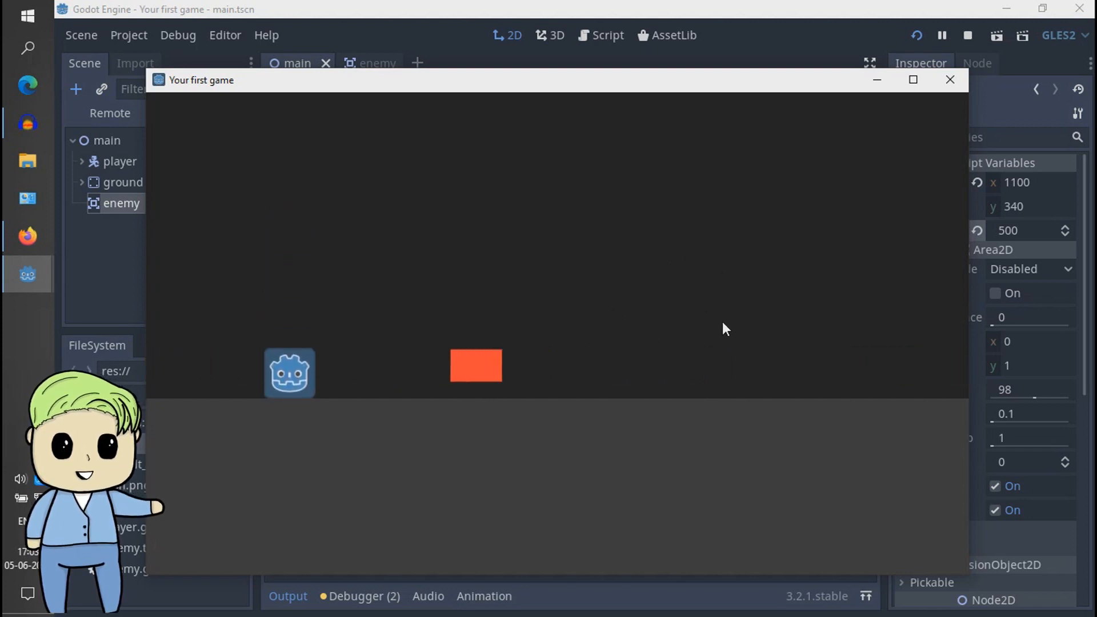
key("space")
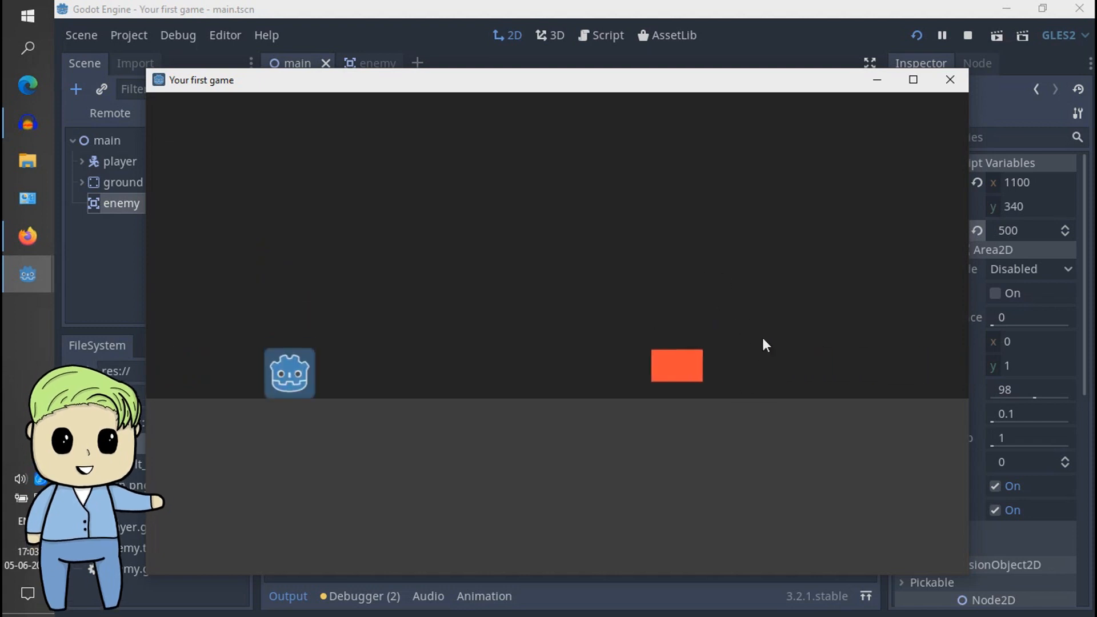
key("space")
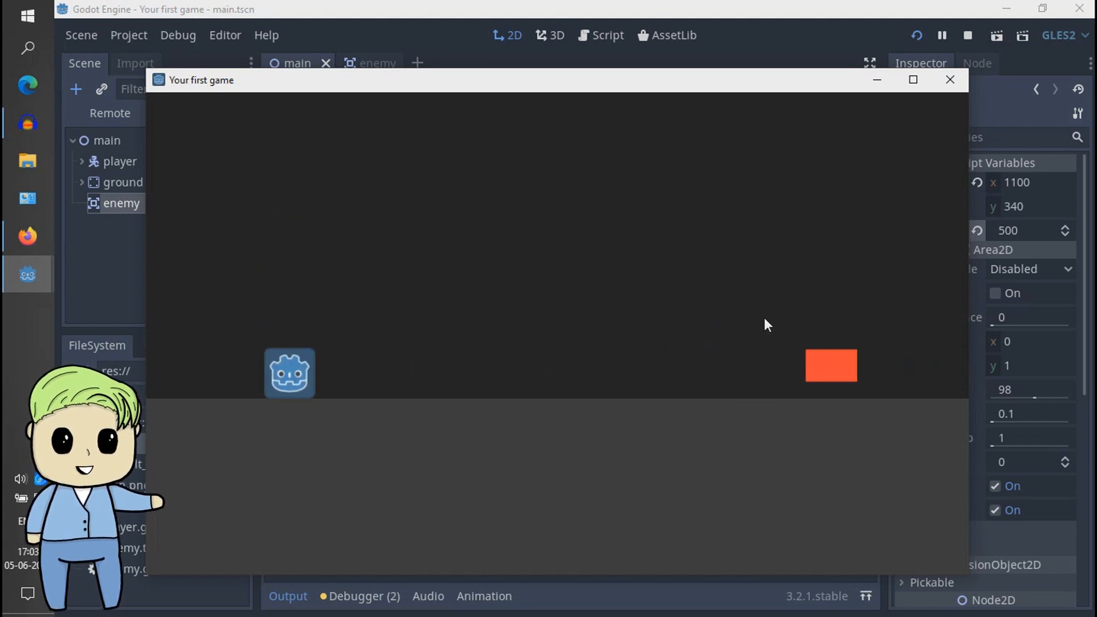
key("space")
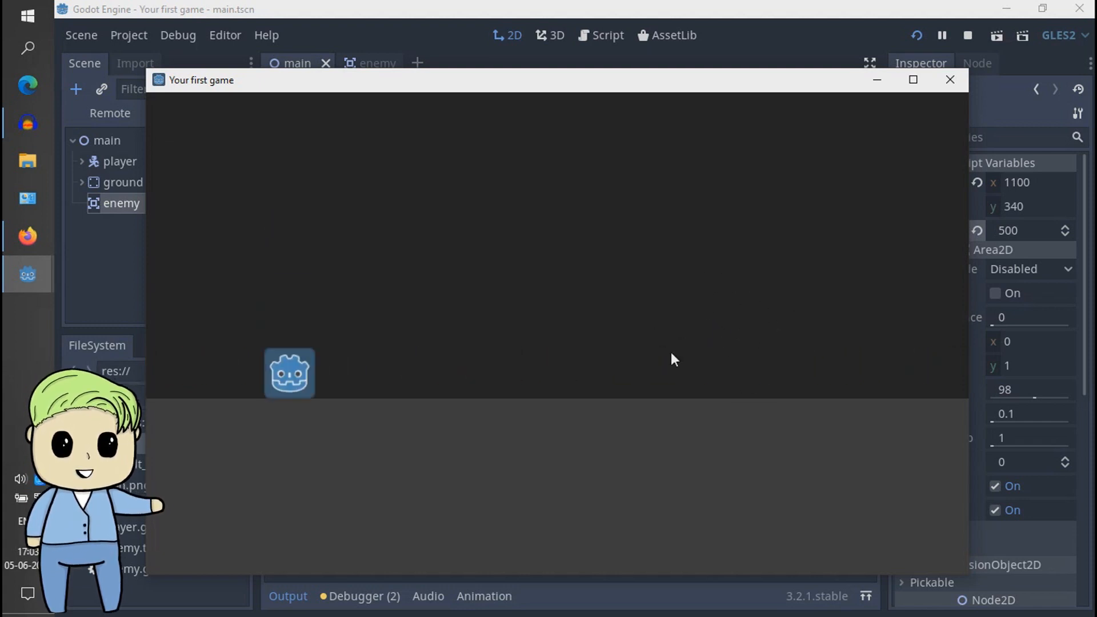
key("space")
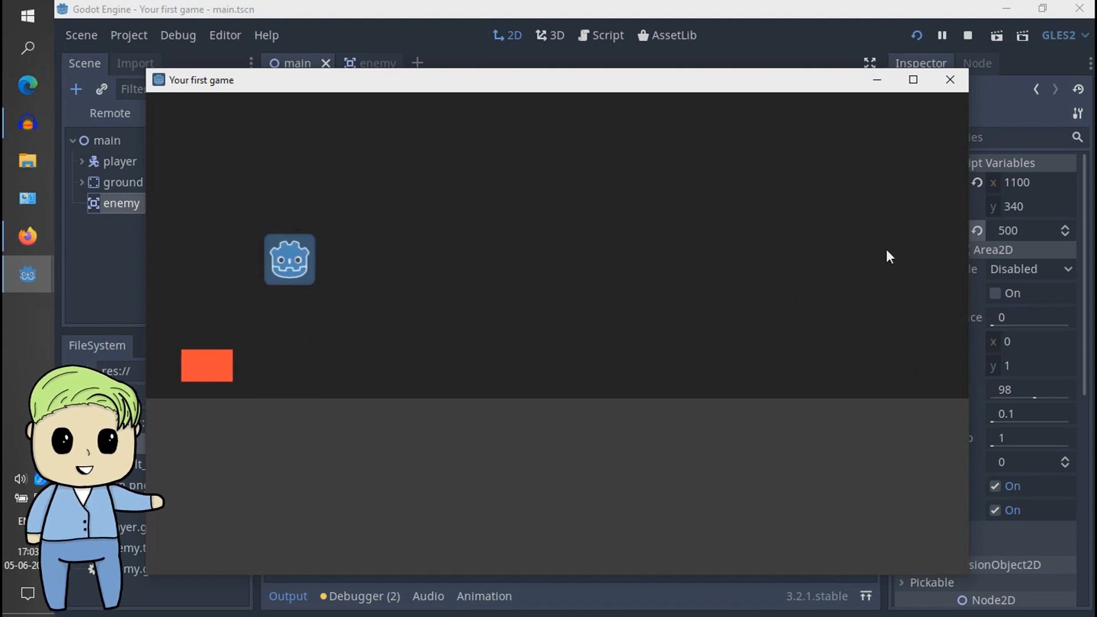
key("space")
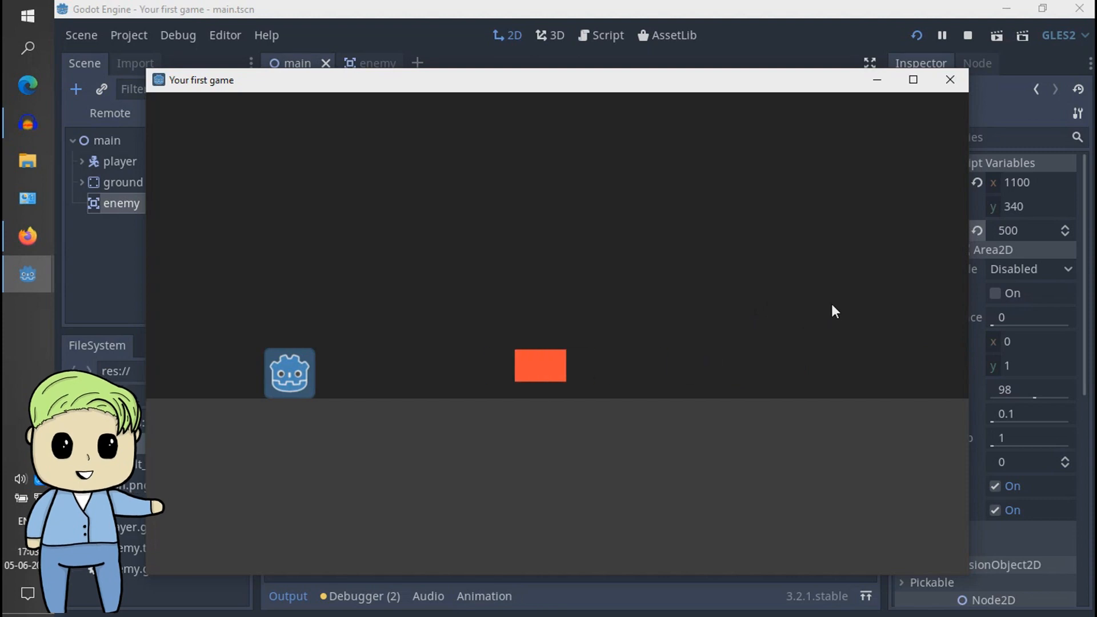
key("space")
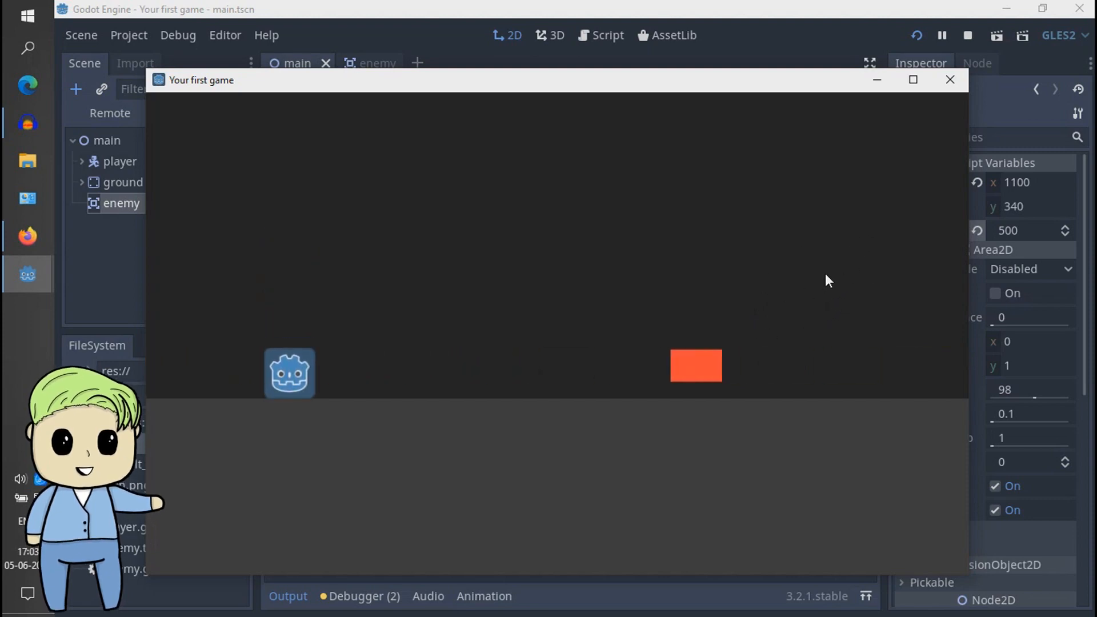
key("space")
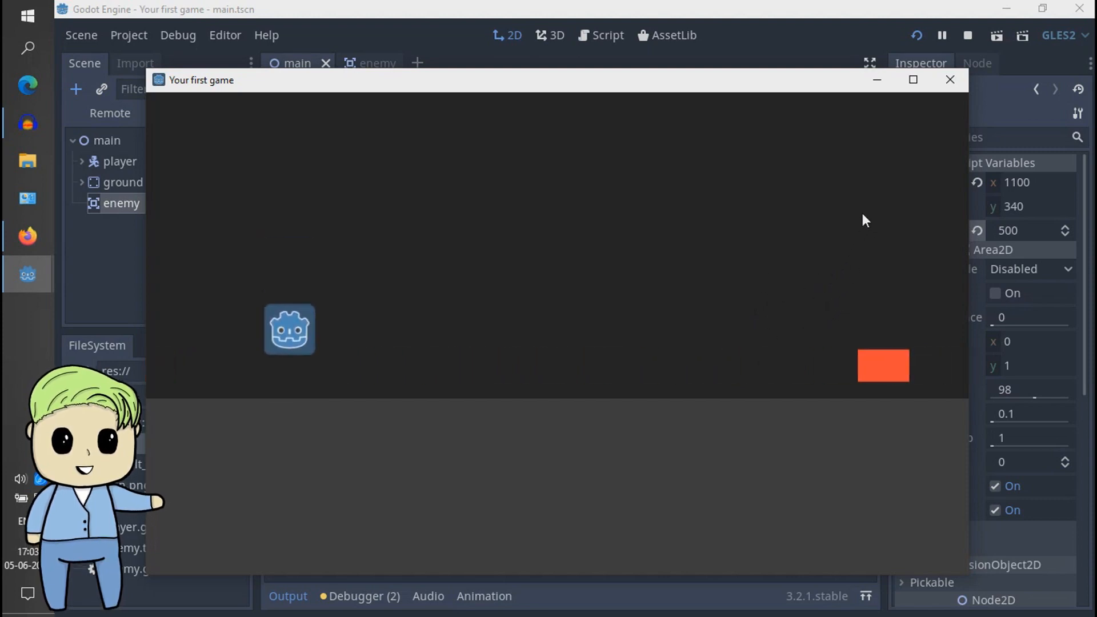